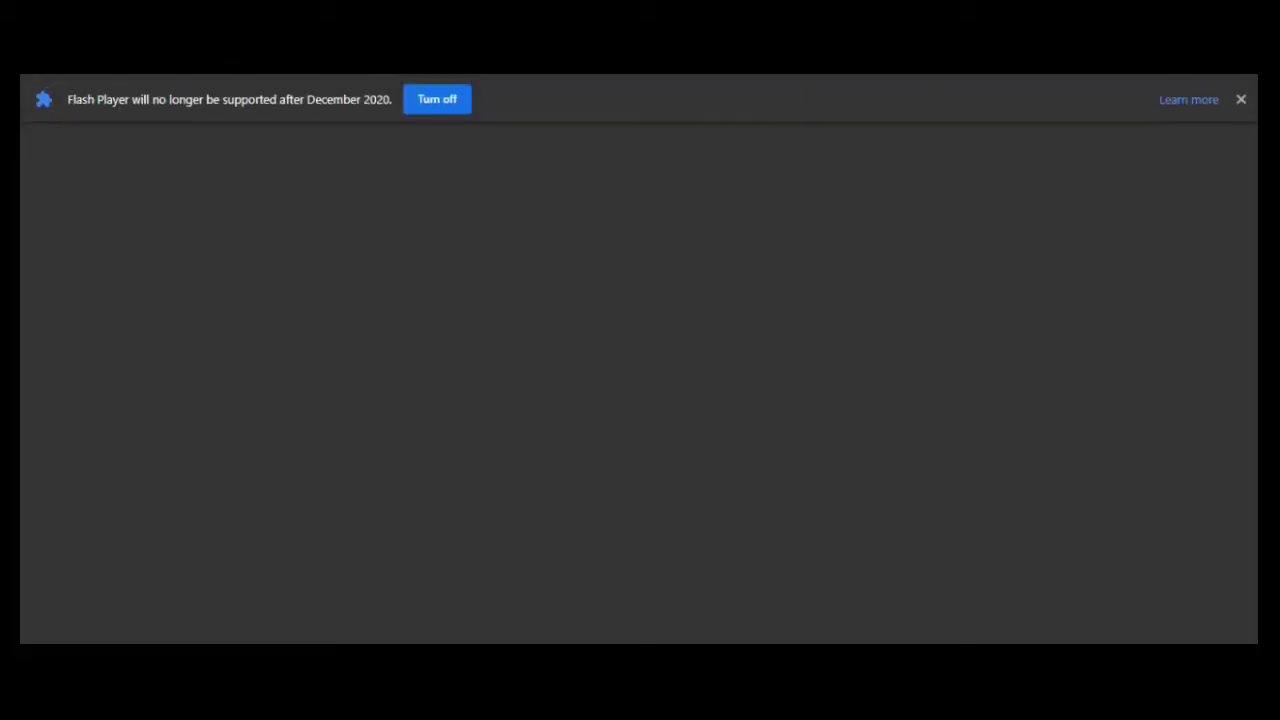
Search Google for 'wapm64' and switch to the corrected spelling 'wamp64'
{"action": "type", "text": "wa"}
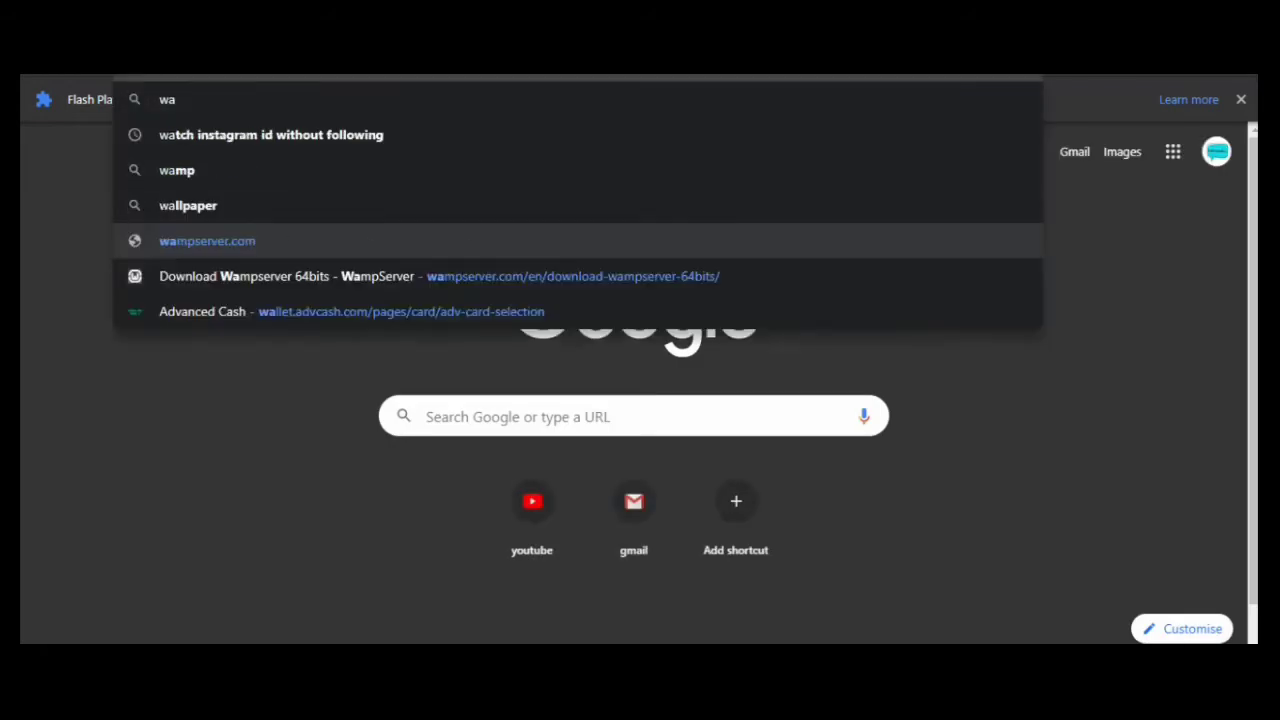
{"action": "type", "text": "pm"}
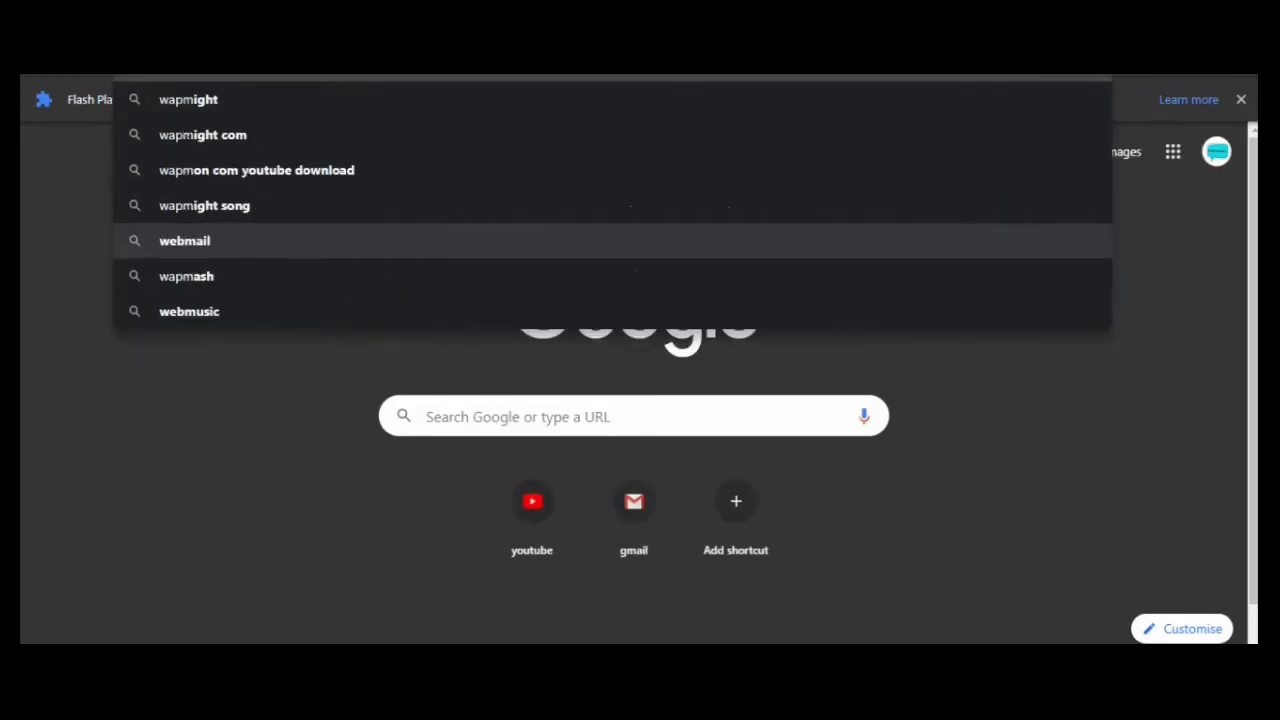
{"action": "type", "text": "64"}
{"action": "key", "text": "Return"}
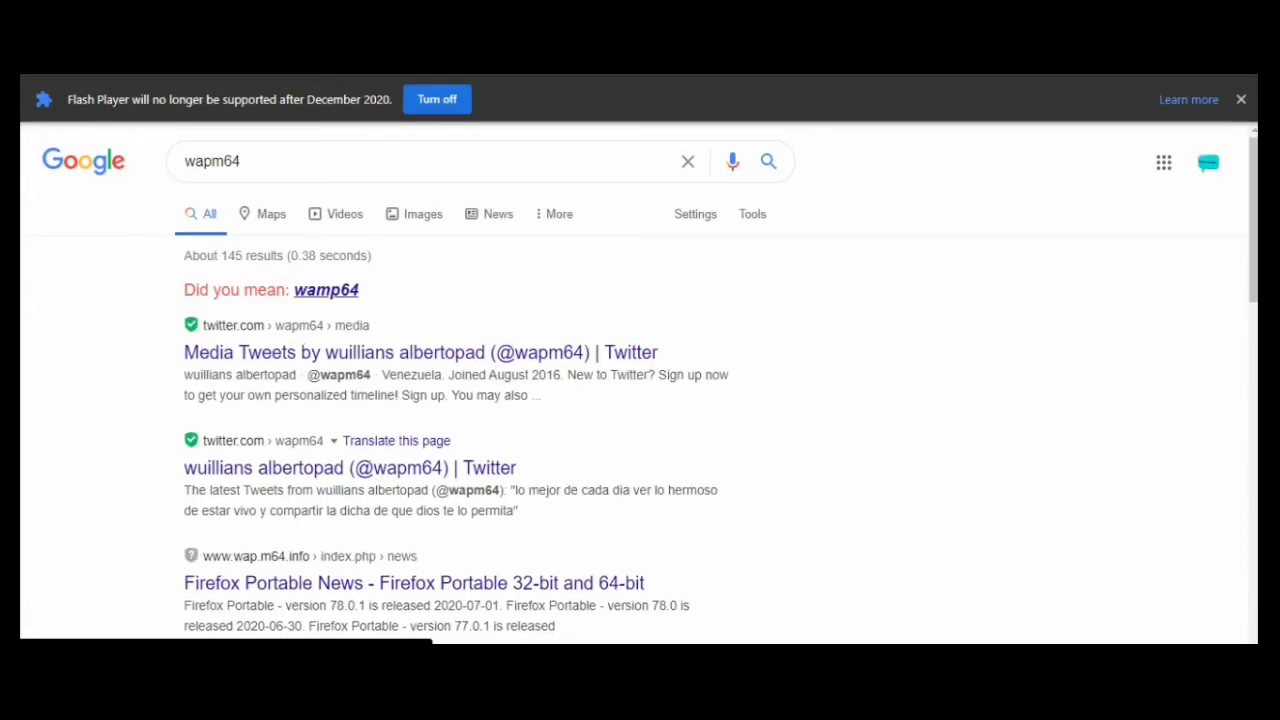
{"action": "left_click", "coordinate": [326, 290]}
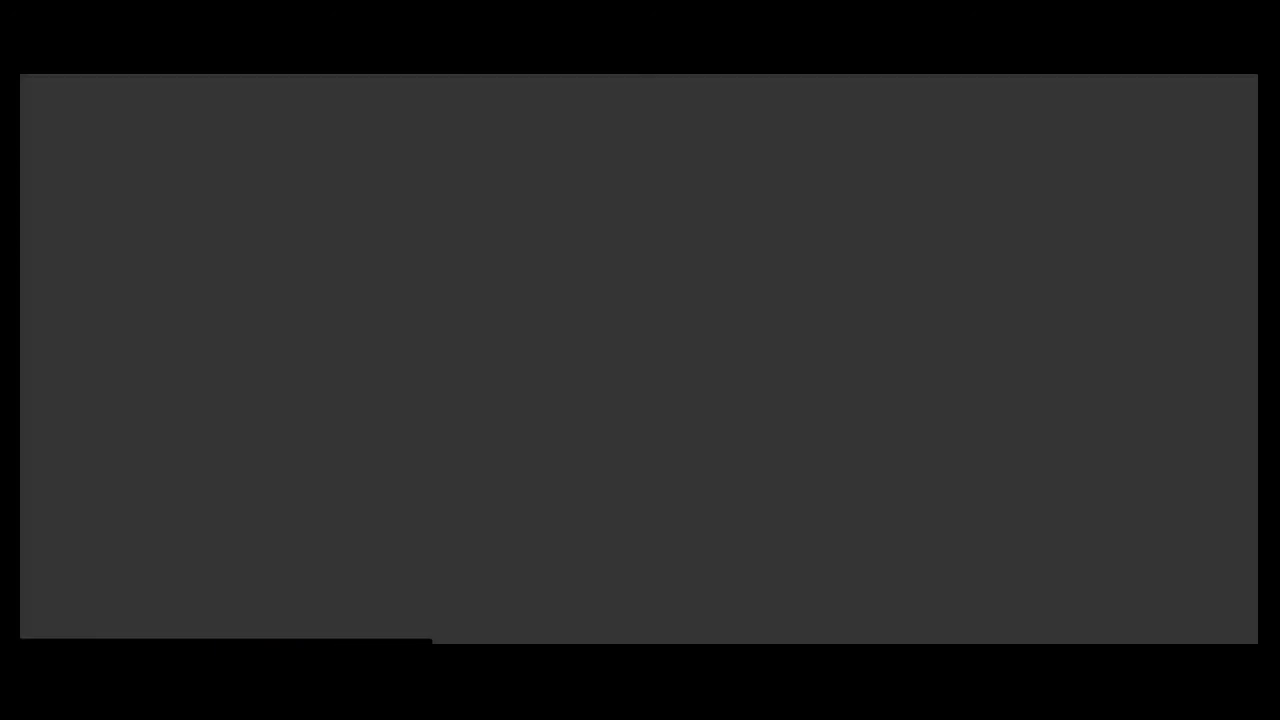
Scroll the WampServer site down to the 3.2.0 downloads in 64 and 32 bits
{"action": "scroll", "coordinate": [640, 410], "scroll_direction": "down", "scroll_amount": 1}
{"action": "scroll", "coordinate": [640, 410], "scroll_direction": "down", "scroll_amount": 2}
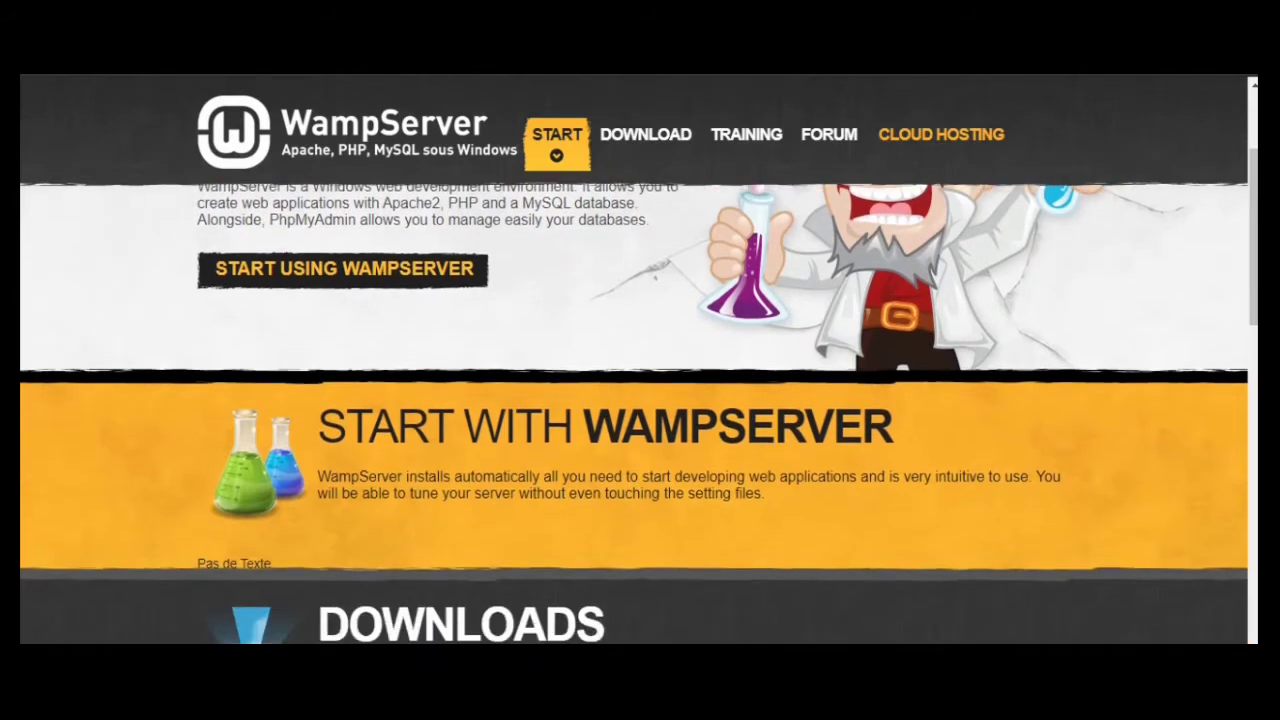
{"action": "scroll", "coordinate": [640, 410], "scroll_direction": "down", "scroll_amount": 1}
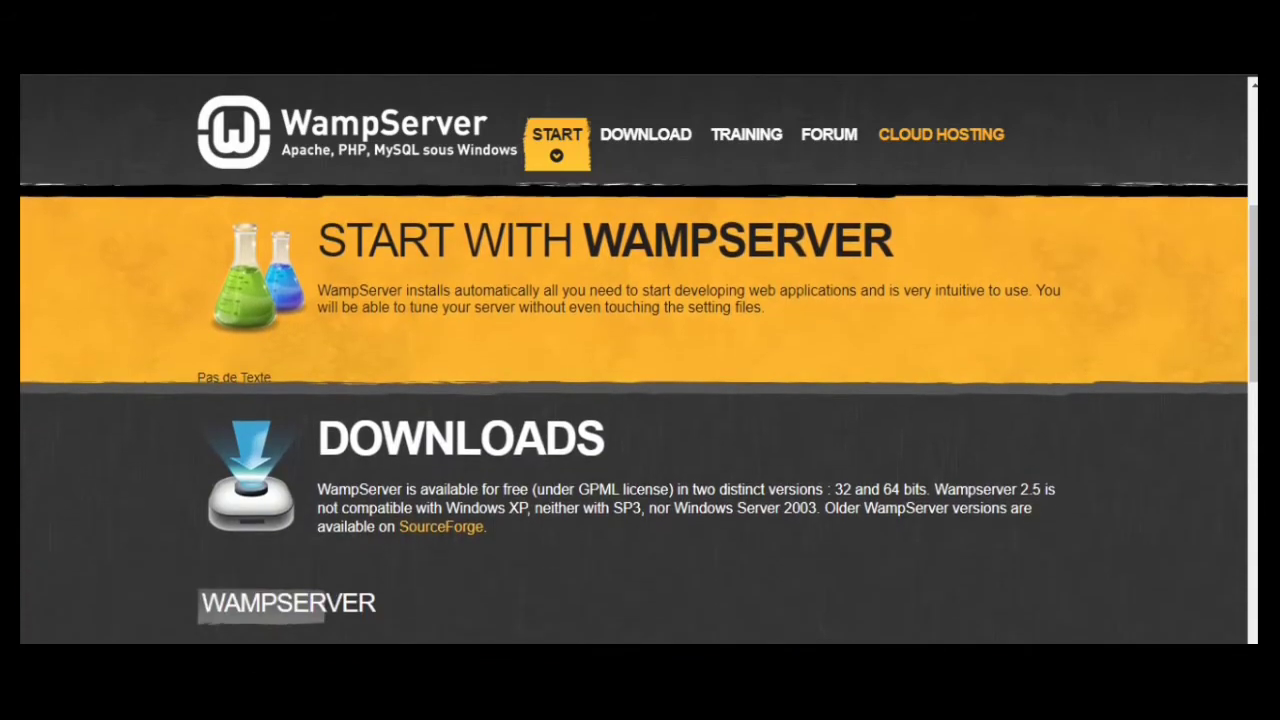
{"action": "scroll", "coordinate": [640, 410], "scroll_direction": "down", "scroll_amount": 2}
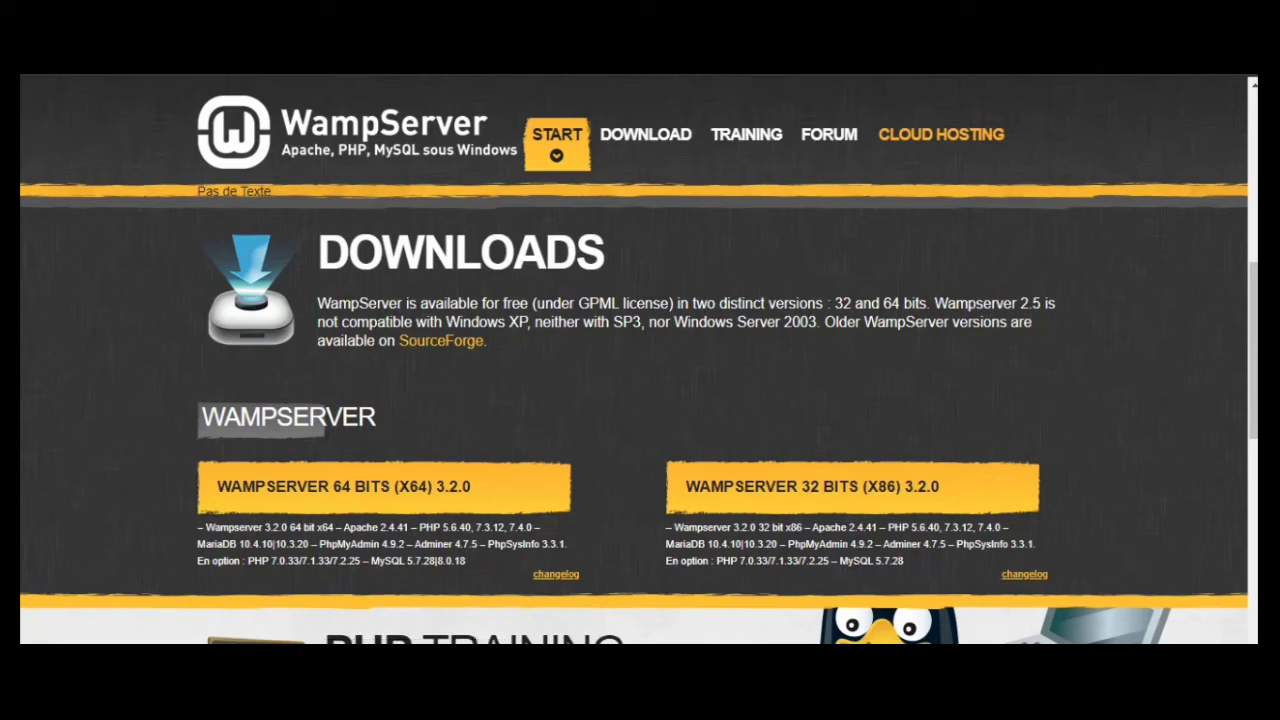
{"action": "scroll", "coordinate": [640, 400], "scroll_direction": "down", "scroll_amount": 3}
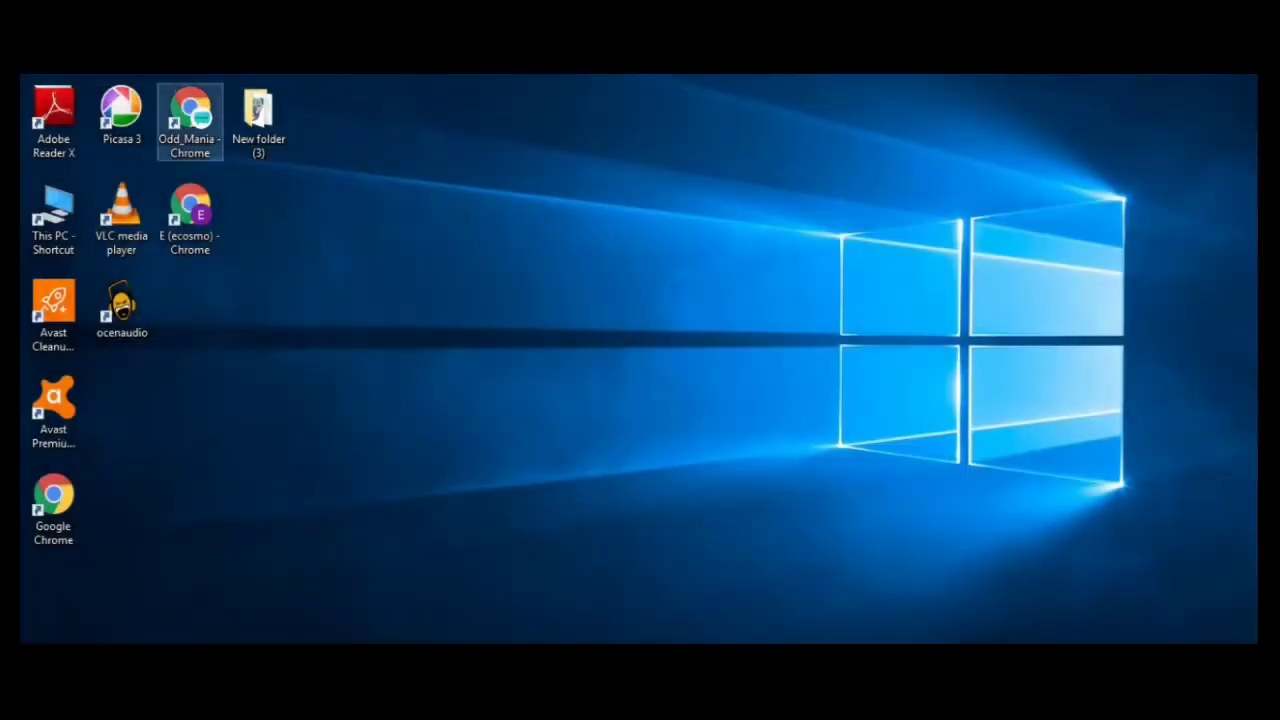
Browse This PC to F:\website and select the wampserver3.2.0_x64 installer
{"action": "double_click", "coordinate": [54, 212]}
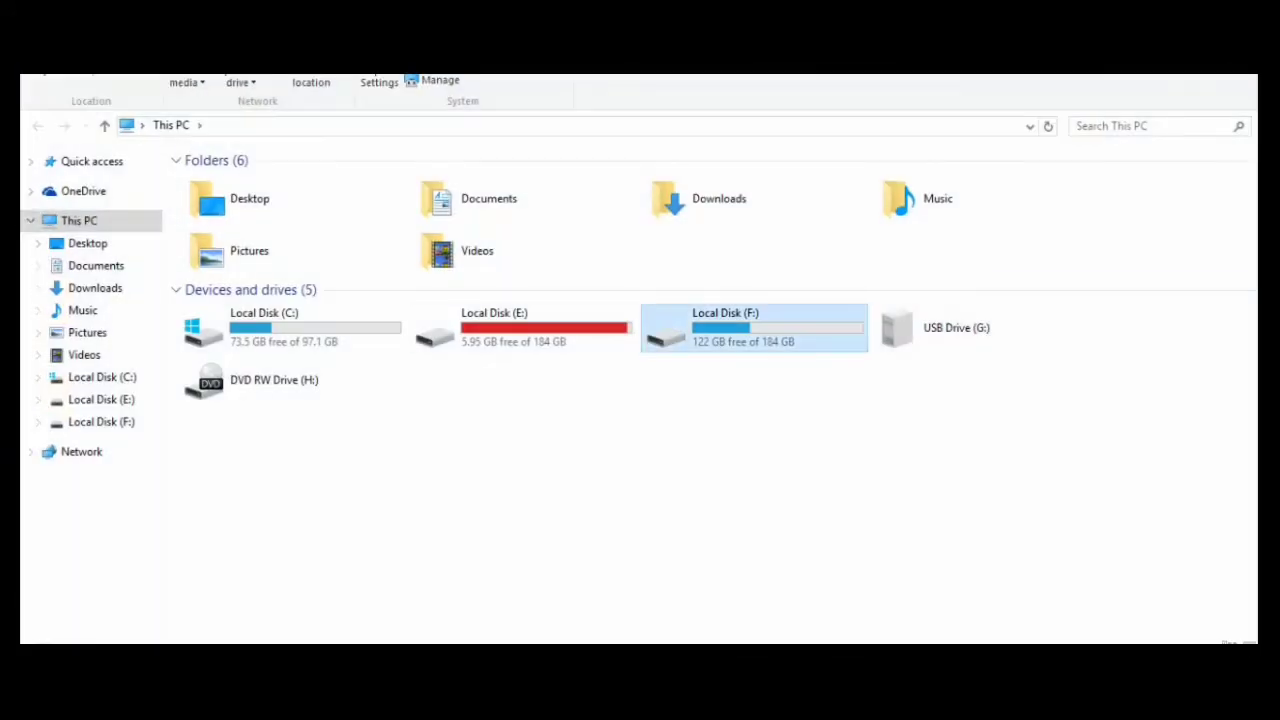
{"action": "double_click", "coordinate": [724, 325]}
{"action": "double_click", "coordinate": [618, 310]}
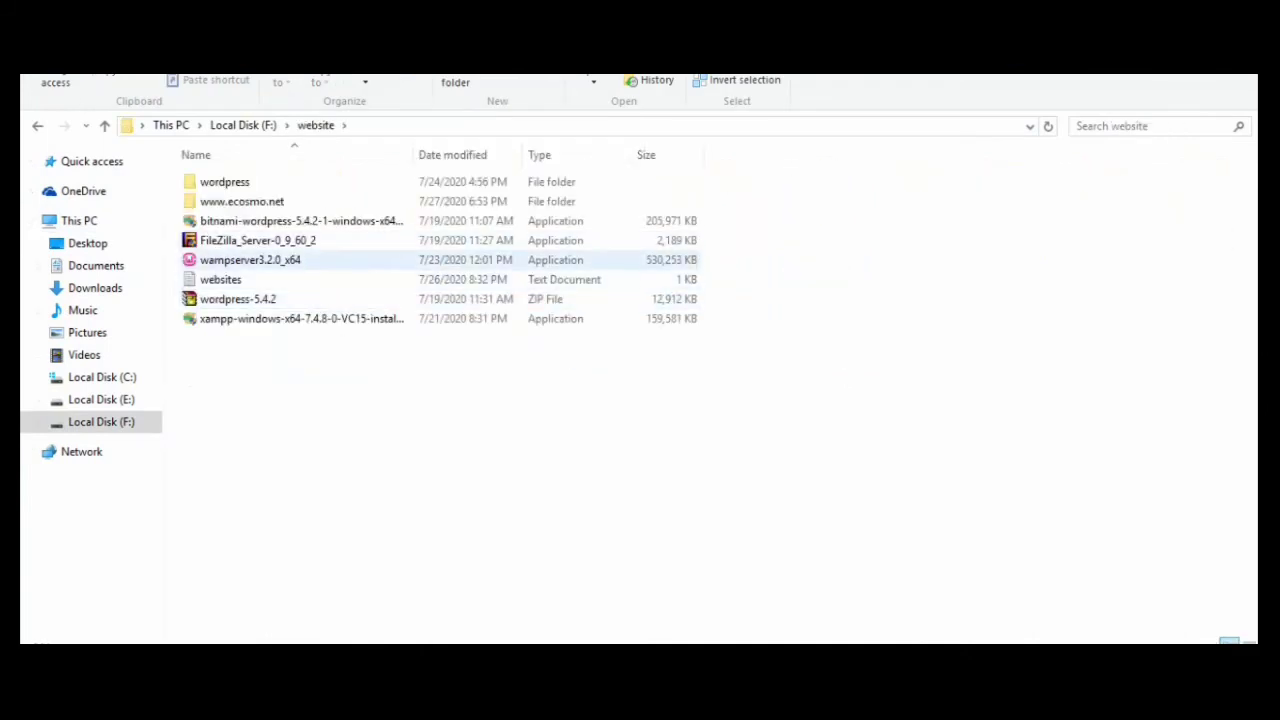
{"action": "left_click", "coordinate": [250, 260]}
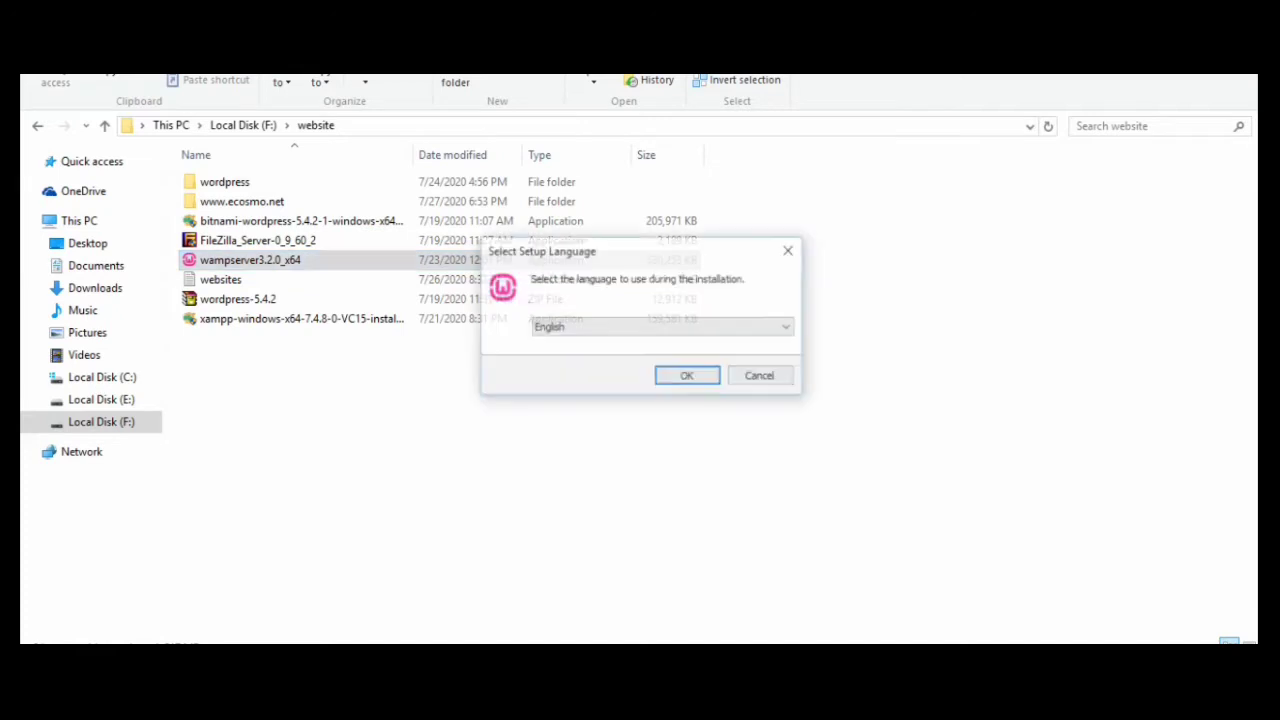
Confirm English, accept the licence agreement and pass the information page
{"action": "key", "text": "Return"}
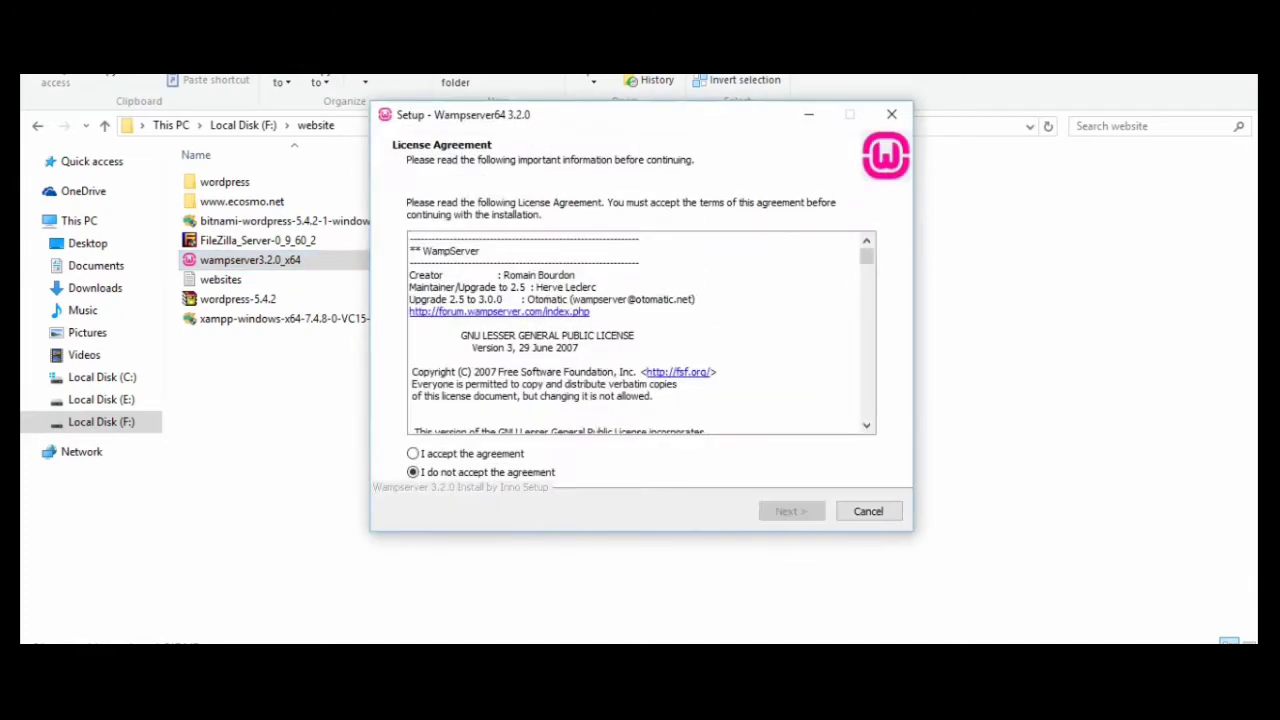
{"action": "left_click", "coordinate": [413, 454]}
{"action": "left_click", "coordinate": [791, 511]}
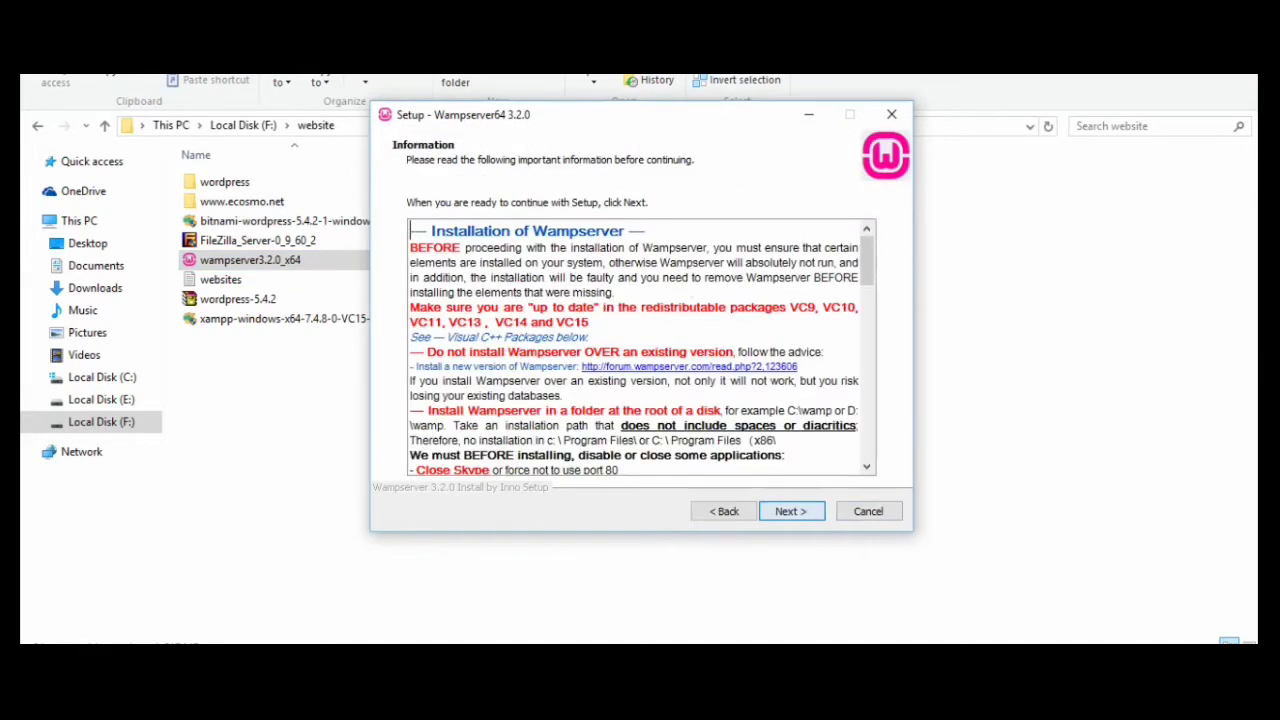
{"action": "left_click", "coordinate": [791, 511]}
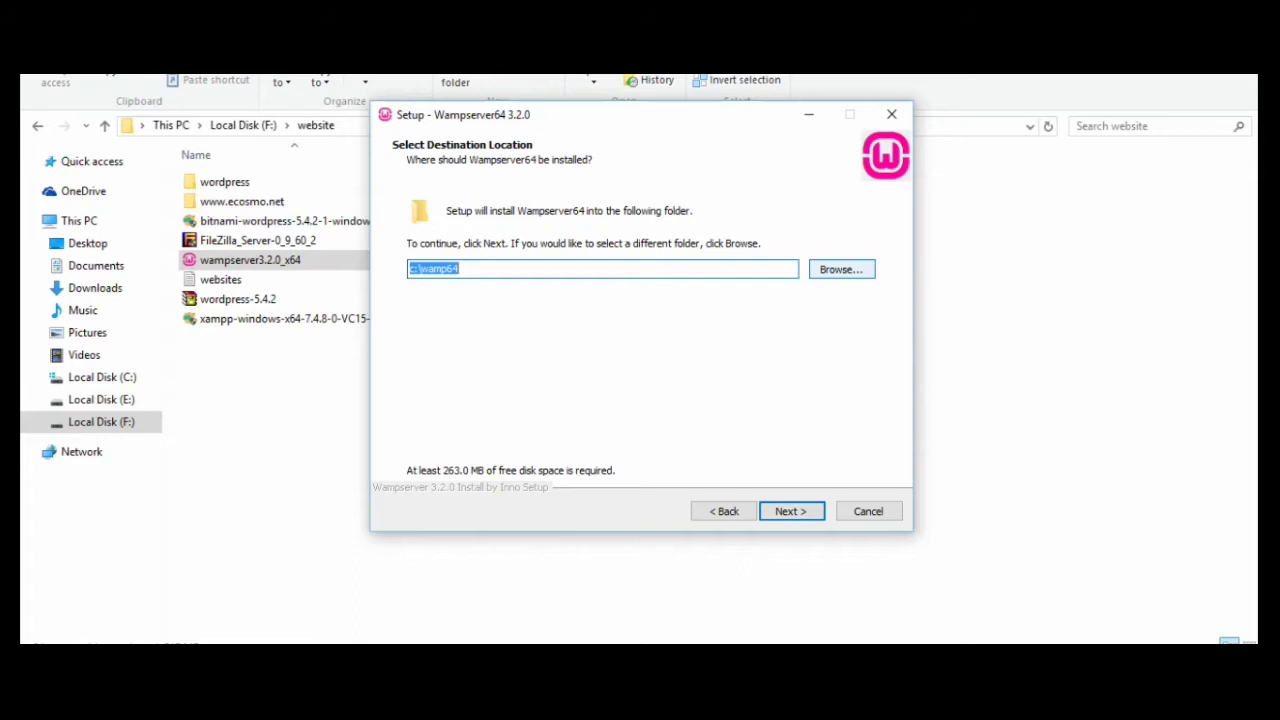
Browse for a new install folder, expanding Local Disk (E:) and Local Disk (F:)
{"action": "left_click", "coordinate": [841, 269]}
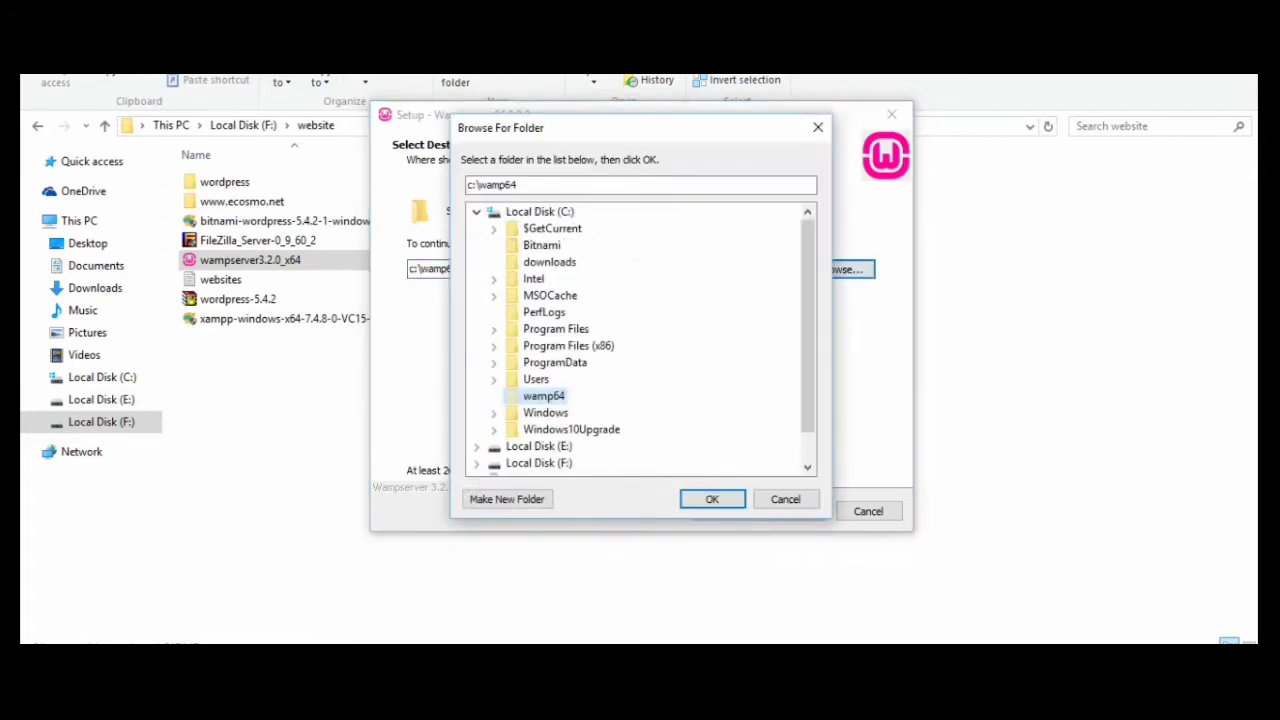
{"action": "scroll", "coordinate": [640, 345], "scroll_direction": "down", "scroll_amount": 1}
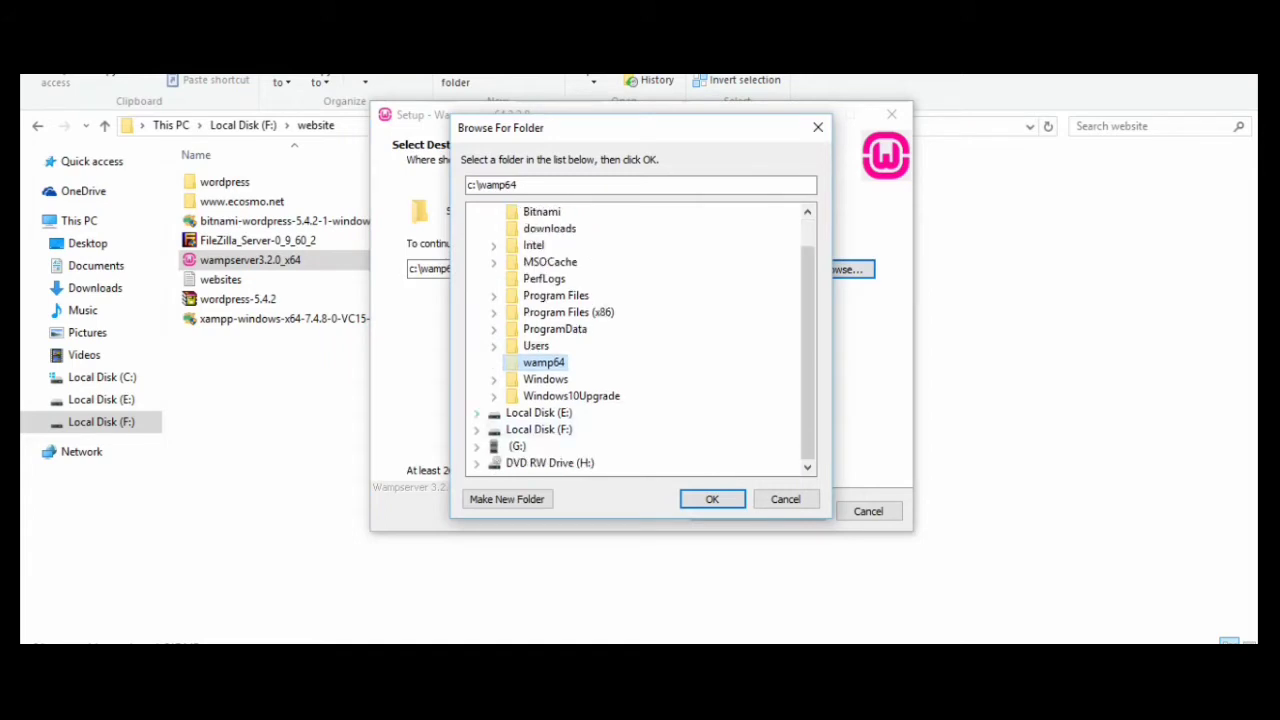
{"action": "left_click", "coordinate": [477, 413]}
{"action": "scroll", "coordinate": [595, 345], "scroll_direction": "down", "scroll_amount": 1}
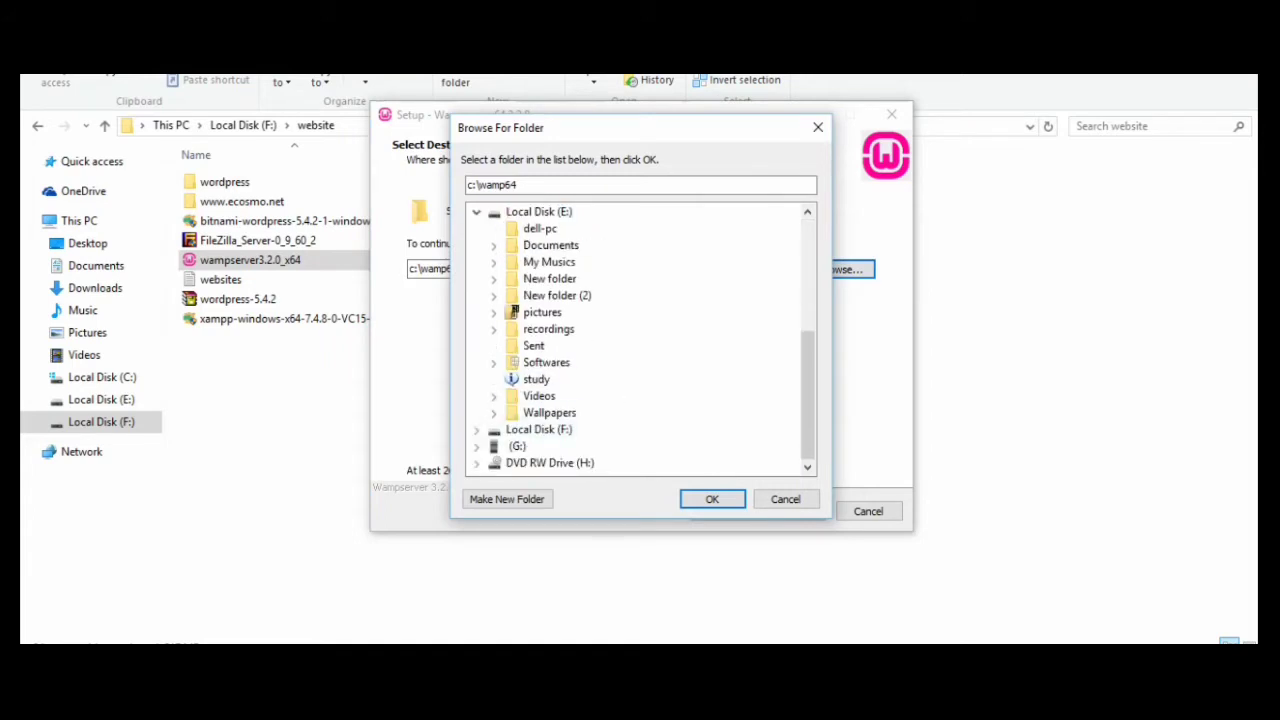
{"action": "left_click", "coordinate": [477, 430]}
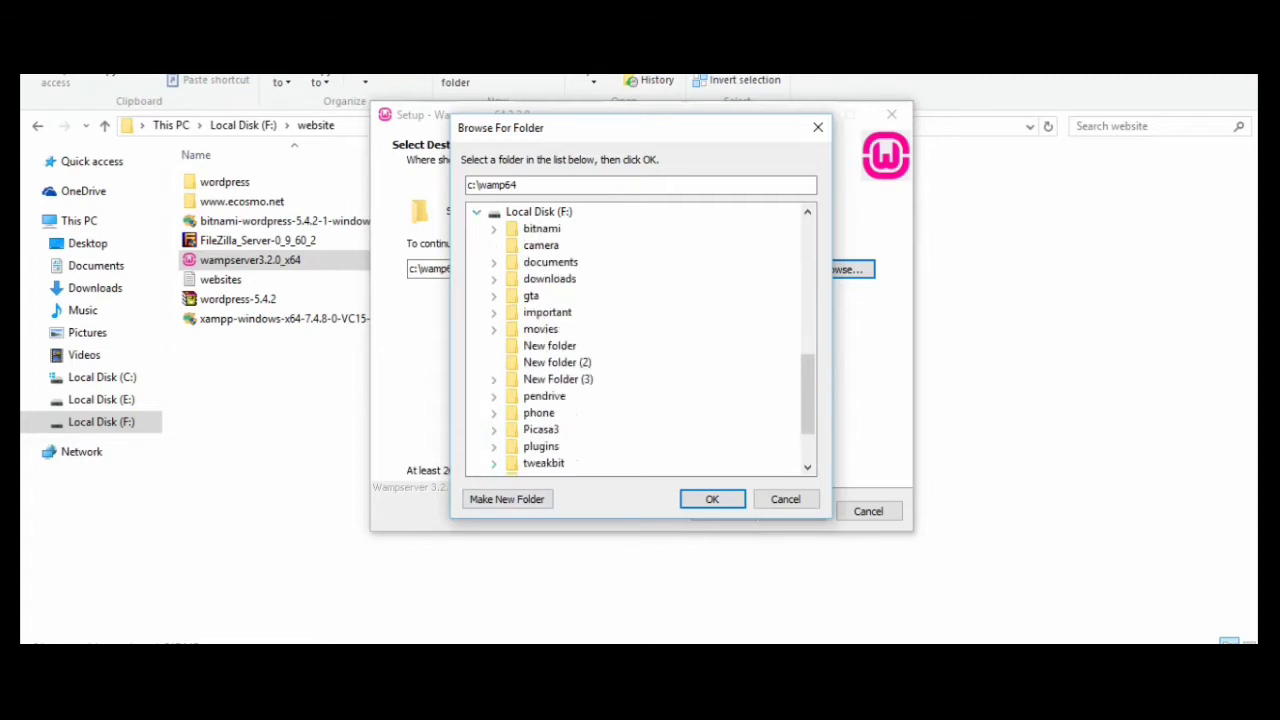
{"action": "scroll", "coordinate": [557, 320], "scroll_direction": "down", "scroll_amount": 1}
Create a wamp64 folder on Local Disk (F:) and accept F:\wamp64 as destination
{"action": "left_click", "coordinate": [506, 499]}
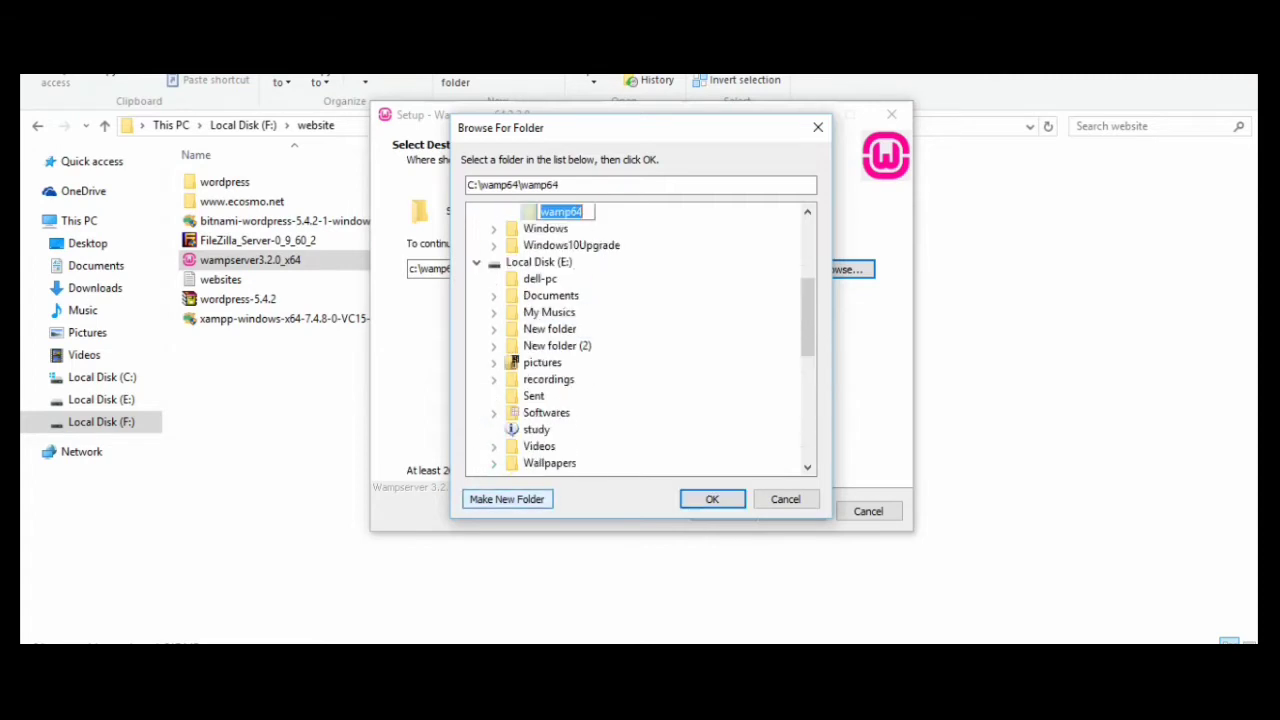
{"action": "scroll", "coordinate": [640, 340], "scroll_direction": "up", "scroll_amount": 3}
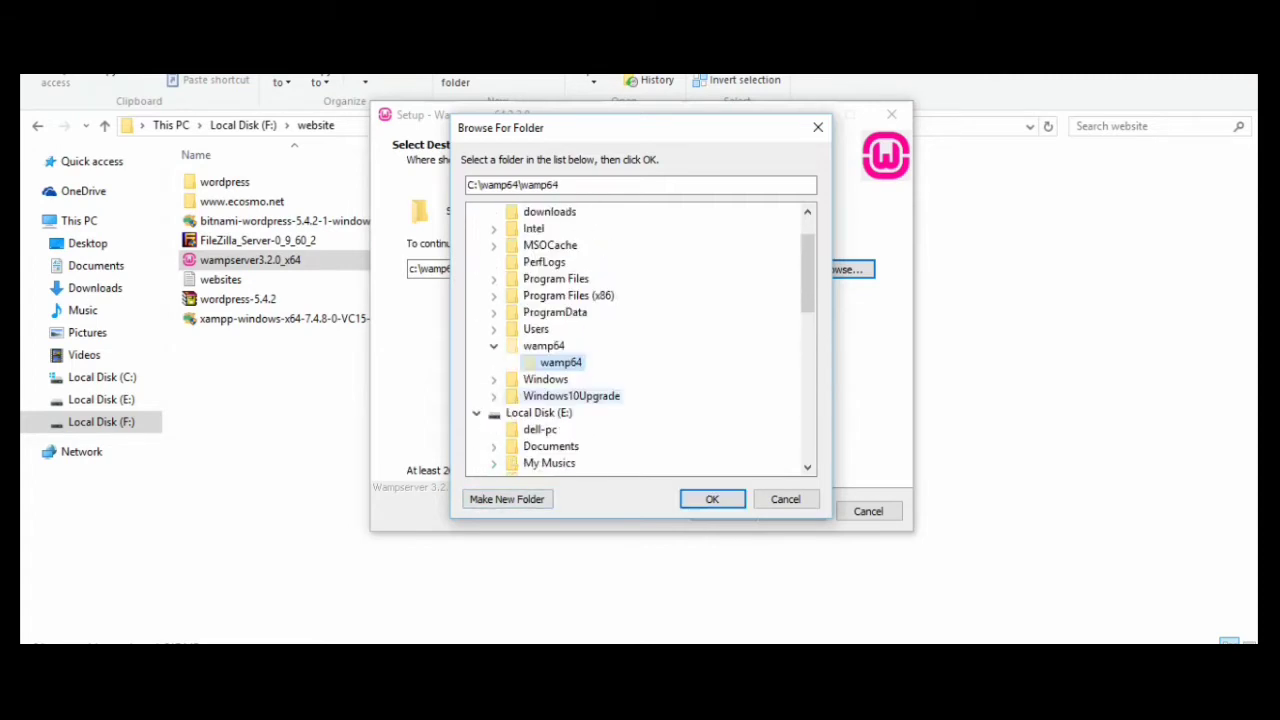
{"action": "scroll", "coordinate": [640, 340], "scroll_direction": "down", "scroll_amount": 7}
{"action": "scroll", "coordinate": [640, 340], "scroll_direction": "down", "scroll_amount": 3}
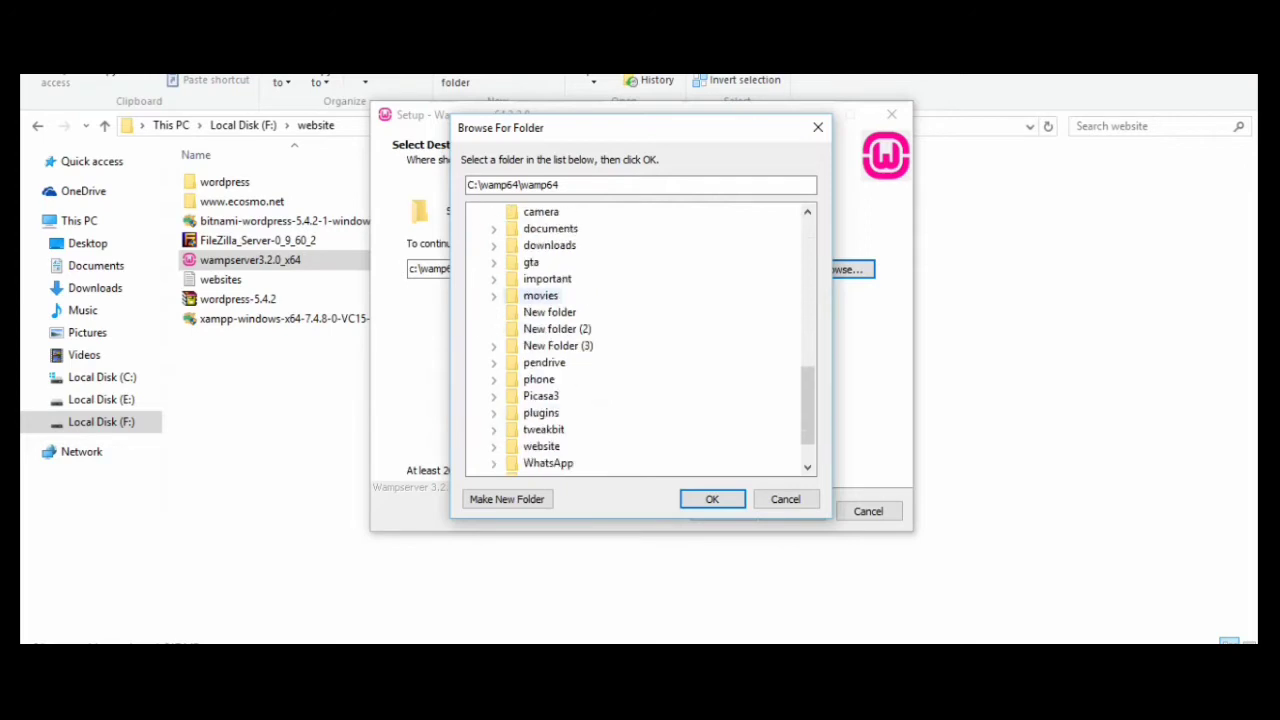
{"action": "scroll", "coordinate": [558, 296], "scroll_direction": "up", "scroll_amount": 2}
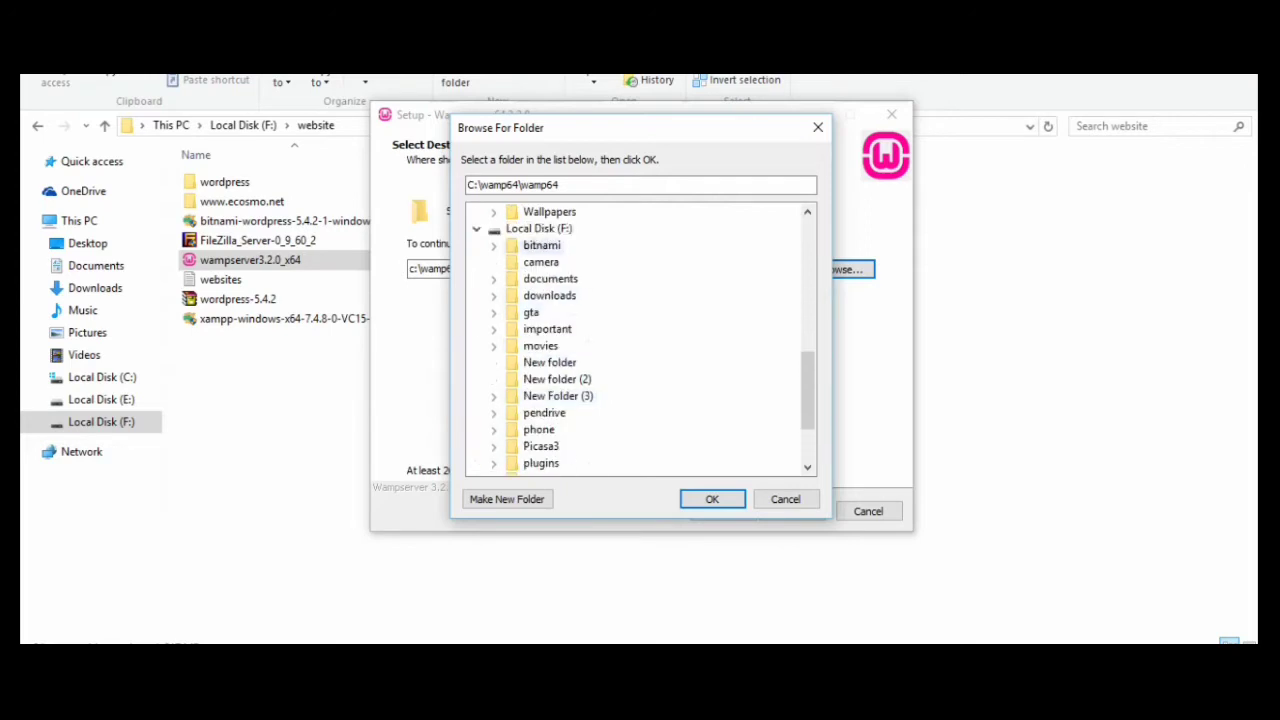
{"action": "left_click", "coordinate": [539, 229]}
{"action": "left_click", "coordinate": [507, 499]}
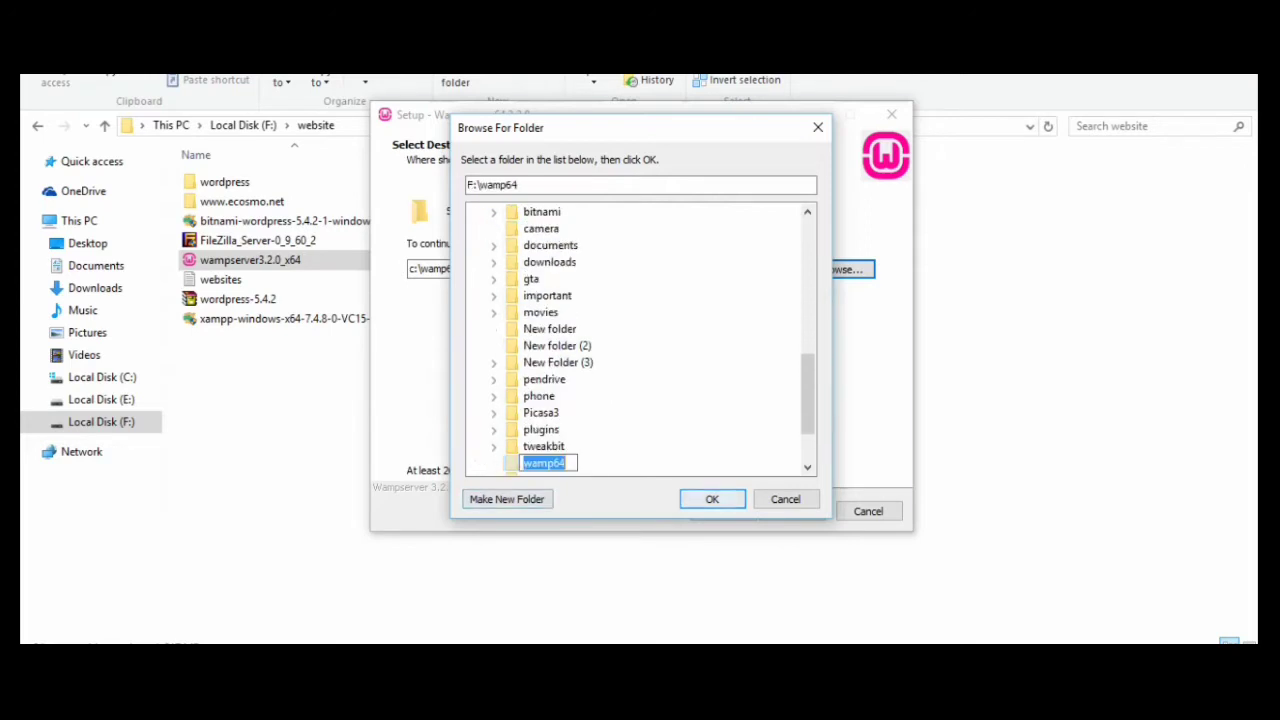
{"action": "left_click", "coordinate": [712, 499]}
{"action": "left_click", "coordinate": [791, 511]}
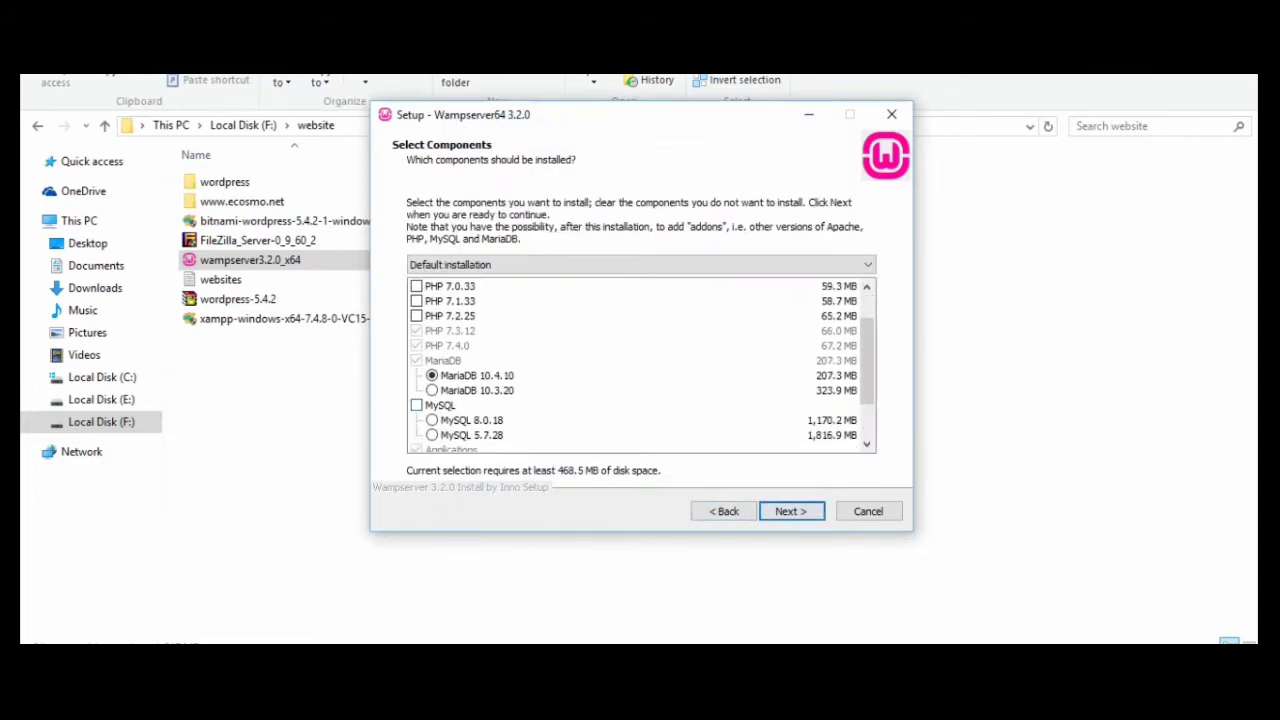
Add MySQL to the components, keep the default Start Menu folder and begin installing
{"action": "left_click", "coordinate": [417, 405]}
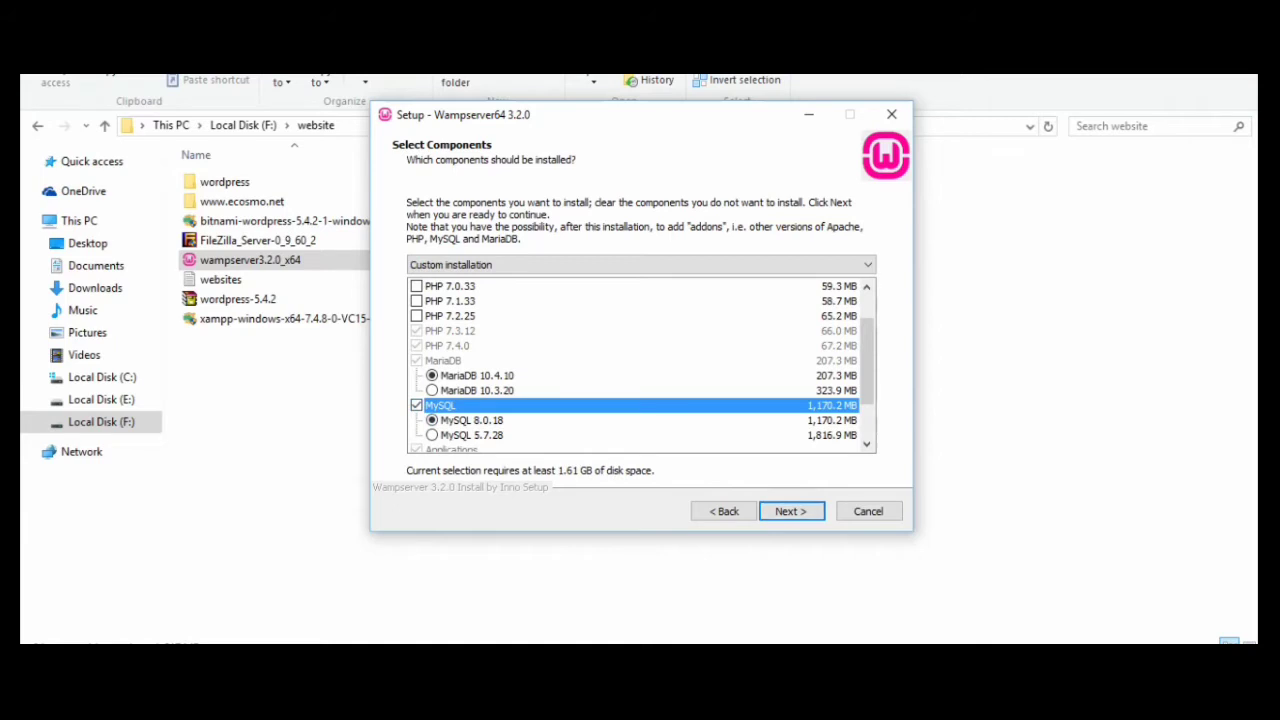
{"action": "left_click", "coordinate": [791, 511]}
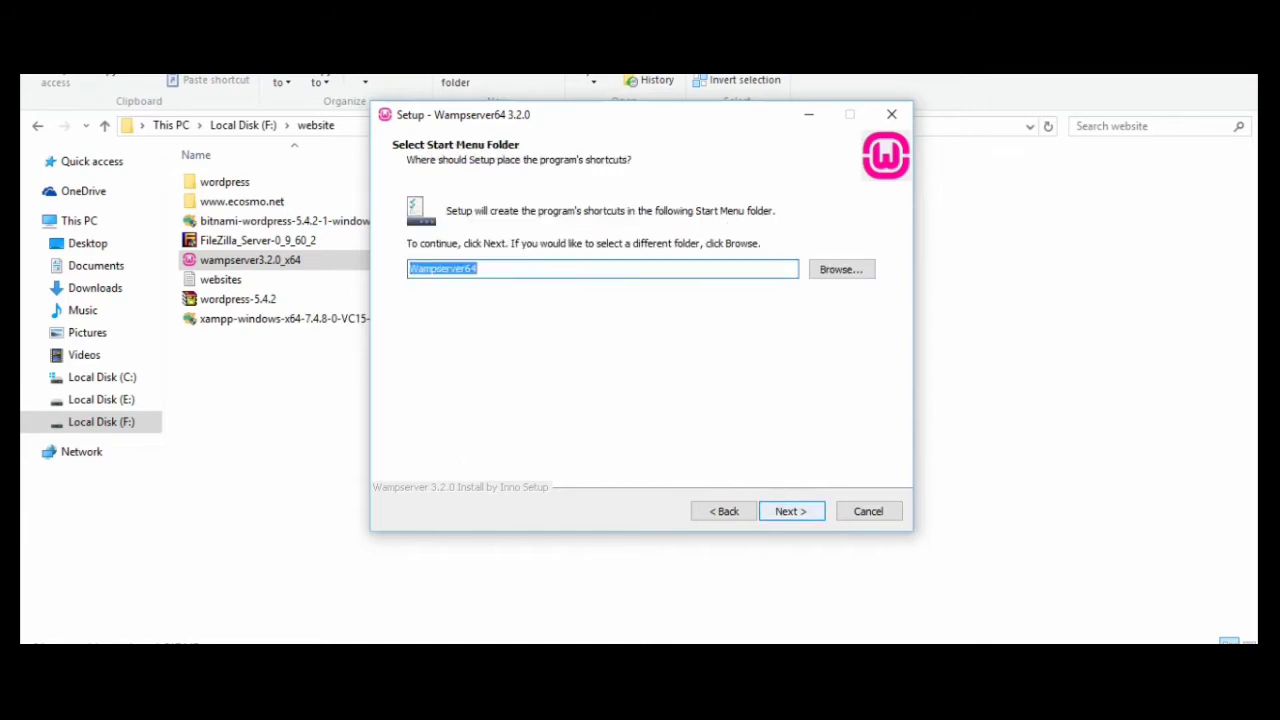
{"action": "left_click", "coordinate": [791, 511]}
{"action": "left_click", "coordinate": [791, 511]}
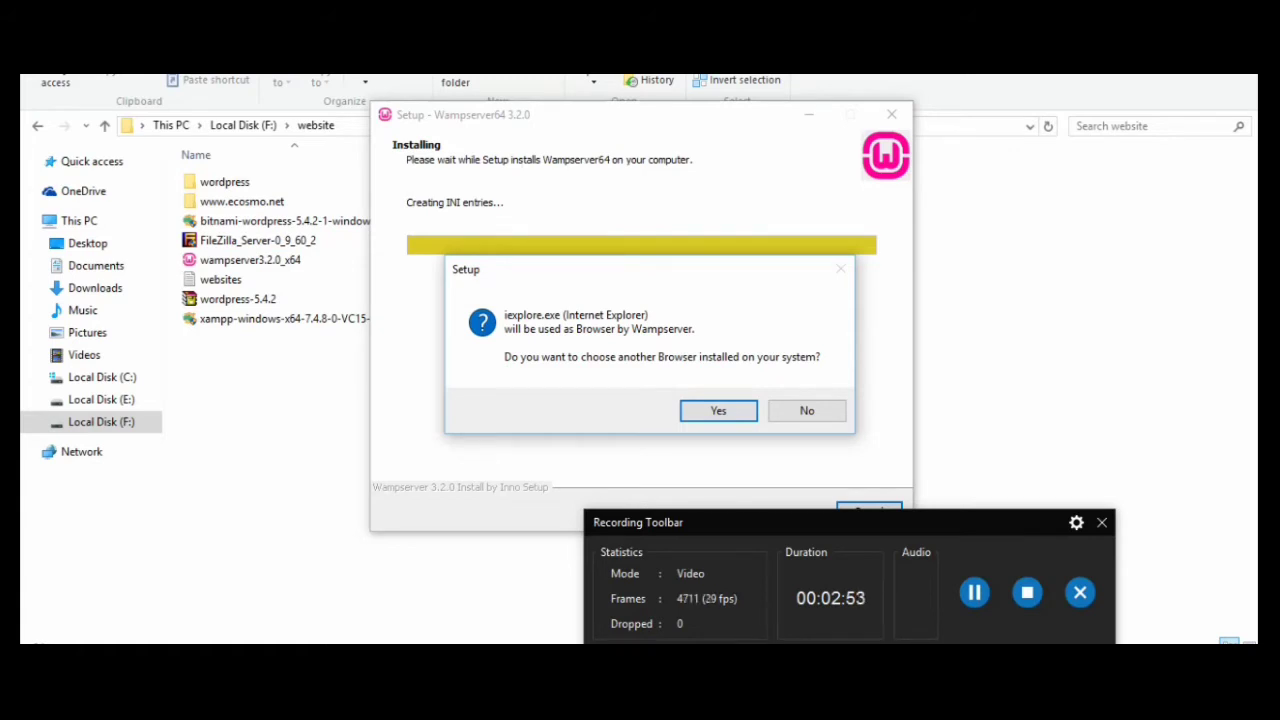
Keep the default browser and Notepad as editor, then advance to the final setup page
{"action": "left_click", "coordinate": [807, 410]}
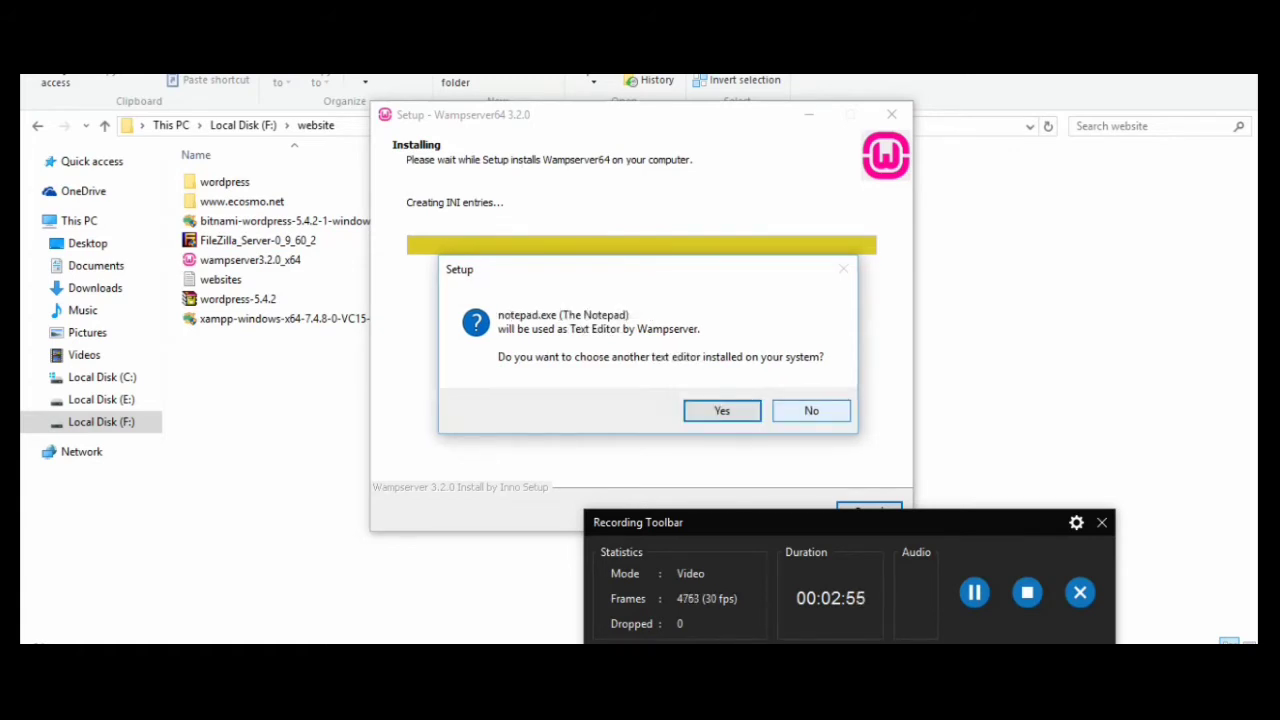
{"action": "left_click", "coordinate": [811, 410]}
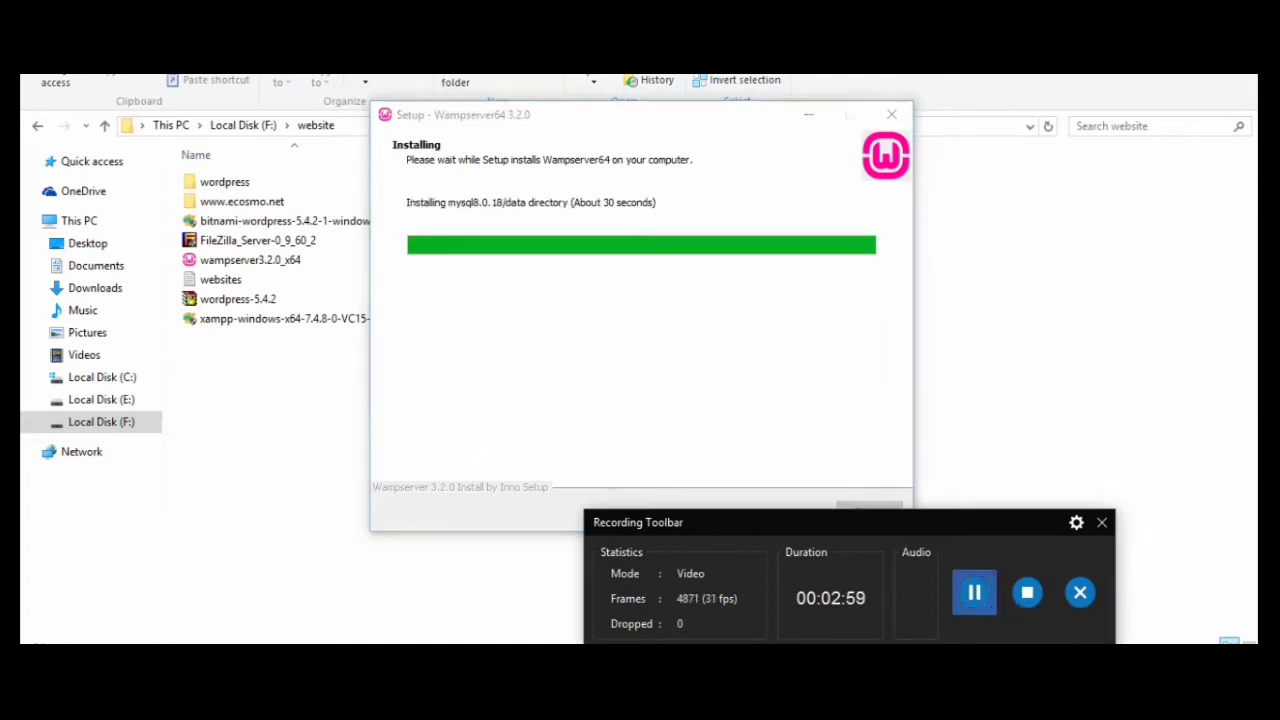
{"action": "left_click", "coordinate": [974, 592]}
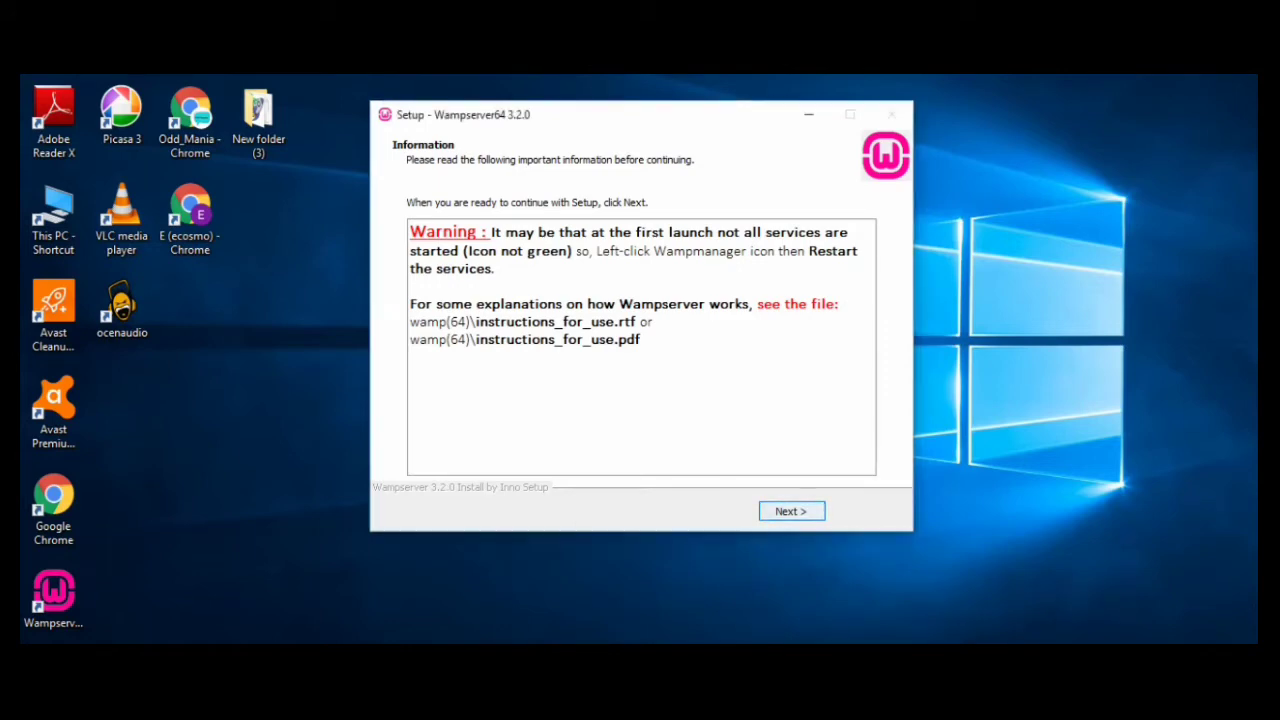
{"action": "key", "text": "Return"}
{"action": "key", "text": "Return"}
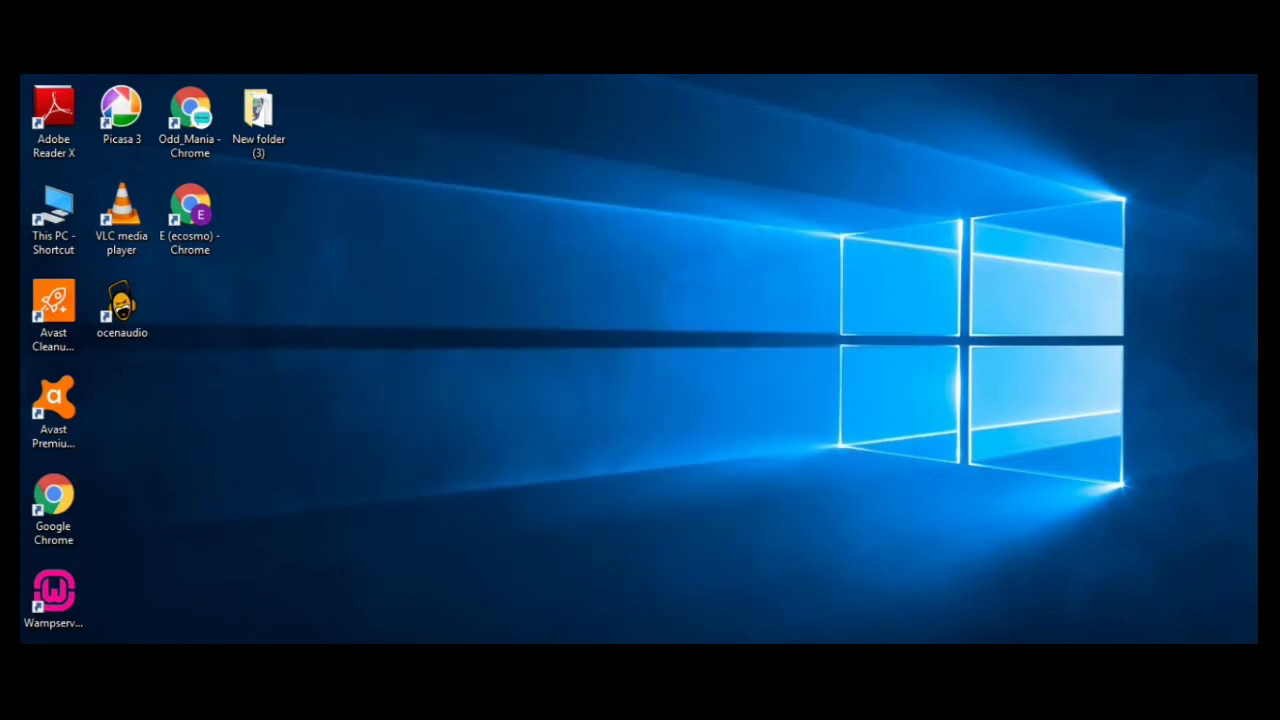
Start Wampserver 64 from its desktop shortcut and open its tray-icon menu
{"action": "left_click", "coordinate": [53, 600]}
{"action": "left_click", "coordinate": [1068, 678]}
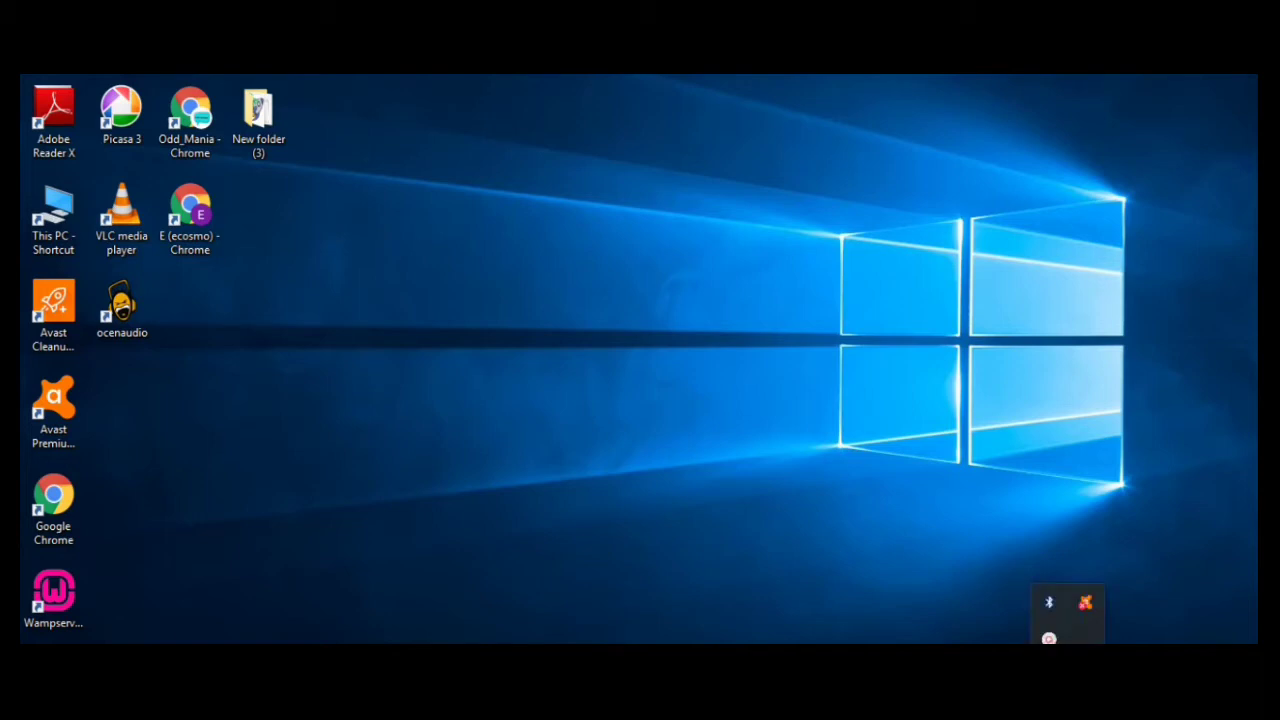
{"action": "left_click", "coordinate": [1068, 678]}
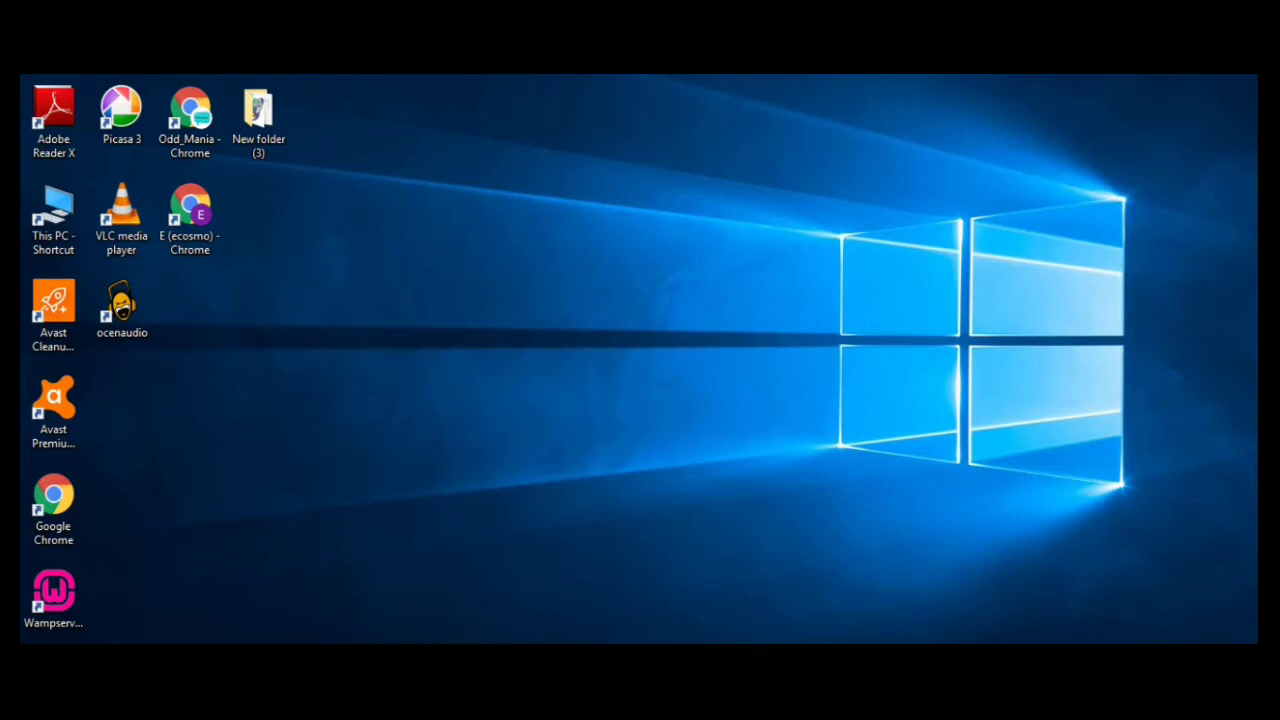
{"action": "left_click", "coordinate": [1092, 668]}
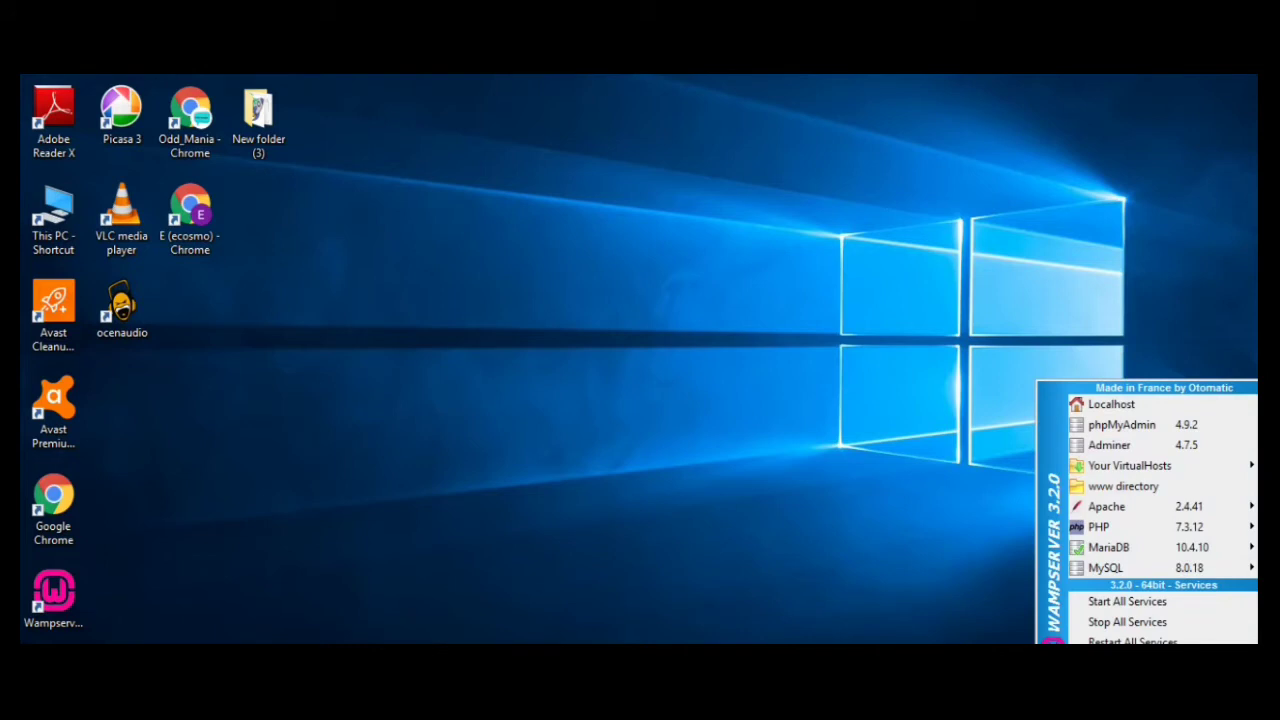
Dismiss the WampServer tray menu with Esc
{"action": "key", "text": "Escape"}
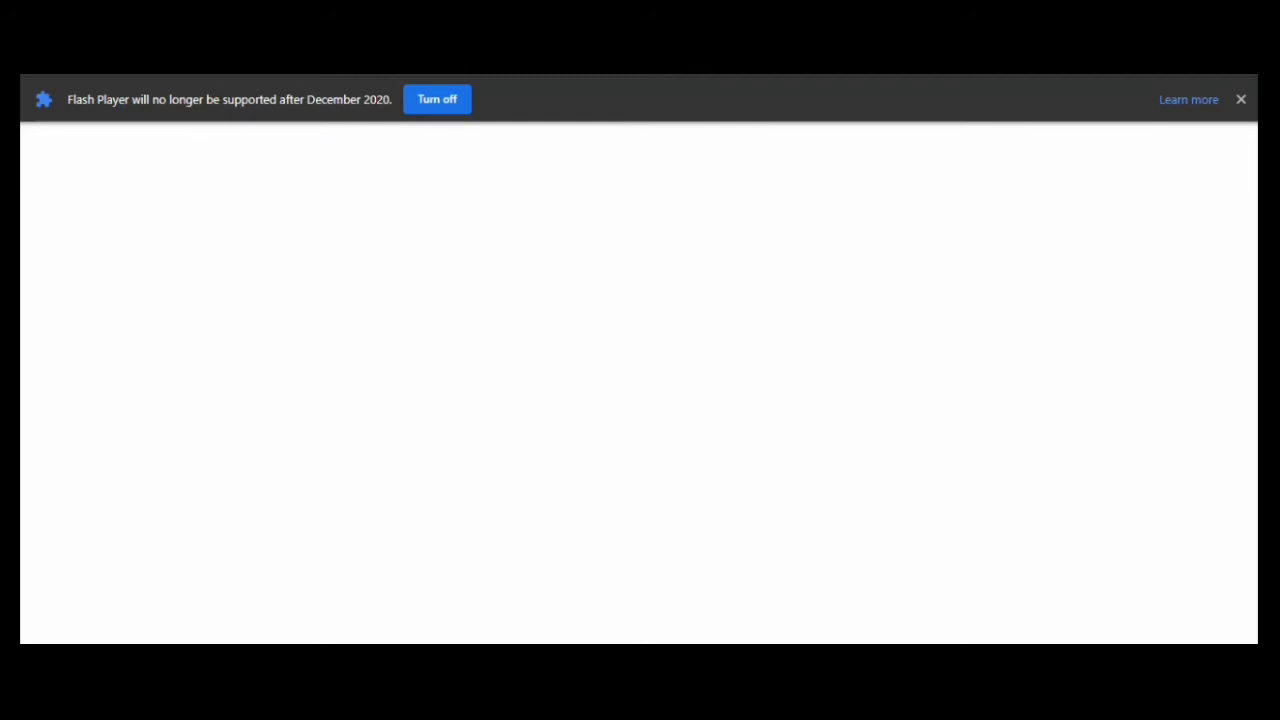
Load localhost and scroll through its server configuration, Tools and Your Aliases sections
{"action": "type", "text": "local"}
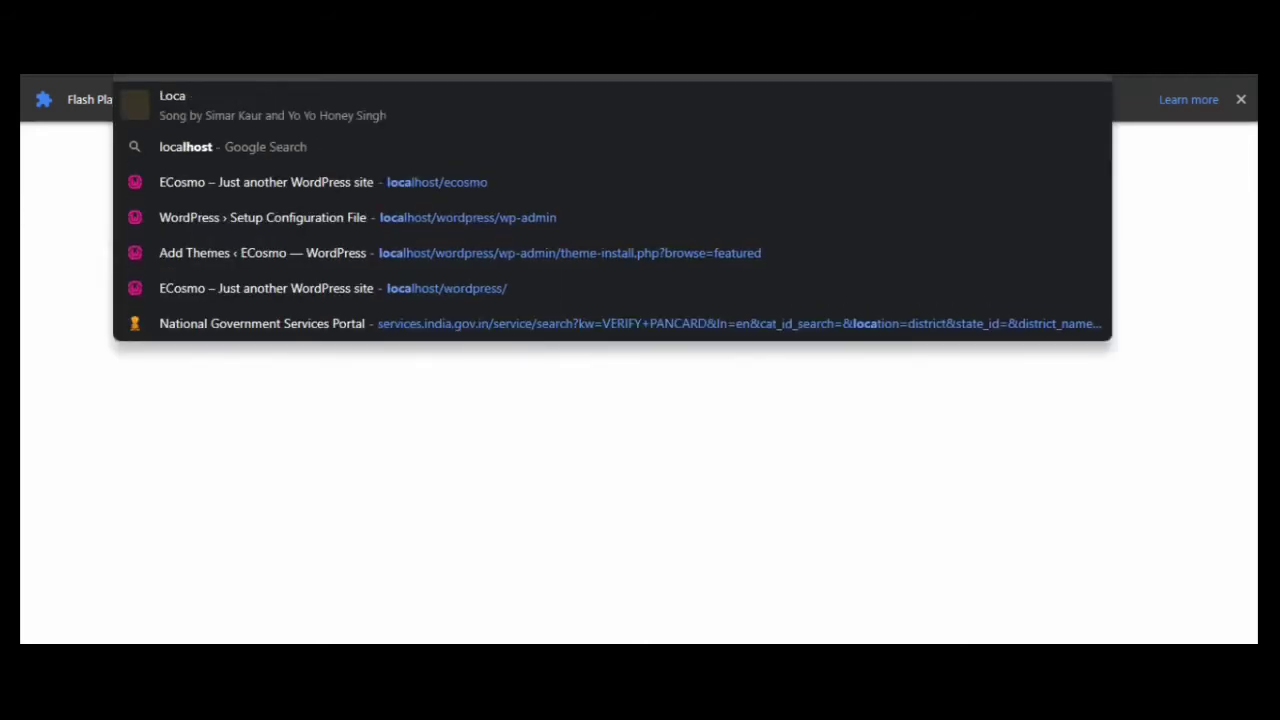
{"action": "type", "text": "host"}
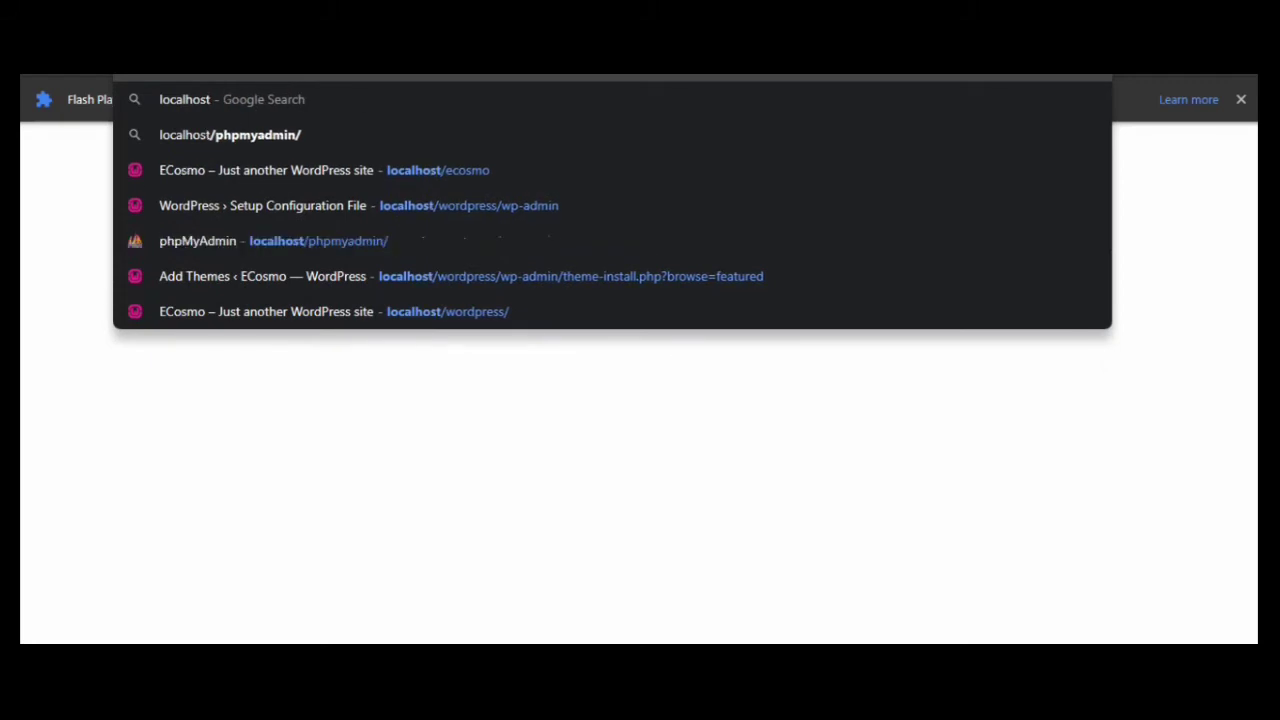
{"action": "key", "text": "Return"}
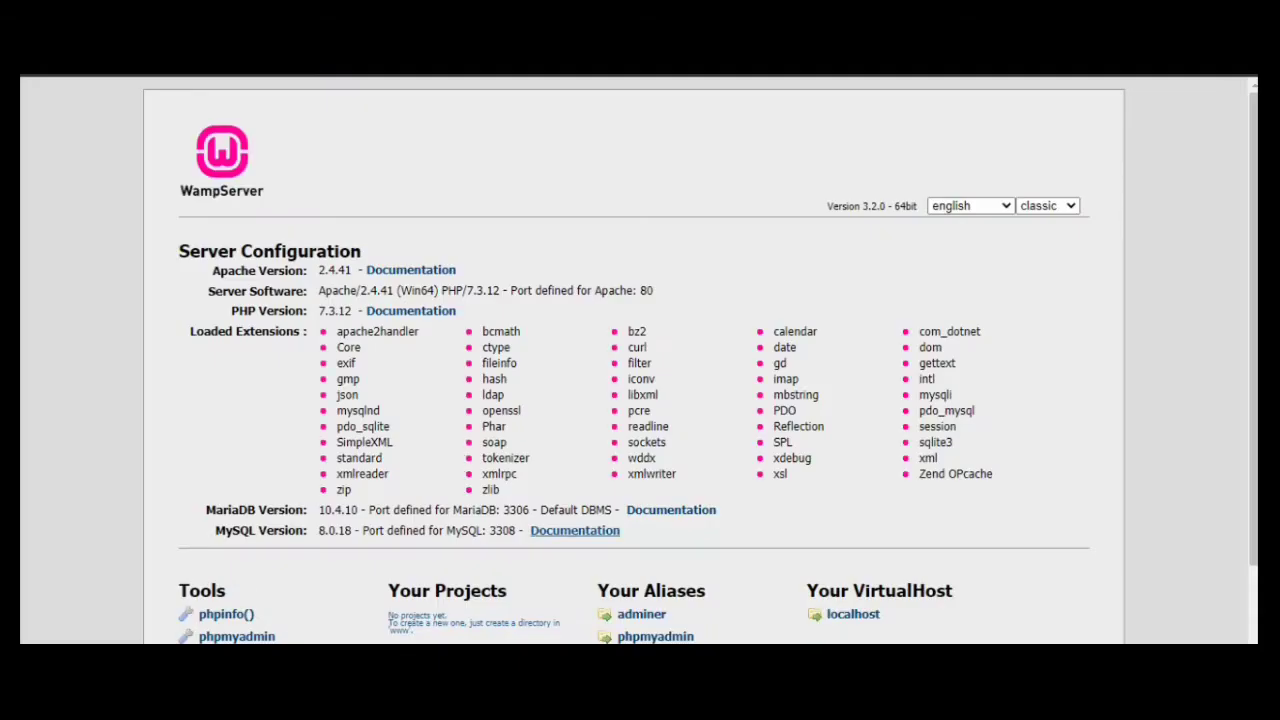
{"action": "scroll", "coordinate": [640, 360], "scroll_direction": "down", "scroll_amount": 2}
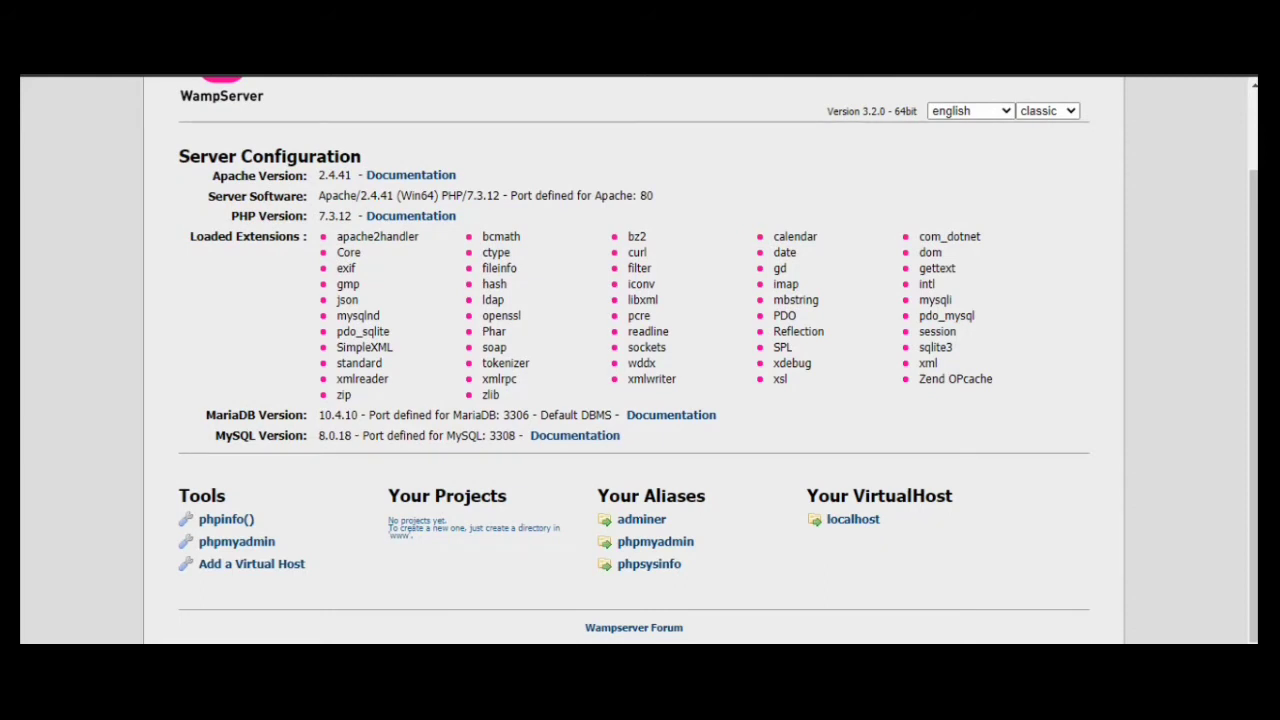
{"action": "scroll", "coordinate": [640, 360], "scroll_direction": "up", "scroll_amount": 2}
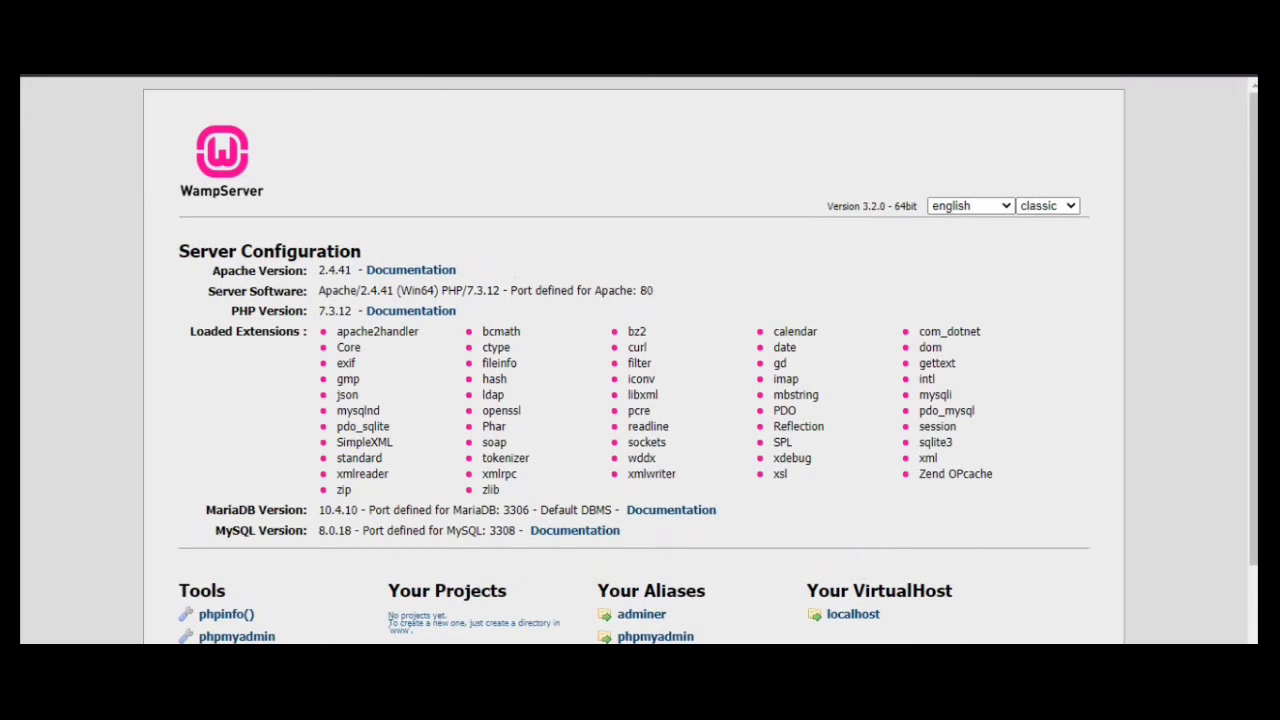
{"action": "scroll", "coordinate": [640, 360], "scroll_direction": "down", "scroll_amount": 2}
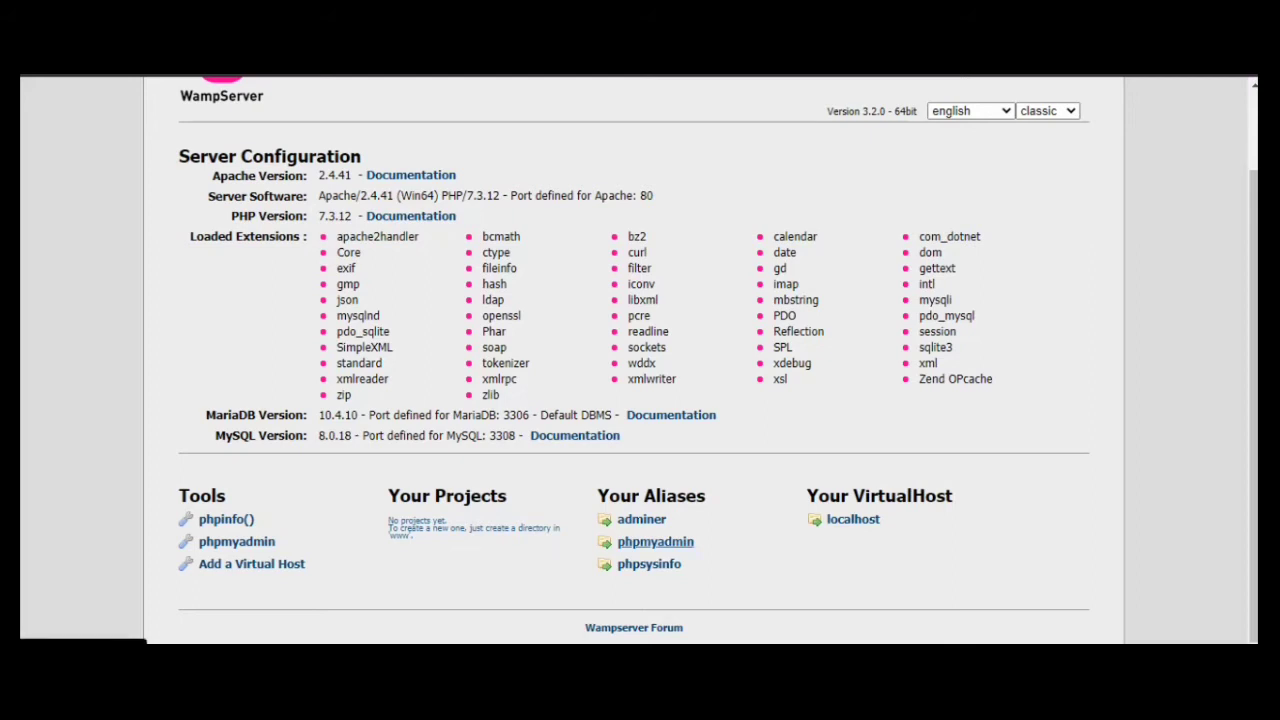
Open phpMyAdmin and log in to the MySQL server as root with an empty password
{"action": "left_click", "coordinate": [656, 542]}
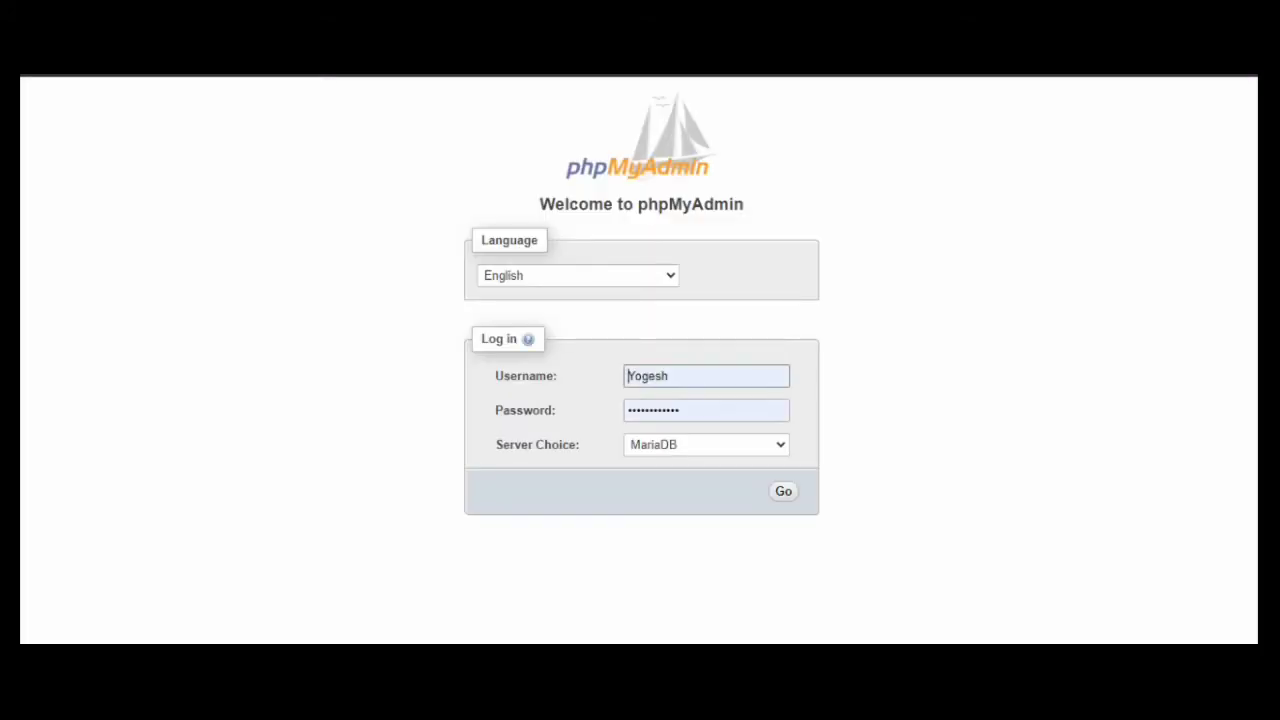
{"action": "left_click", "coordinate": [706, 445]}
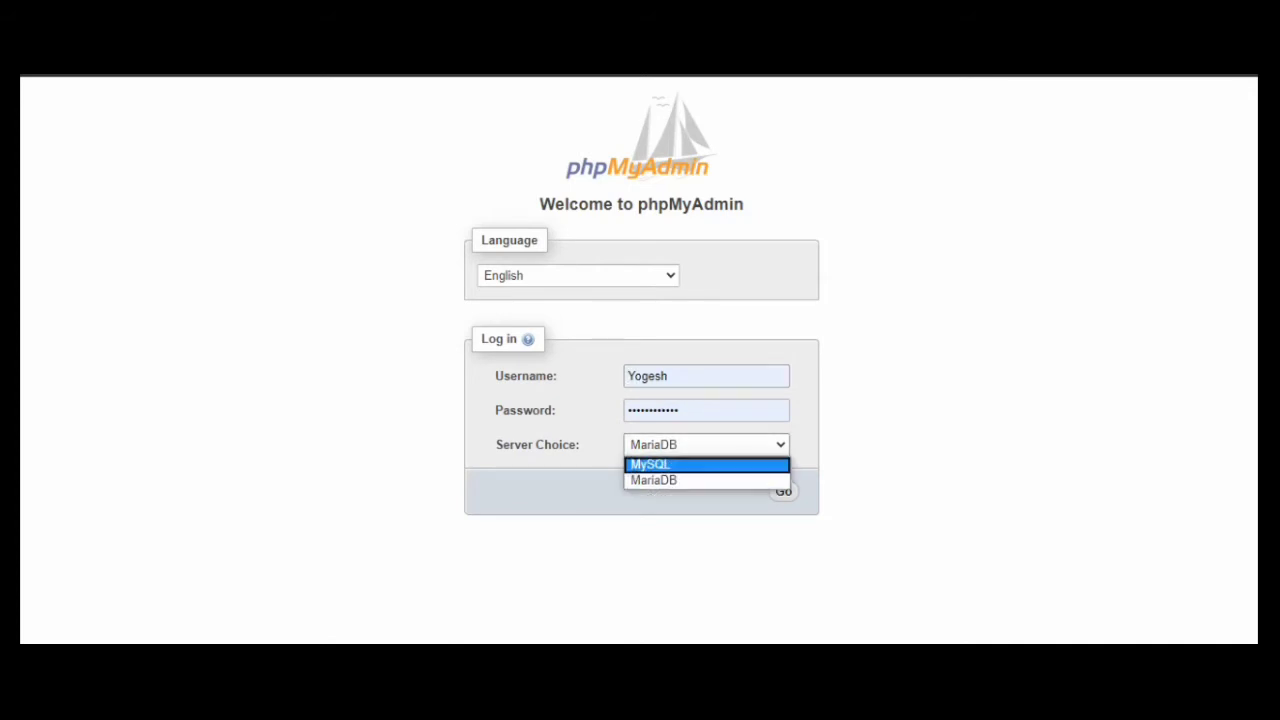
{"action": "left_click", "coordinate": [652, 465]}
{"action": "double_click", "coordinate": [648, 376]}
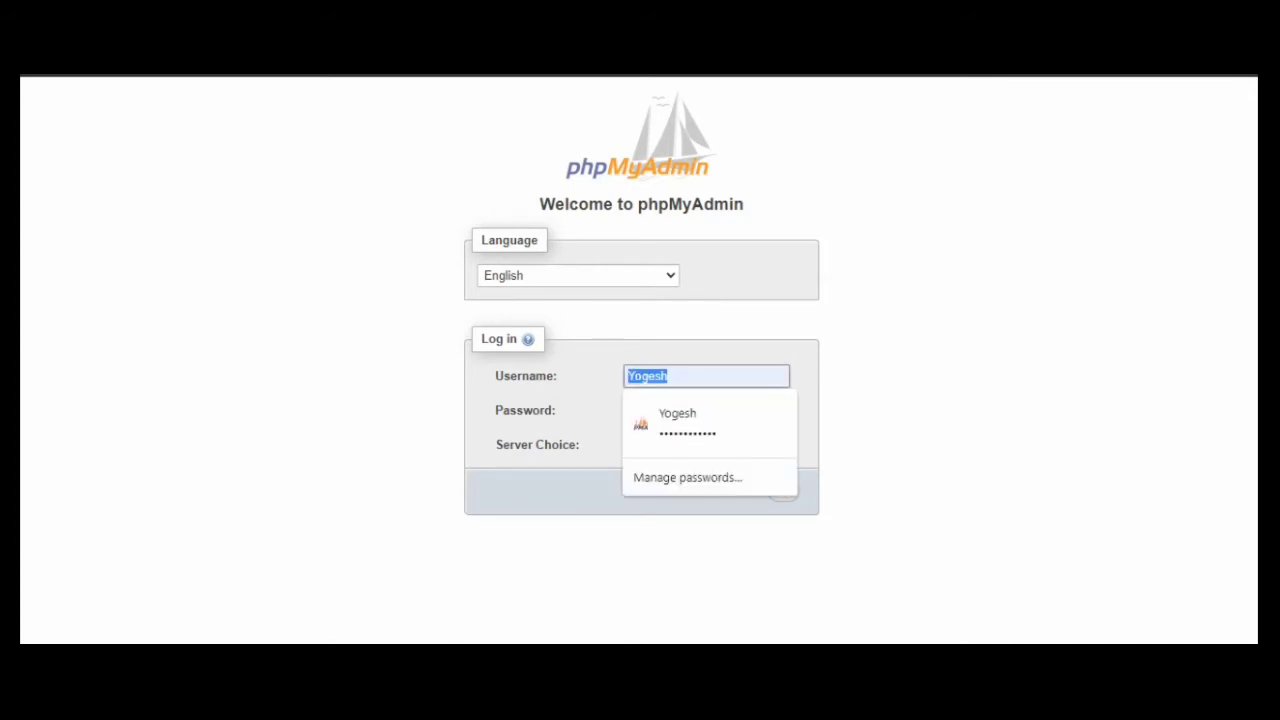
{"action": "type", "text": "rrot"}
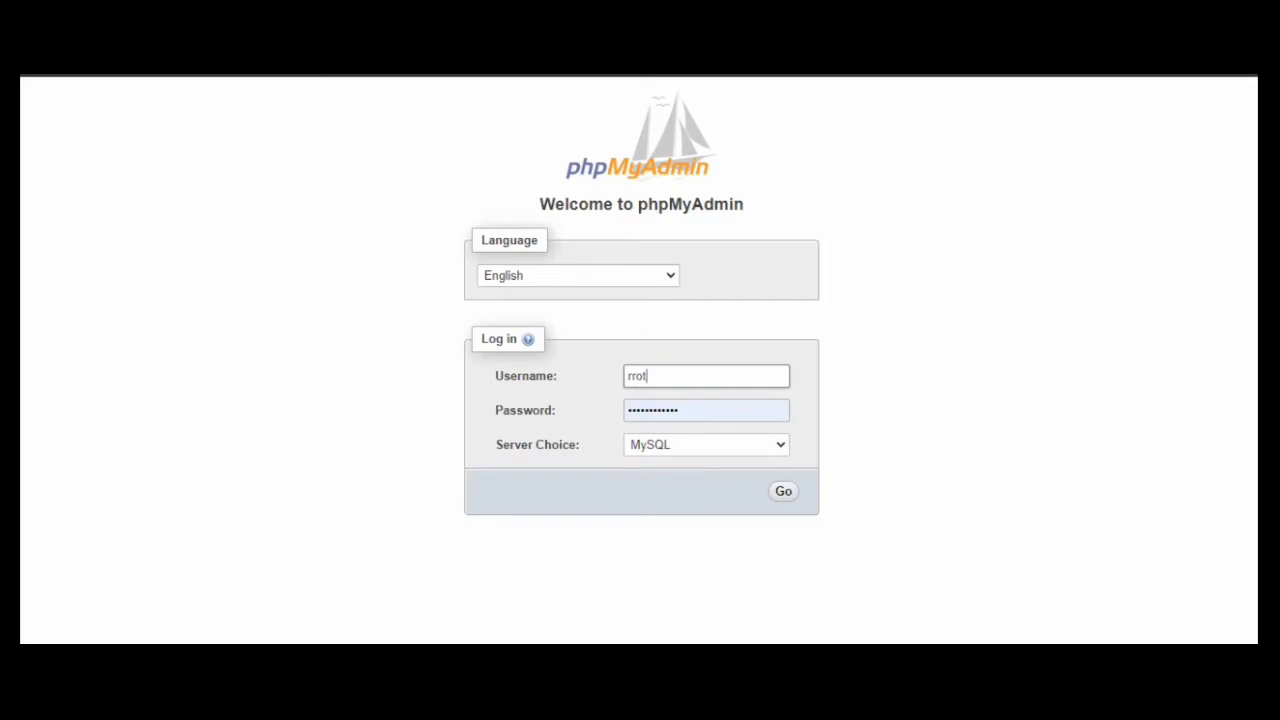
{"action": "key", "text": "Tab"}
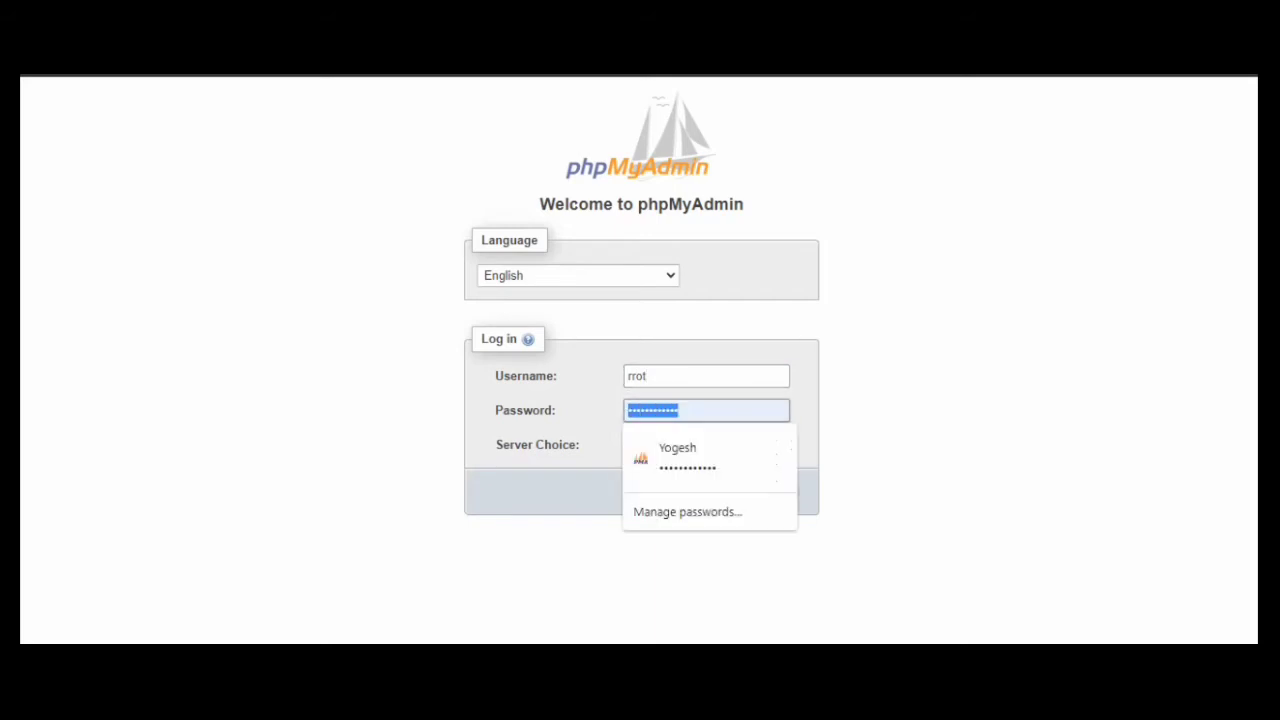
{"action": "key", "text": "BackSpace"}
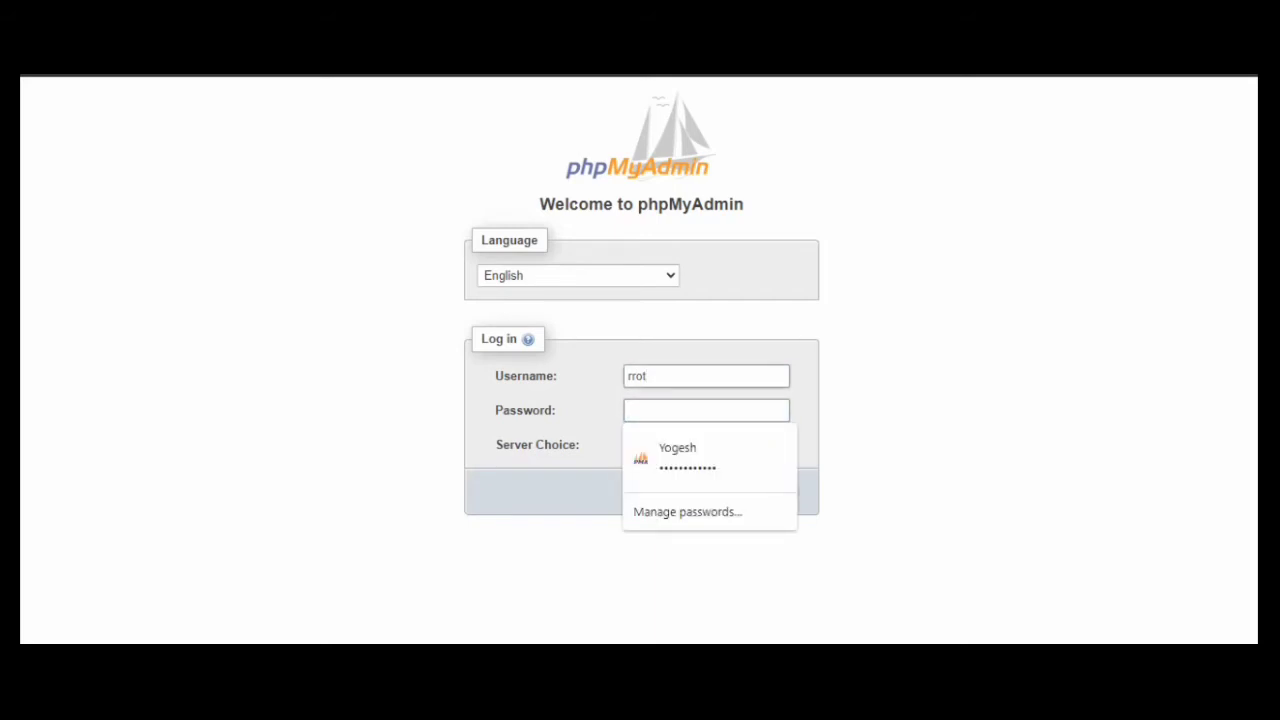
{"action": "left_click", "coordinate": [629, 376]}
{"action": "left_click", "coordinate": [633, 376]}
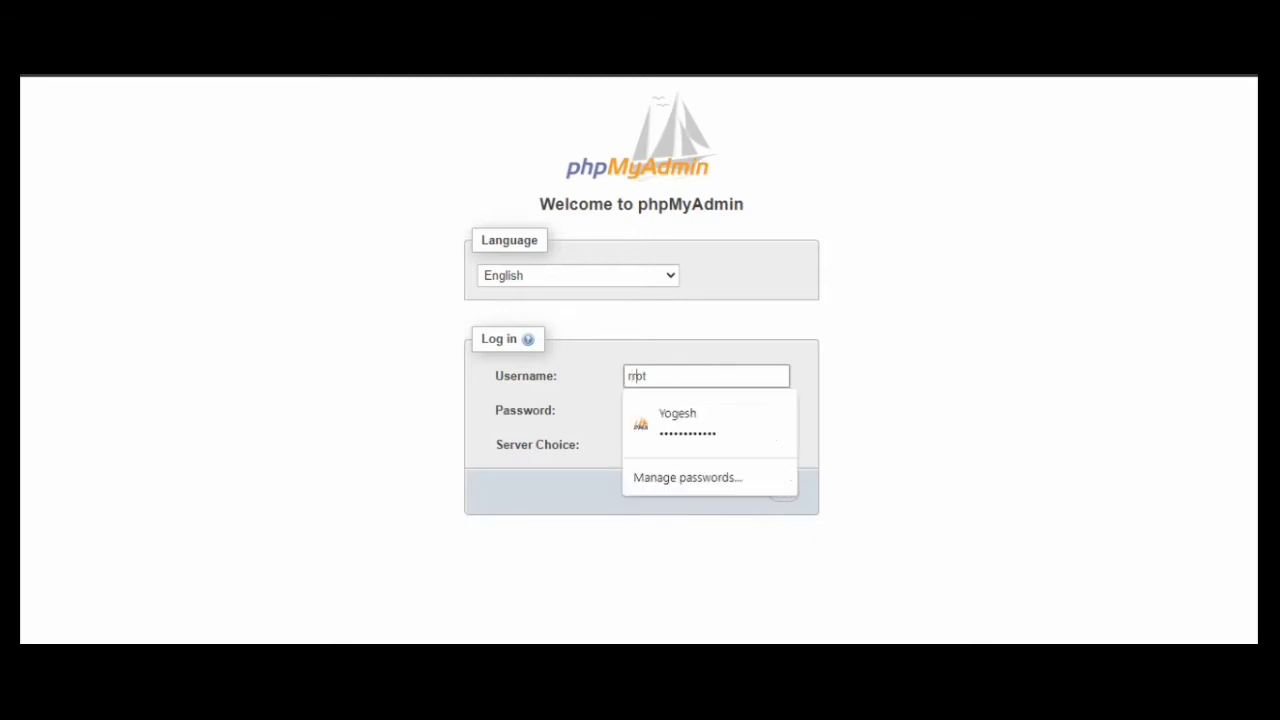
{"action": "key", "text": "BackSpace"}
{"action": "type", "text": "o"}
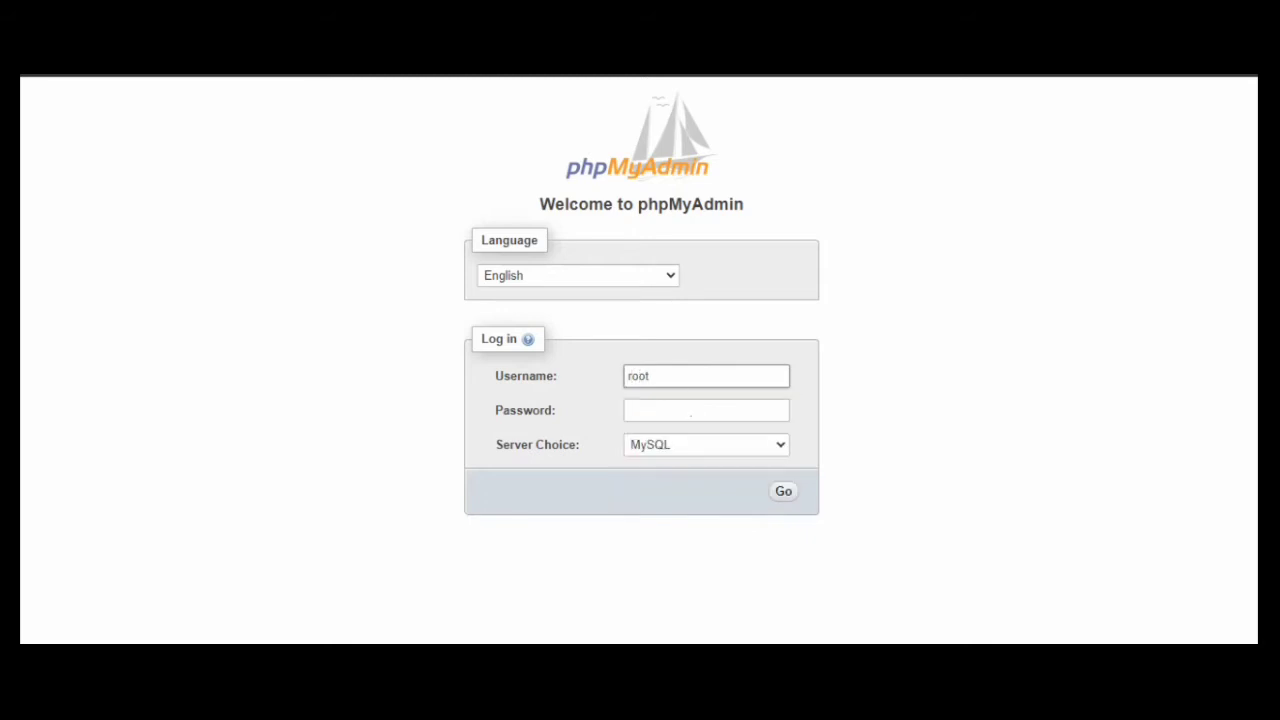
{"action": "key", "text": "Return"}
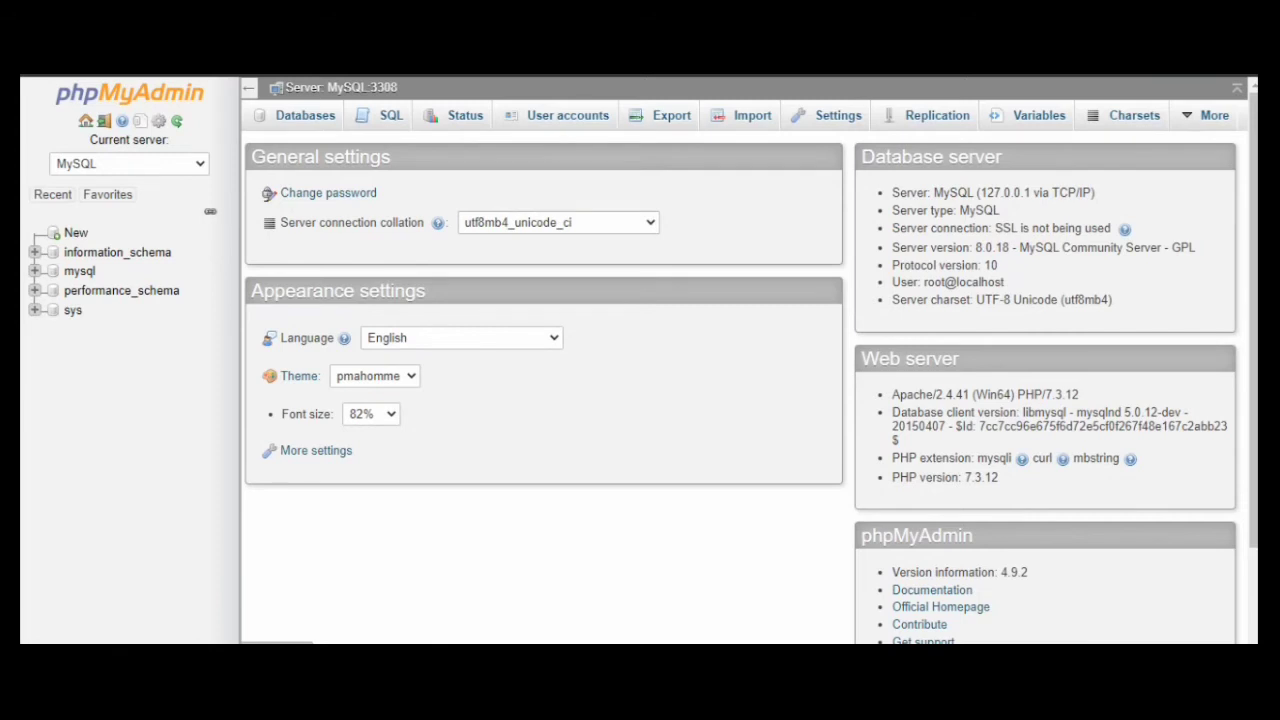
Create a new empty database named ecosmo_db in phpMyAdmin
{"action": "left_click", "coordinate": [76, 232]}
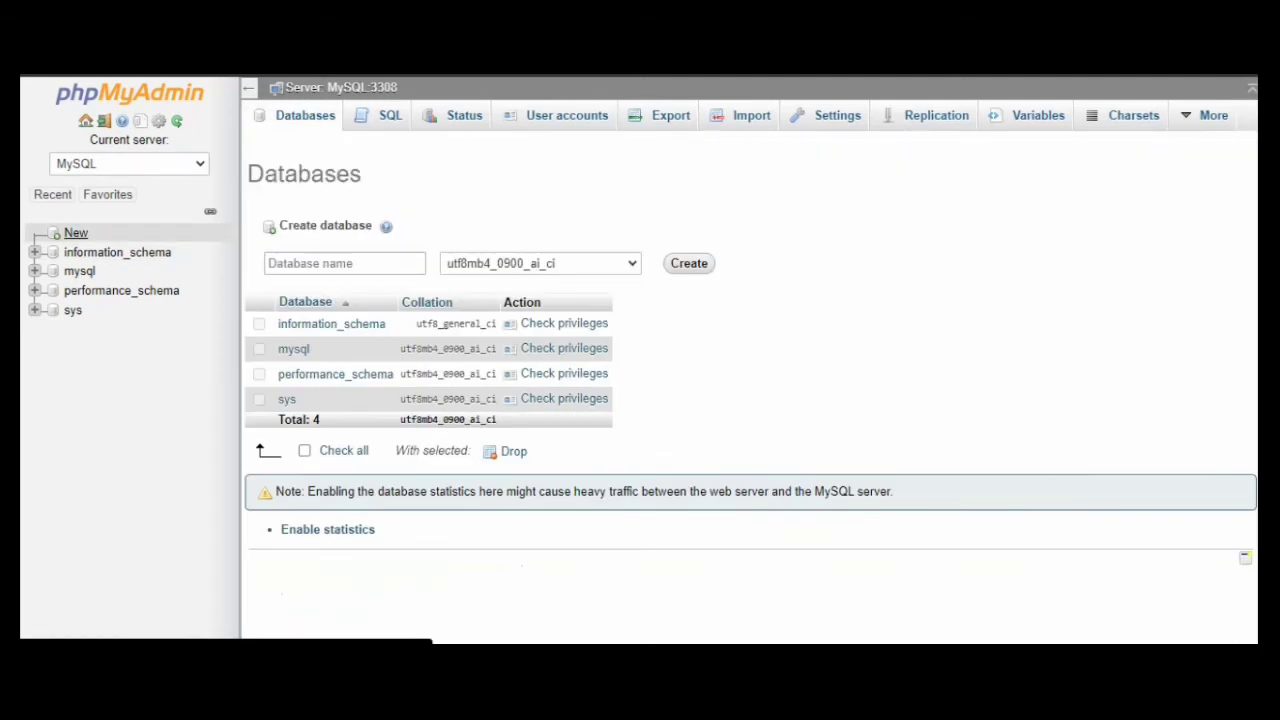
{"action": "left_click", "coordinate": [345, 263]}
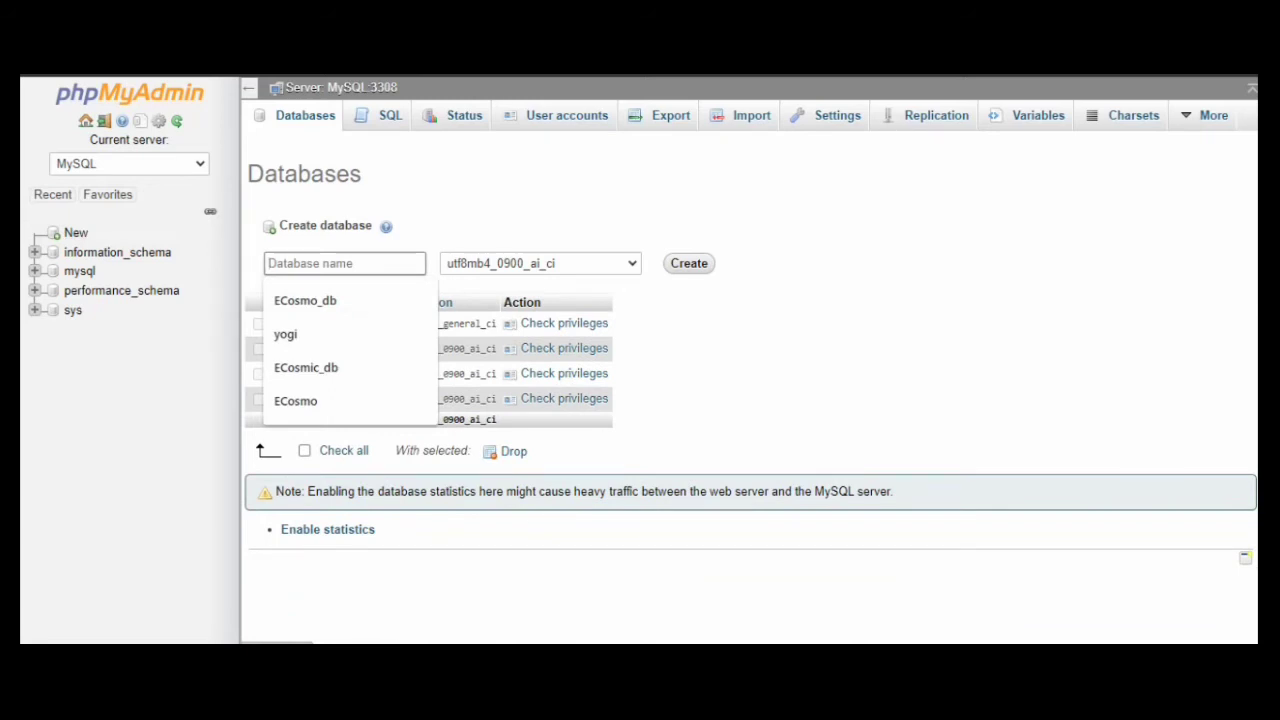
{"action": "key", "text": "Down"}
{"action": "key", "text": "Return"}
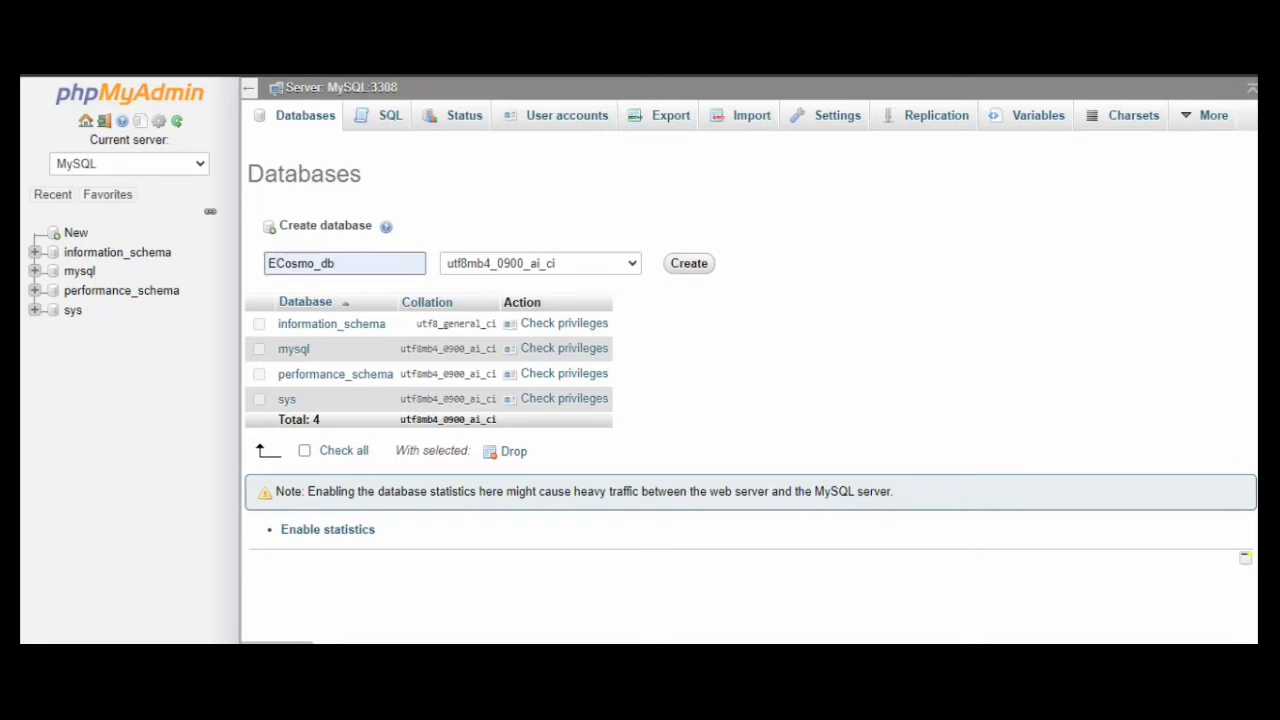
{"action": "key", "text": "Return"}
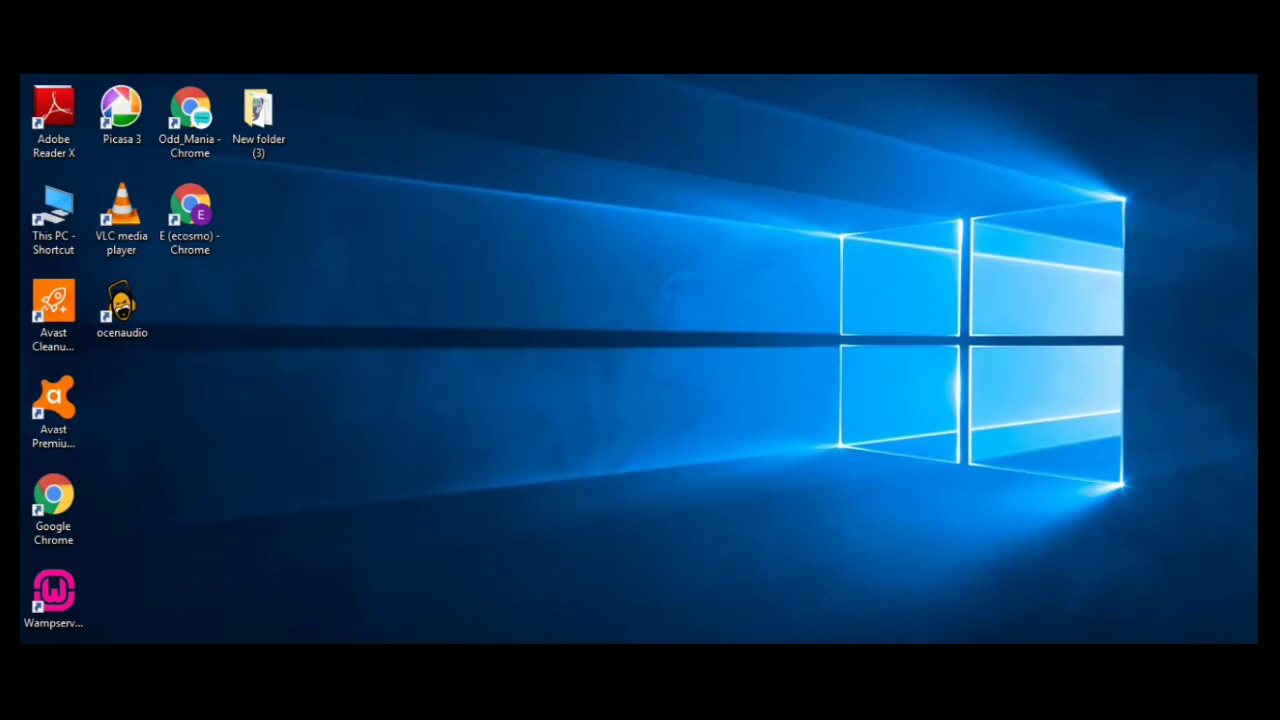
Open the WampServer install folder, look inside www, then return to the phpMyAdmin browser window
{"action": "right_click", "coordinate": [50, 598]}
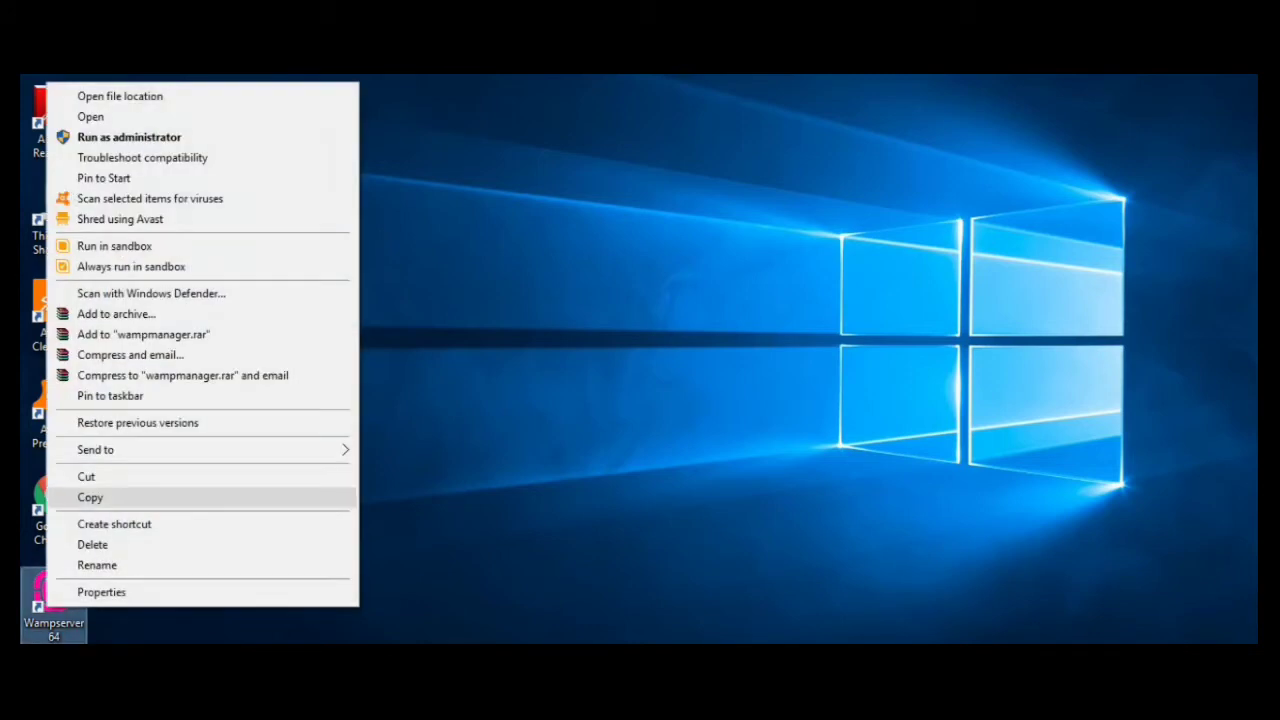
{"action": "left_click", "coordinate": [120, 96]}
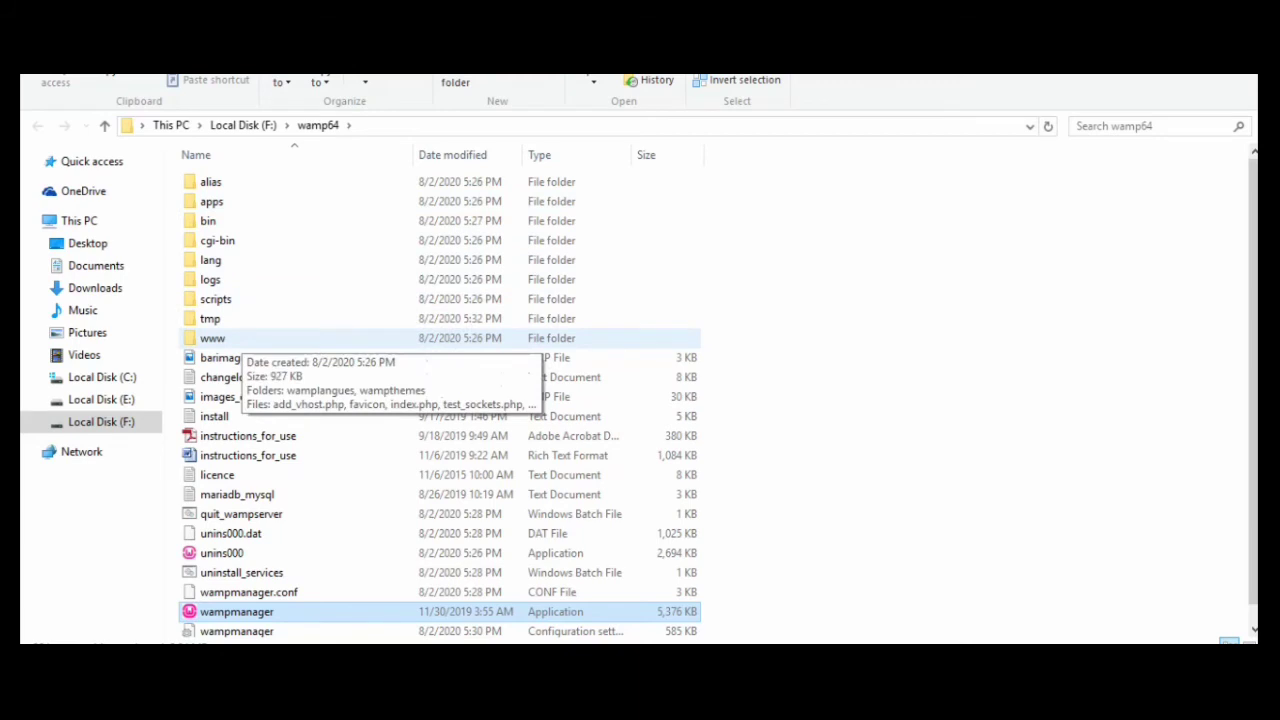
{"action": "double_click", "coordinate": [212, 338]}
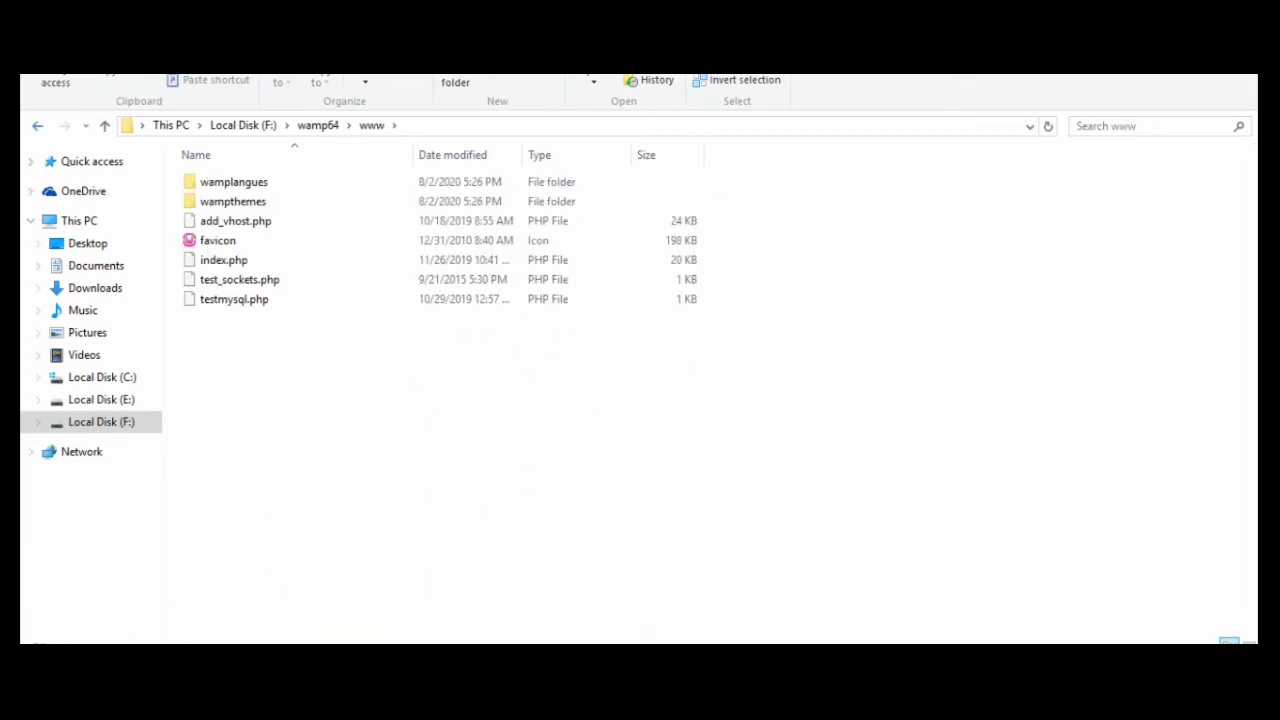
{"action": "left_click", "coordinate": [37, 126]}
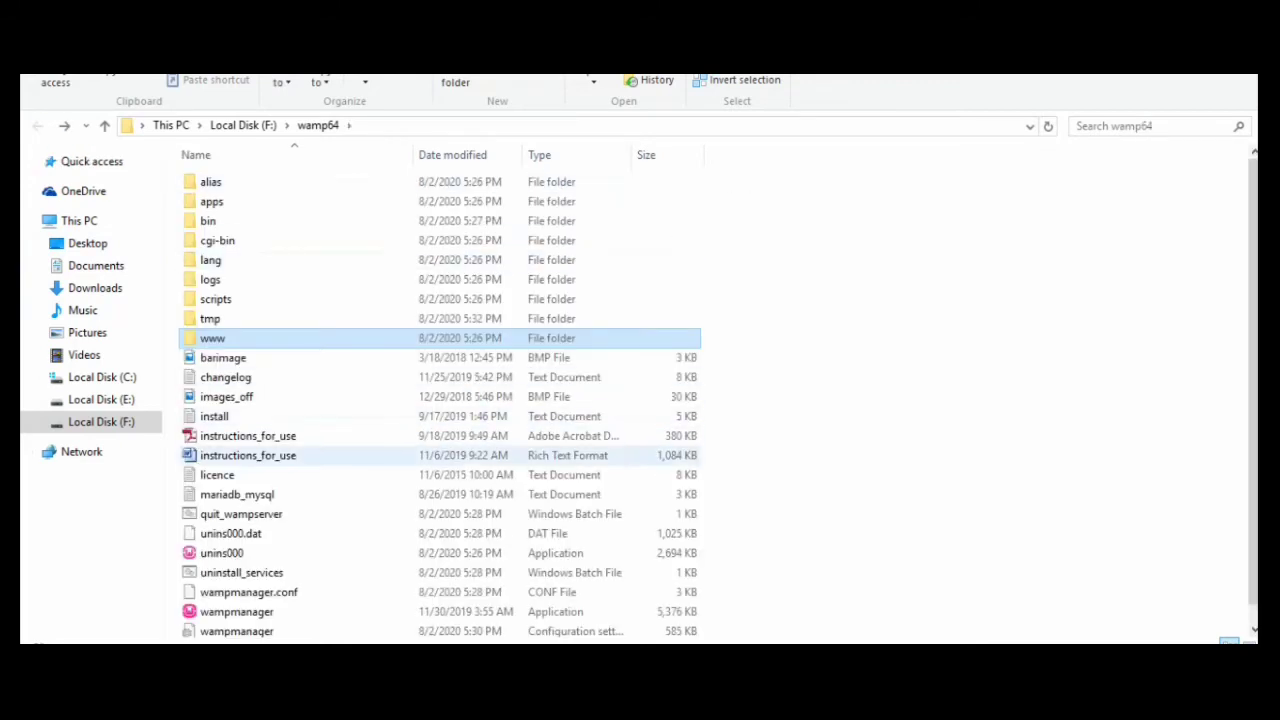
{"action": "mouse_move", "coordinate": [577, 672]}
{"action": "left_click", "coordinate": [577, 590]}
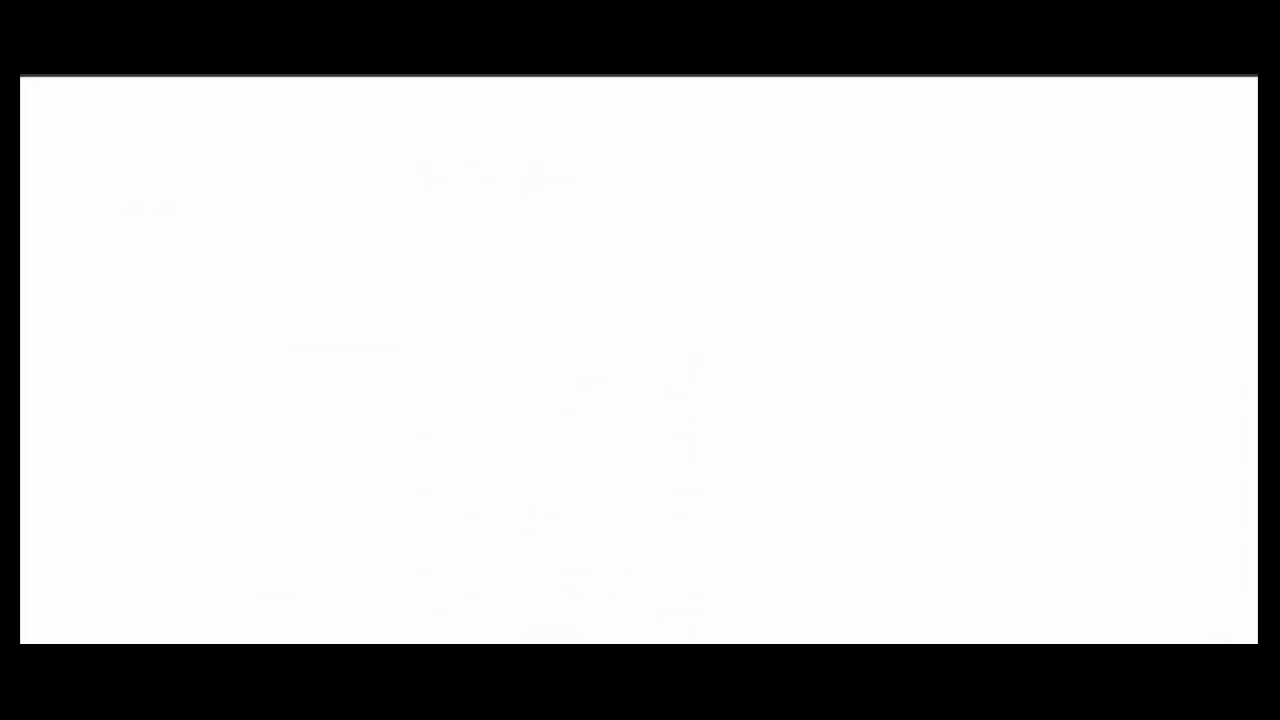
Go to wordpress.org and open its Get WordPress download page
{"action": "key", "text": "ctrl+l"}
{"action": "type", "text": "wo"}
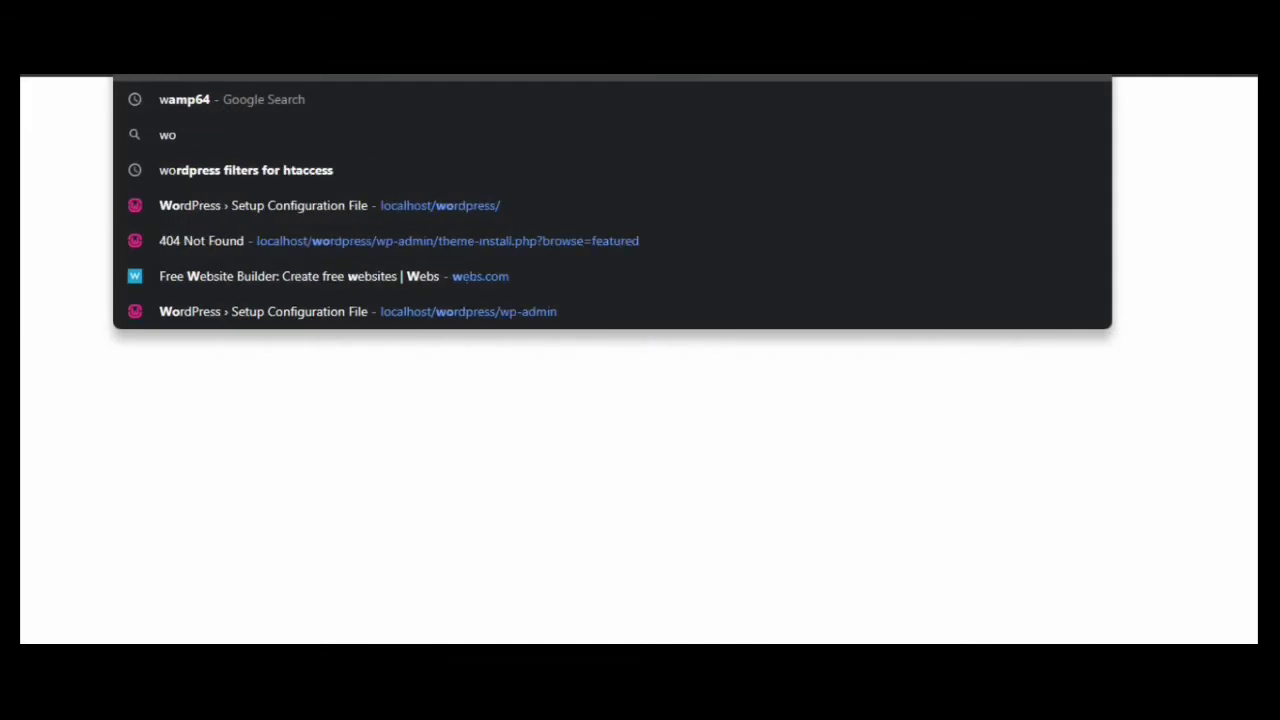
{"action": "type", "text": "rdpre"}
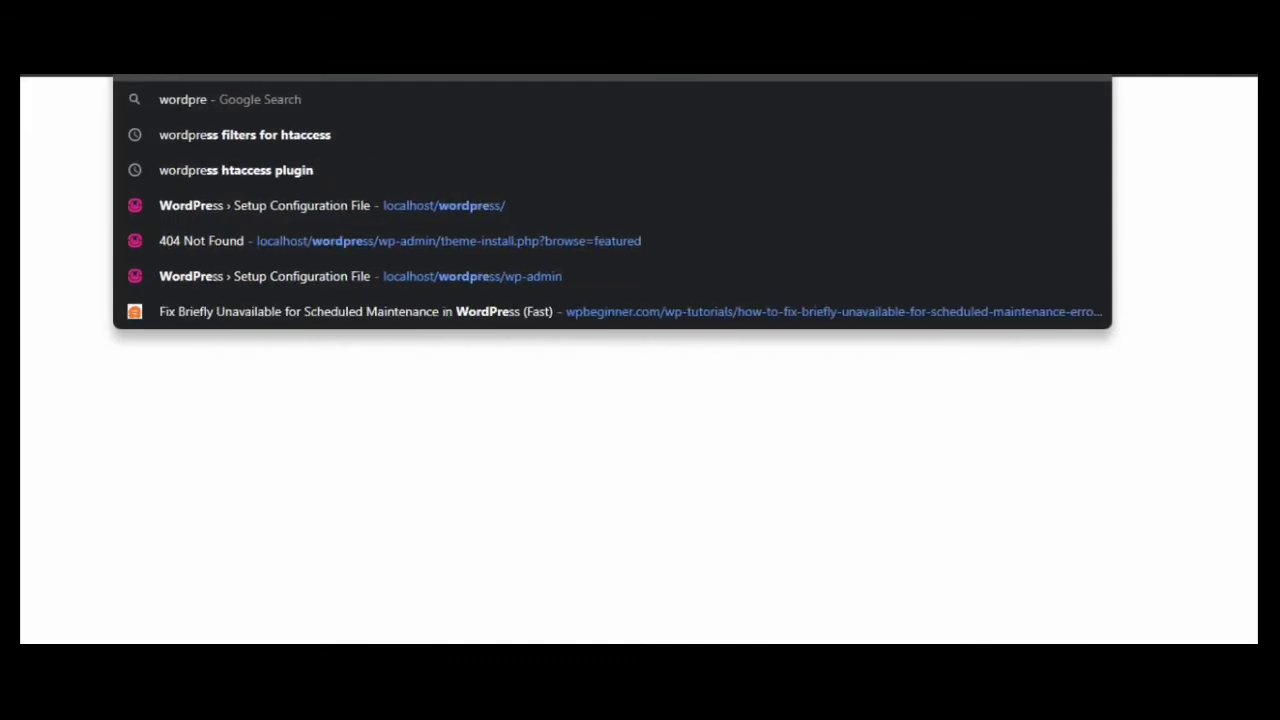
{"action": "type", "text": "ss.org"}
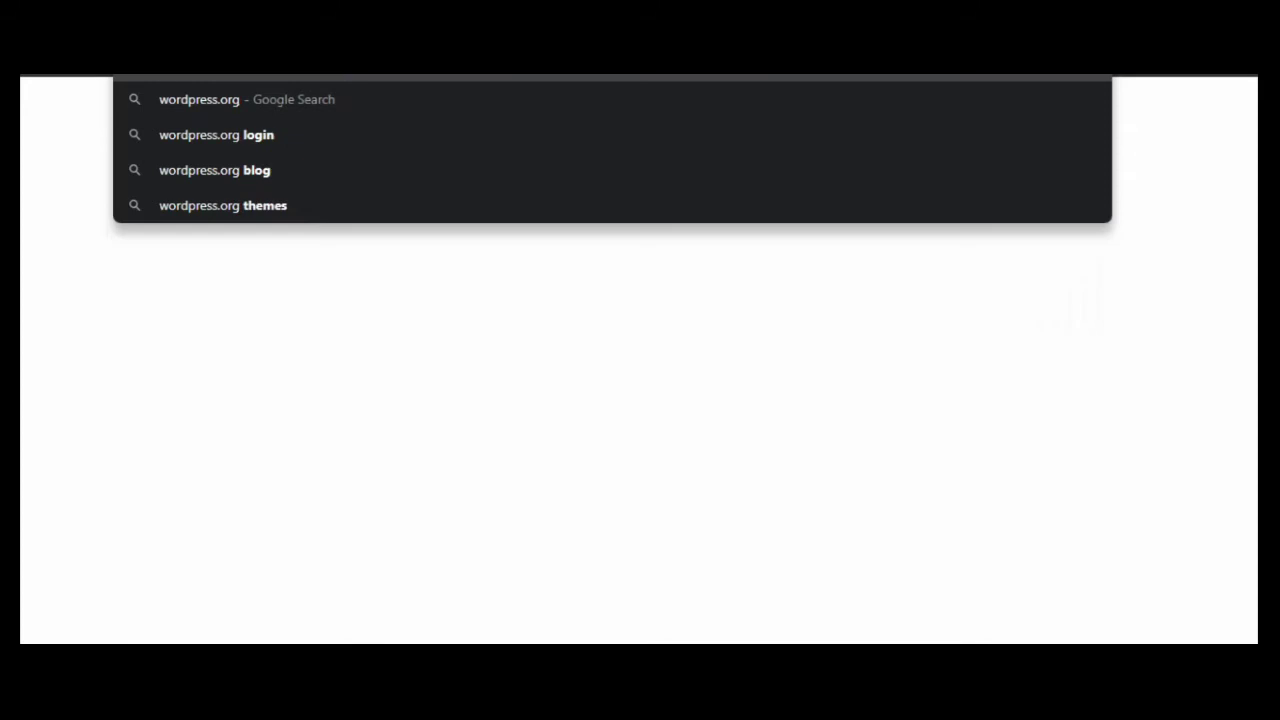
{"action": "key", "text": "Return"}
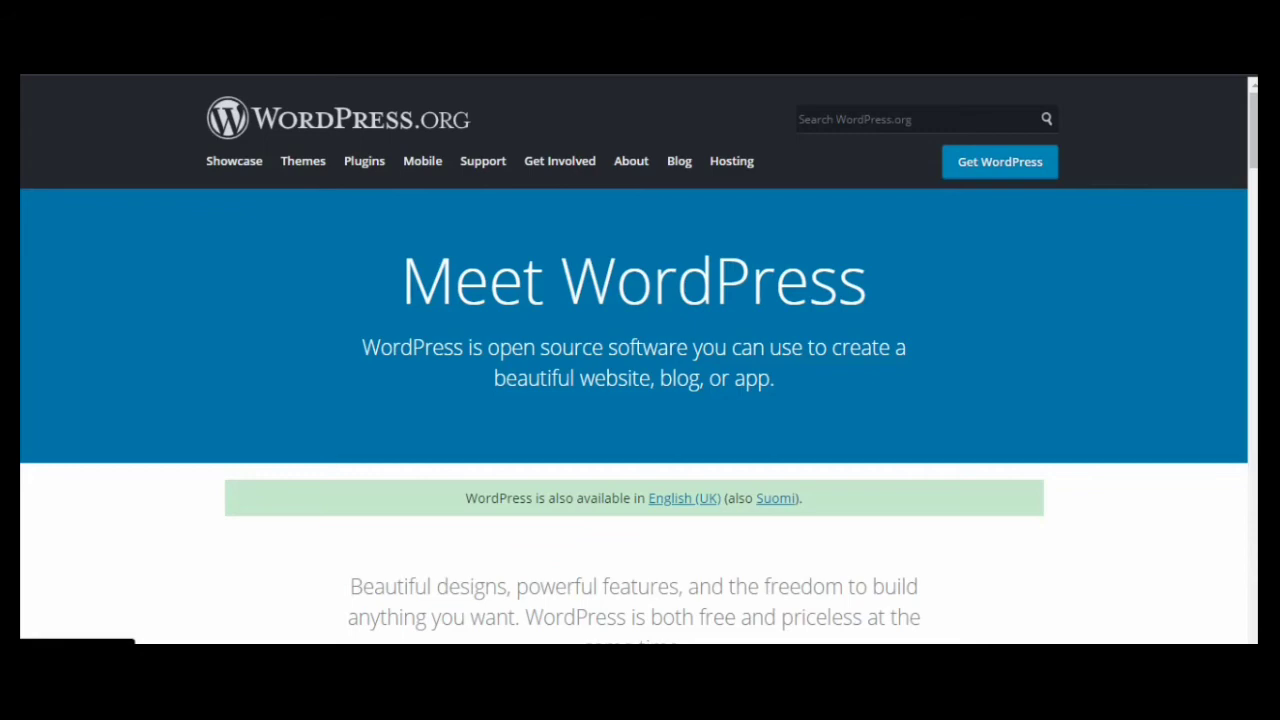
{"action": "scroll", "coordinate": [639, 354], "scroll_direction": "down", "scroll_amount": 6}
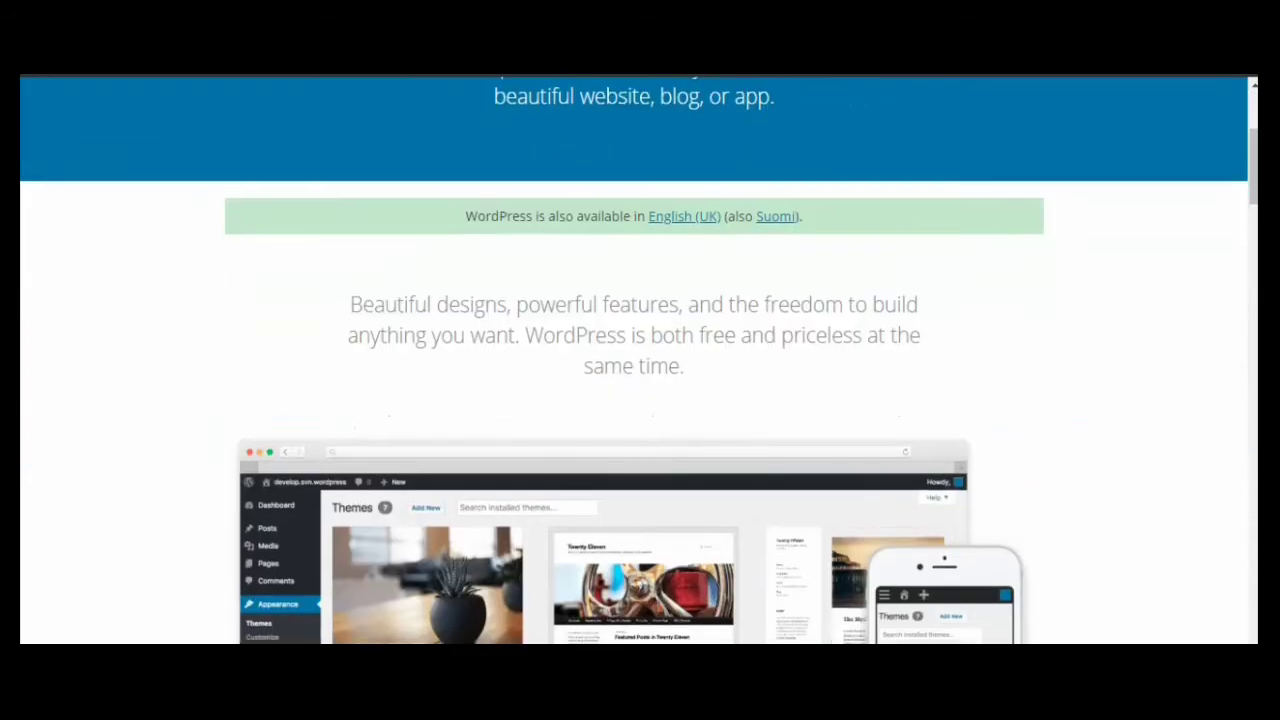
{"action": "scroll", "coordinate": [639, 354], "scroll_direction": "down", "scroll_amount": 8}
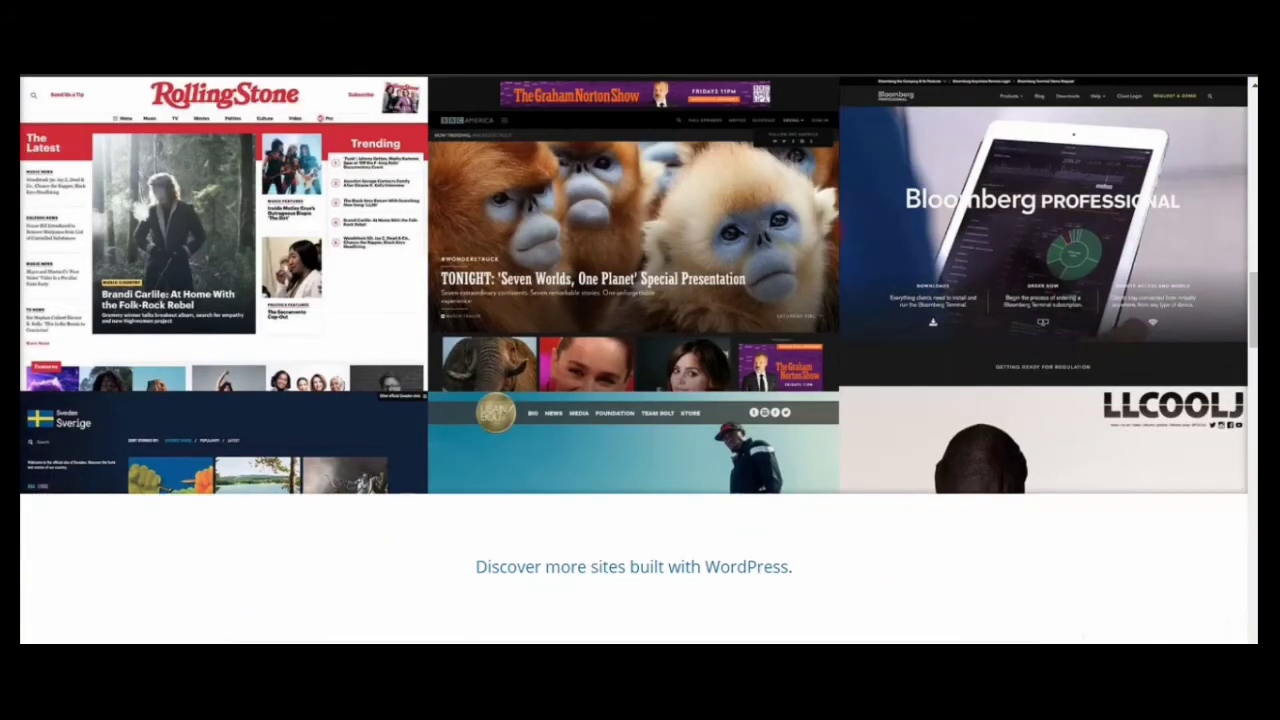
{"action": "scroll", "coordinate": [639, 354], "scroll_direction": "down", "scroll_amount": 9}
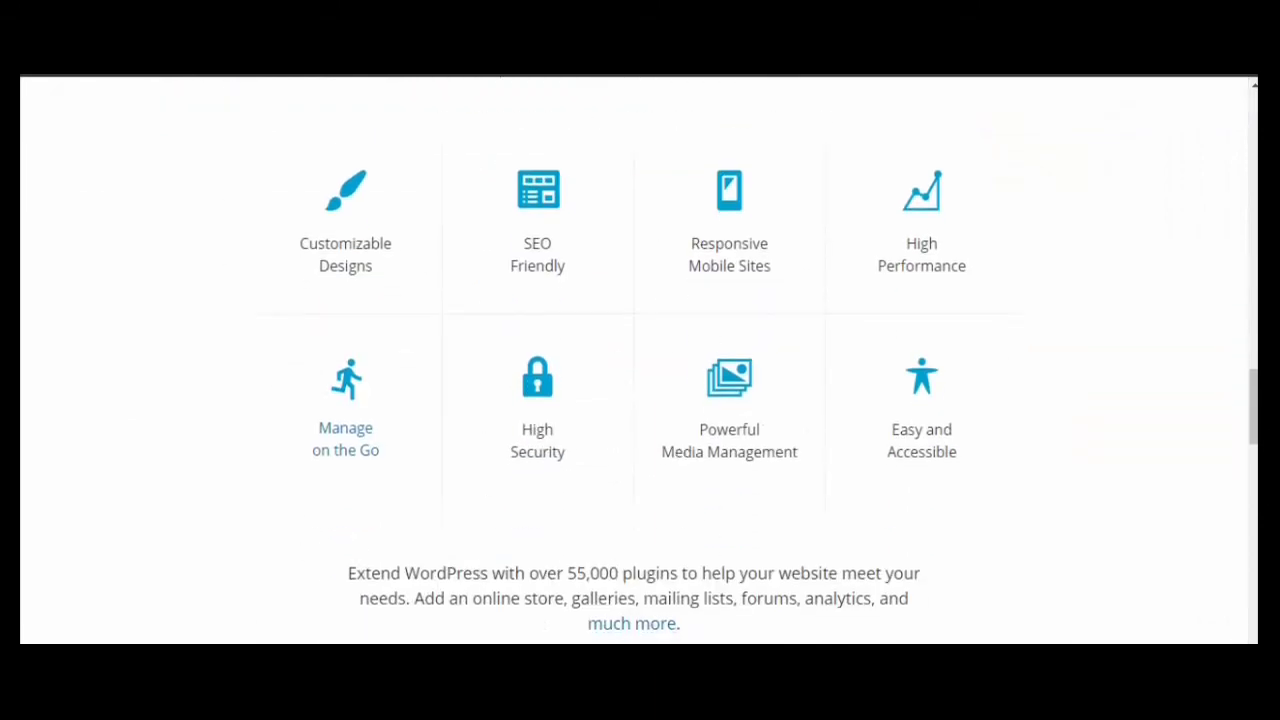
{"action": "scroll", "coordinate": [639, 354], "scroll_direction": "down", "scroll_amount": 5}
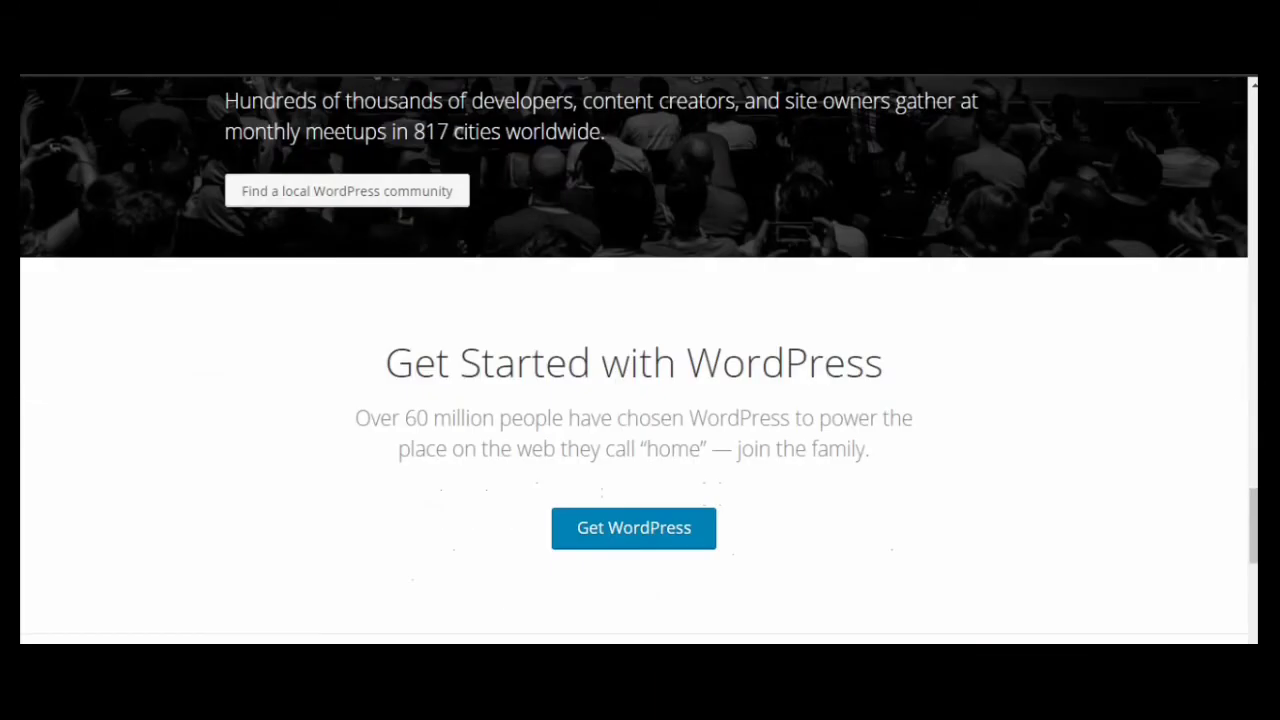
{"action": "scroll", "coordinate": [639, 354], "scroll_direction": "down", "scroll_amount": 2}
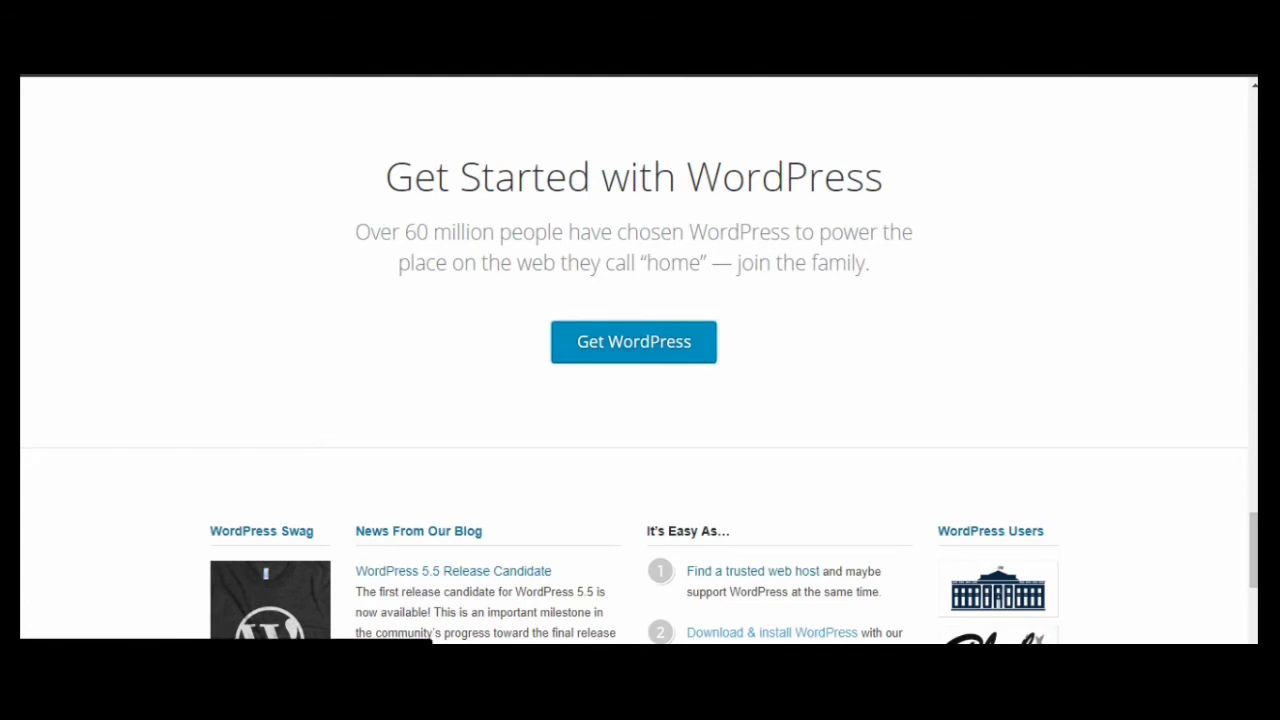
{"action": "left_click", "coordinate": [633, 341]}
{"action": "scroll", "coordinate": [633, 341], "scroll_direction": "down", "scroll_amount": 5}
{"action": "scroll", "coordinate": [633, 341], "scroll_direction": "up", "scroll_amount": 1}
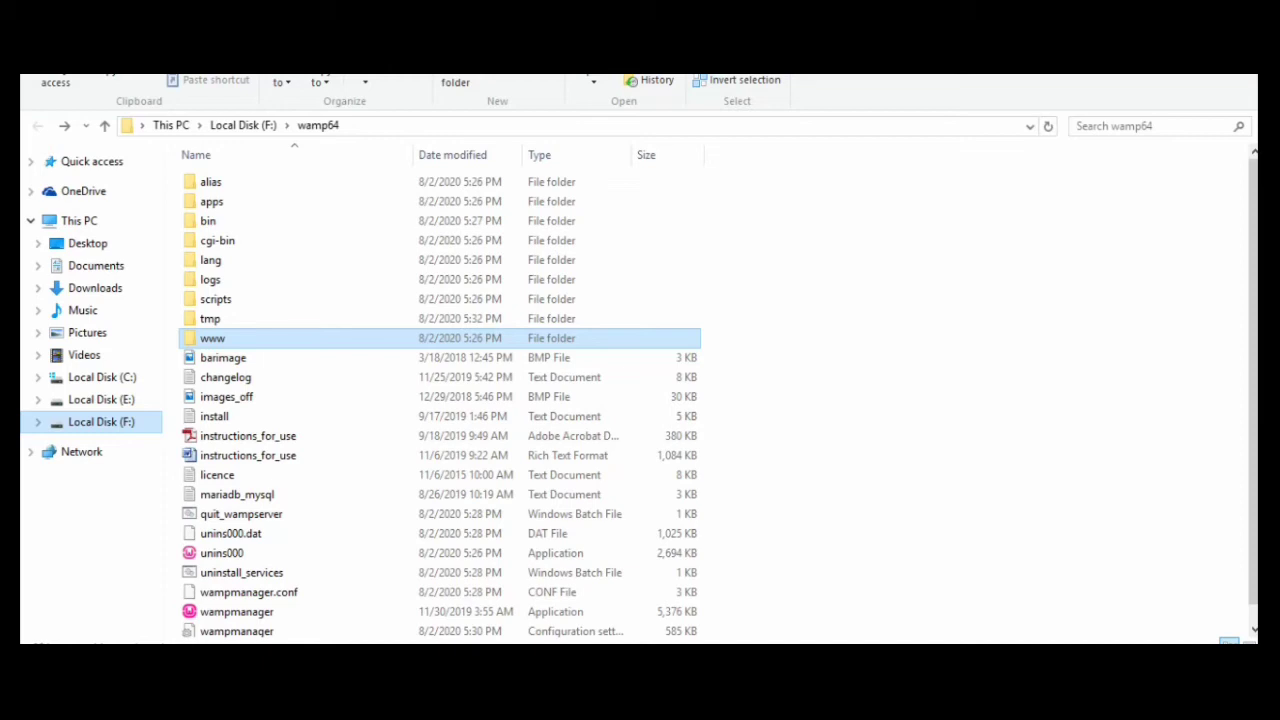
Copy everything inside F:\website\wordpress, then return to F: and open the wamp64 folder
{"action": "left_click", "coordinate": [243, 125]}
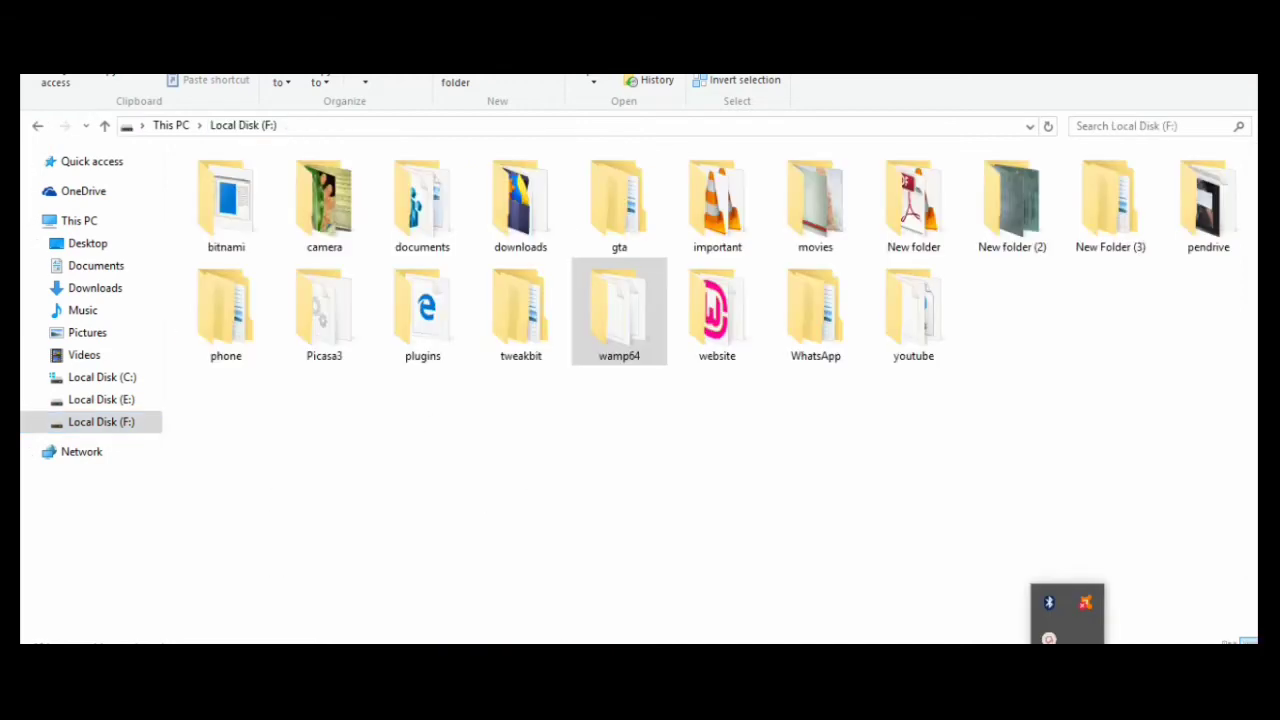
{"action": "double_click", "coordinate": [717, 310]}
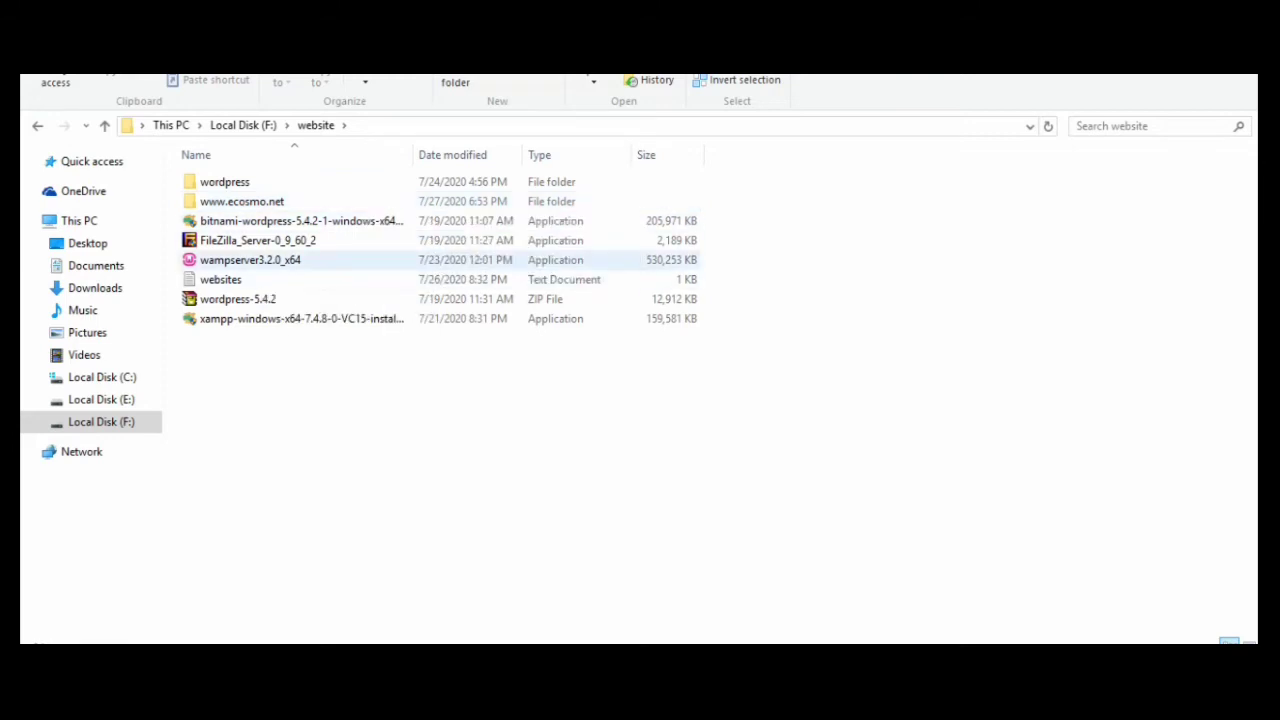
{"action": "double_click", "coordinate": [224, 182]}
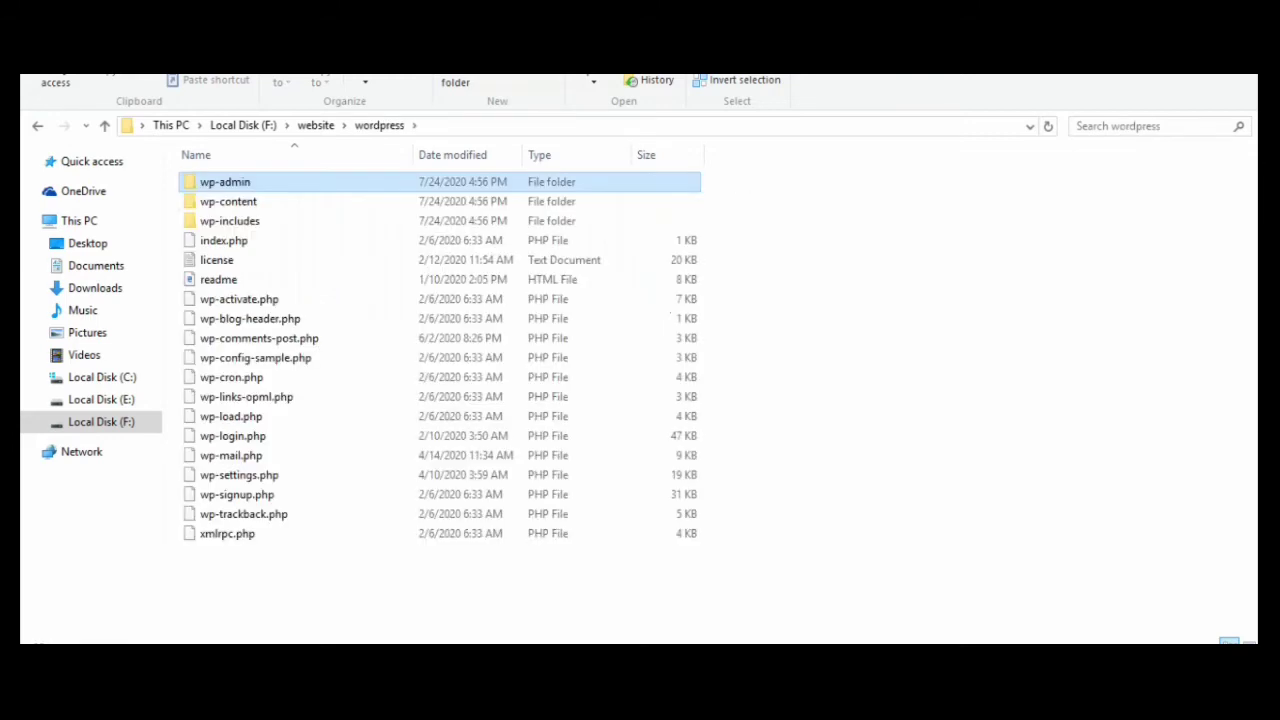
{"action": "key", "text": "alt+Left"}
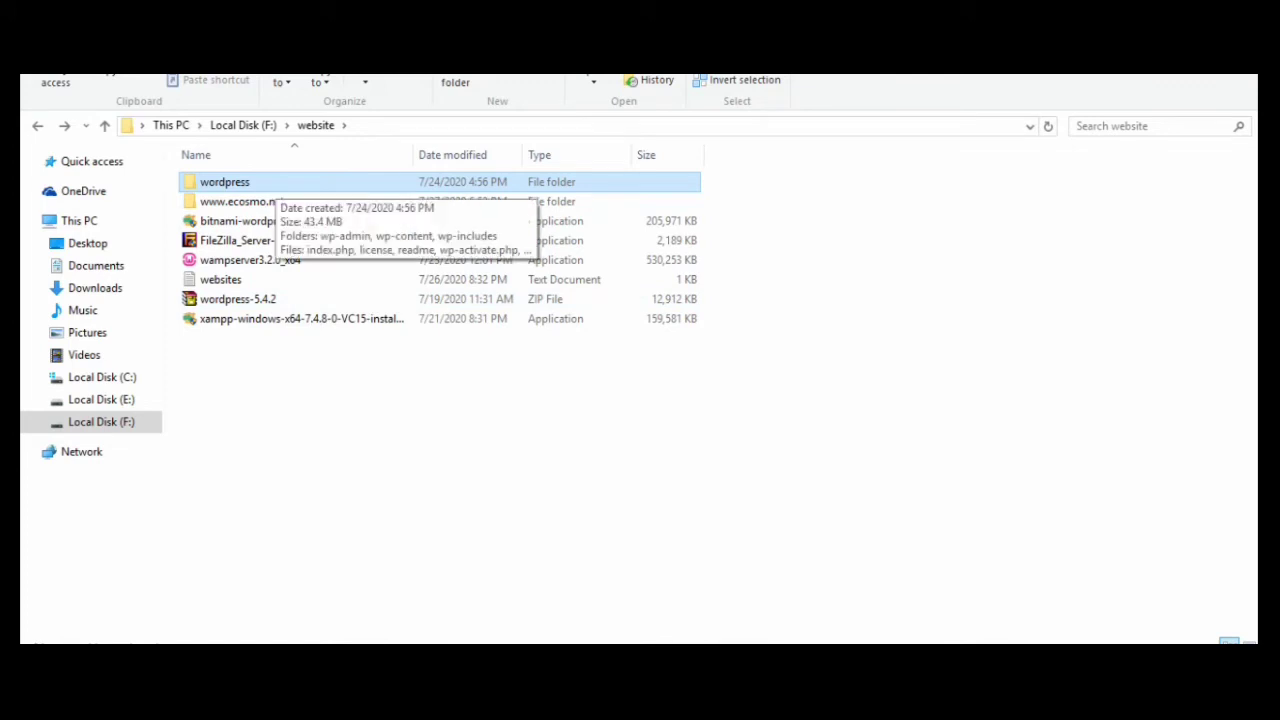
{"action": "double_click", "coordinate": [274, 183]}
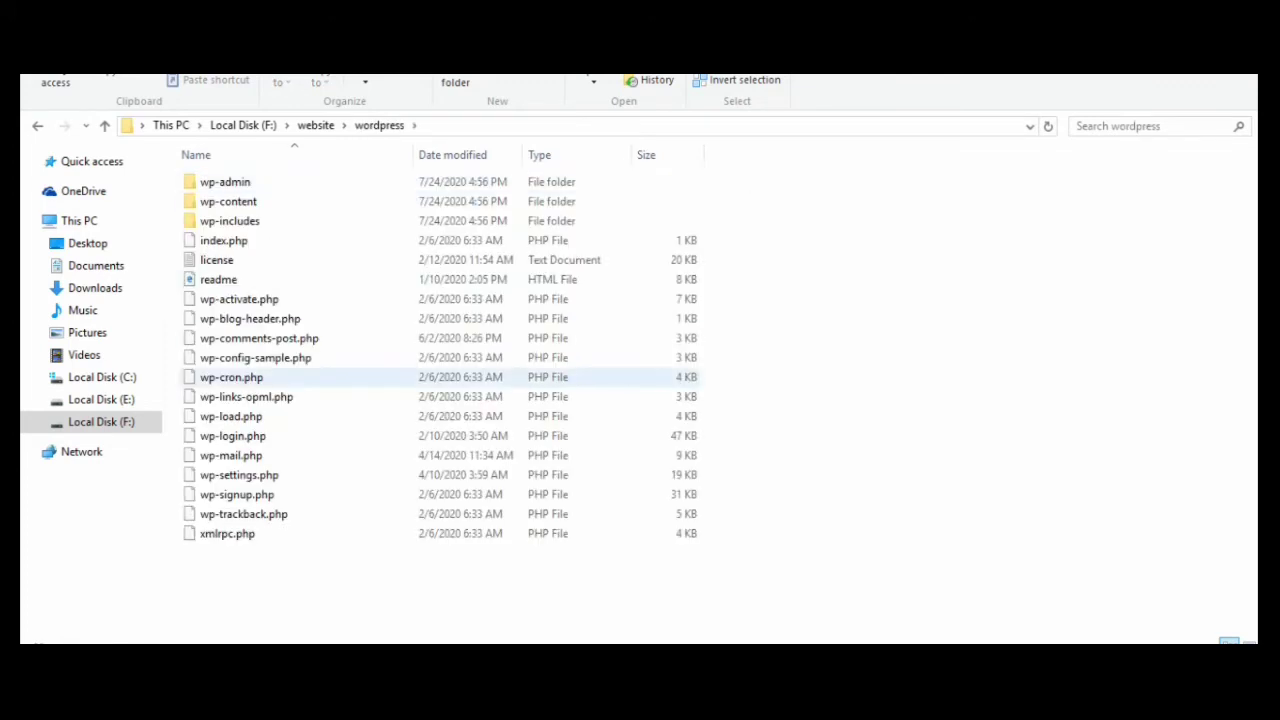
{"action": "key", "text": "ctrl+a"}
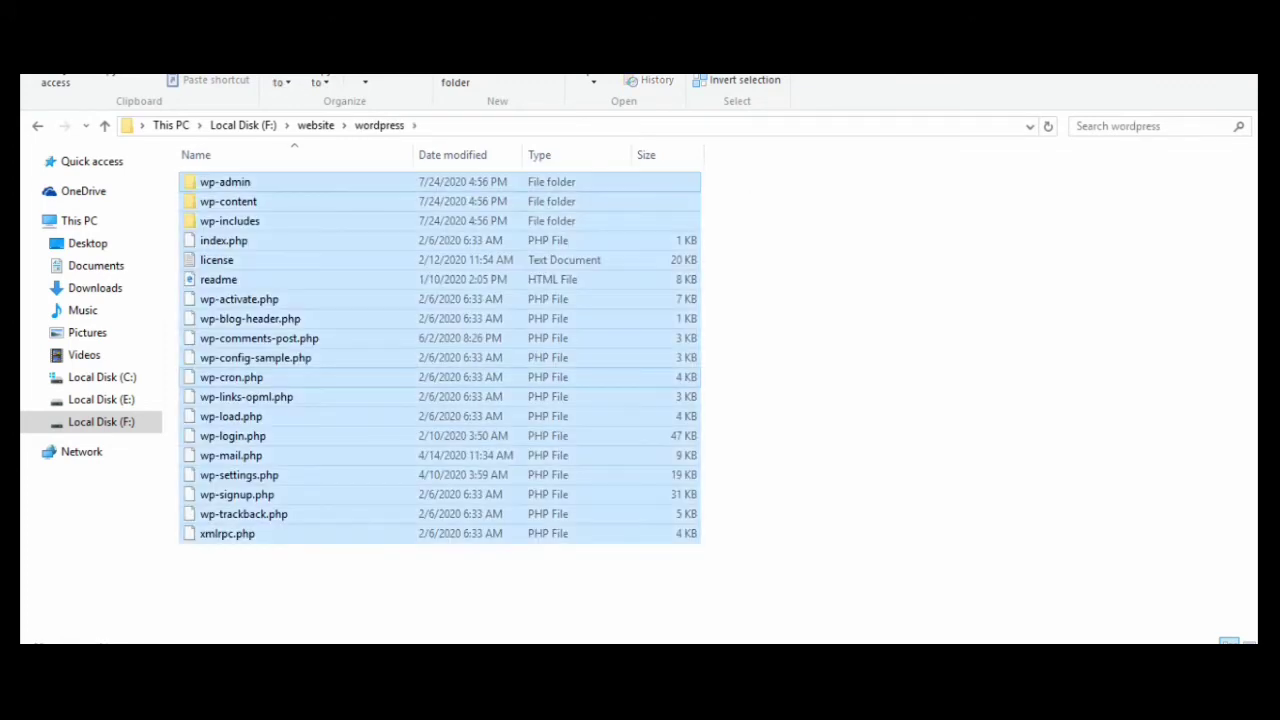
{"action": "key", "text": "ctrl+c"}
{"action": "left_click", "coordinate": [100, 421]}
{"action": "double_click", "coordinate": [620, 300]}
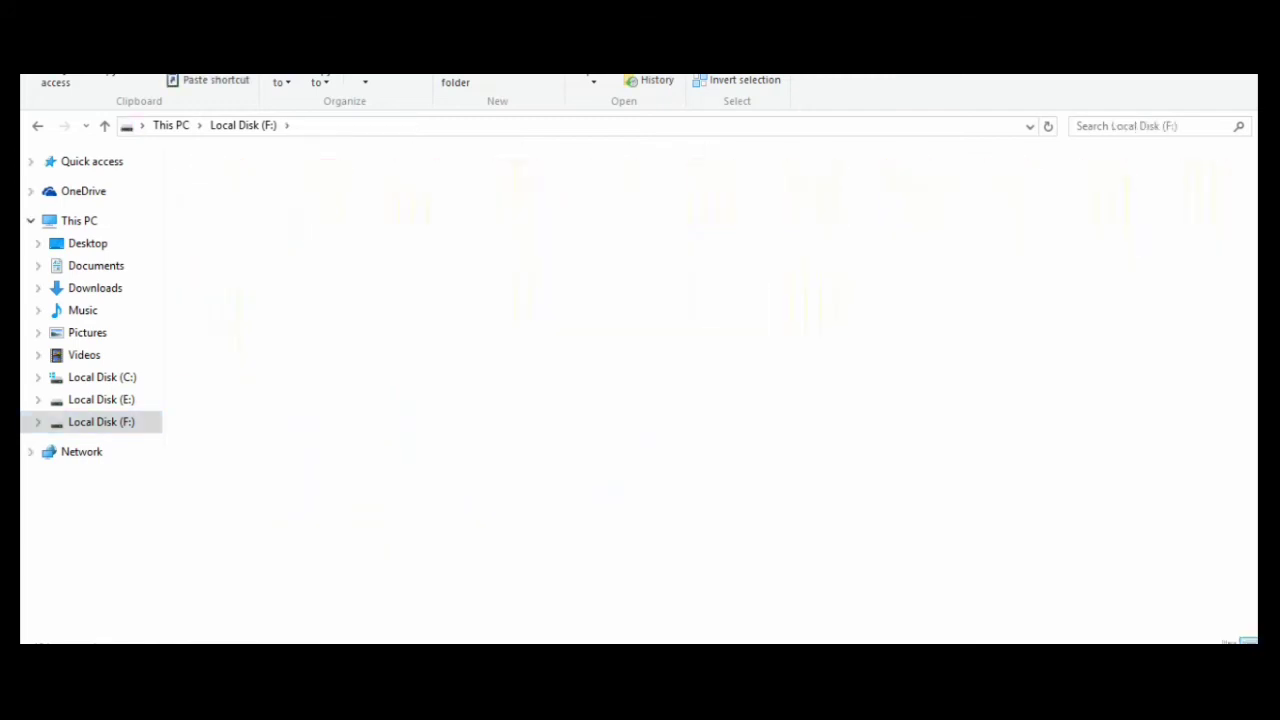
Create a new folder named ecosmo inside wamp64\www and open it
{"action": "double_click", "coordinate": [450, 338]}
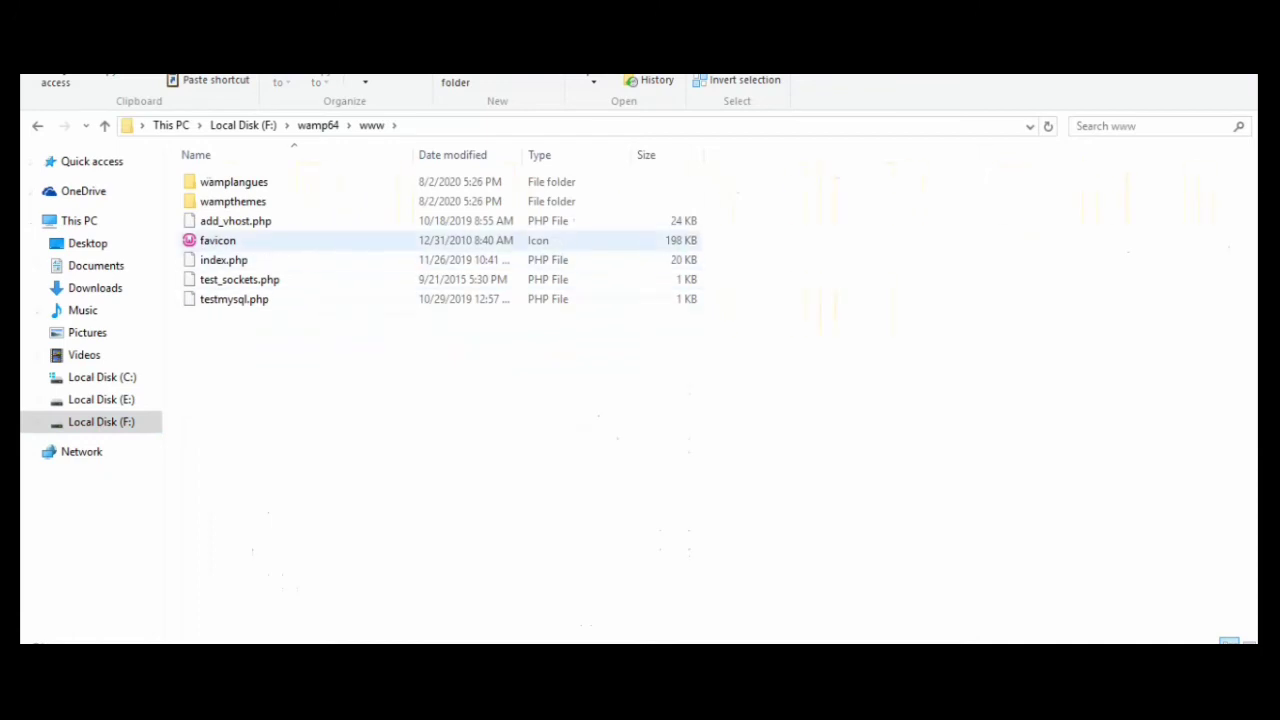
{"action": "right_click", "coordinate": [304, 378]}
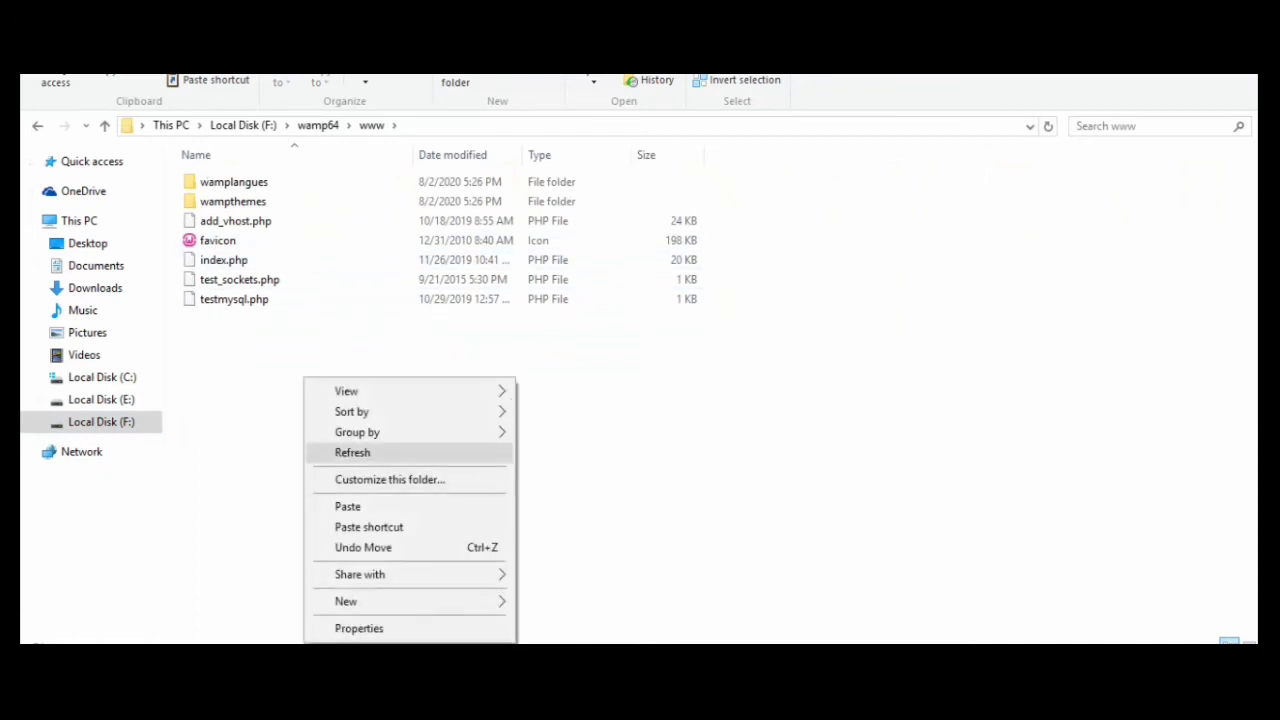
{"action": "mouse_move", "coordinate": [345, 601]}
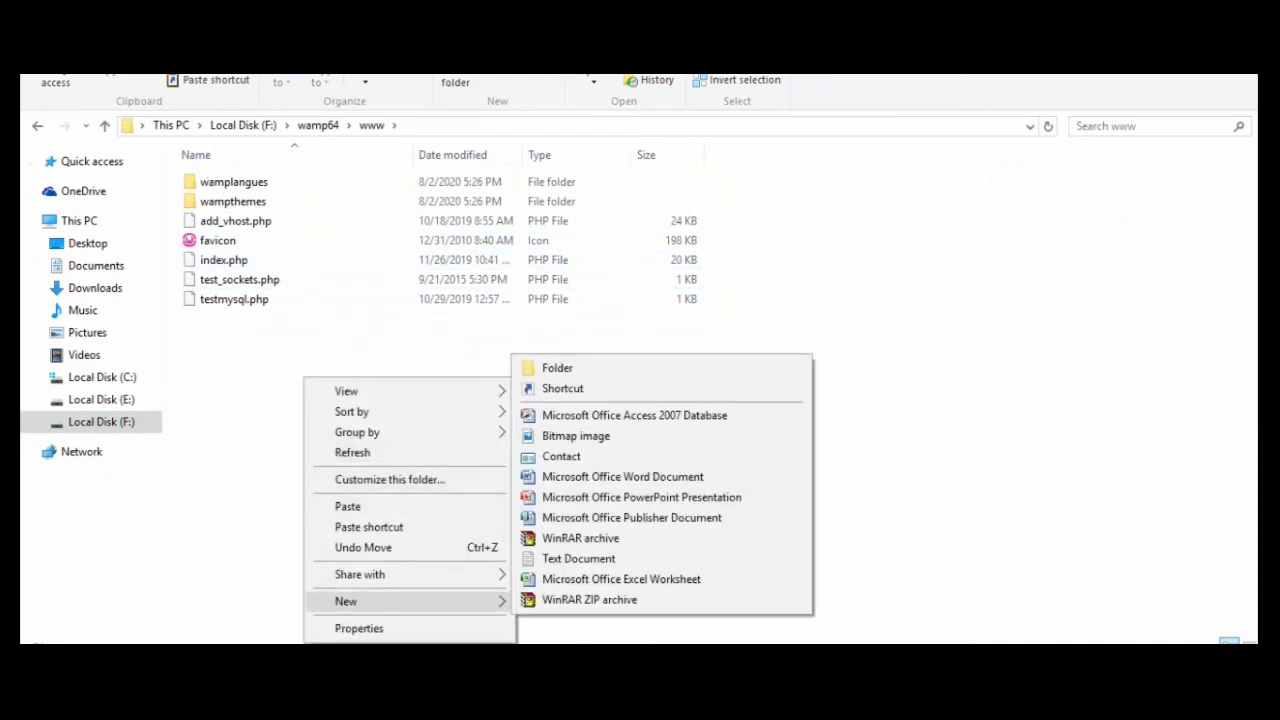
{"action": "left_click", "coordinate": [557, 368]}
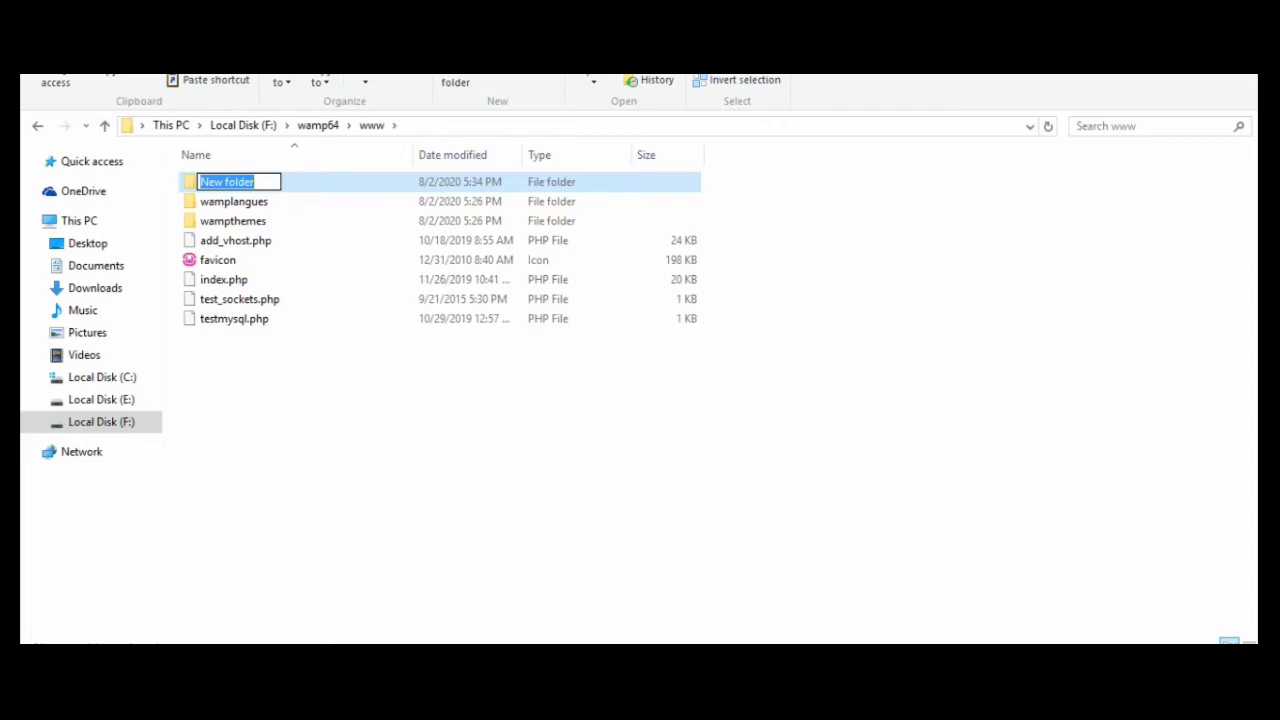
{"action": "type", "text": "eco"}
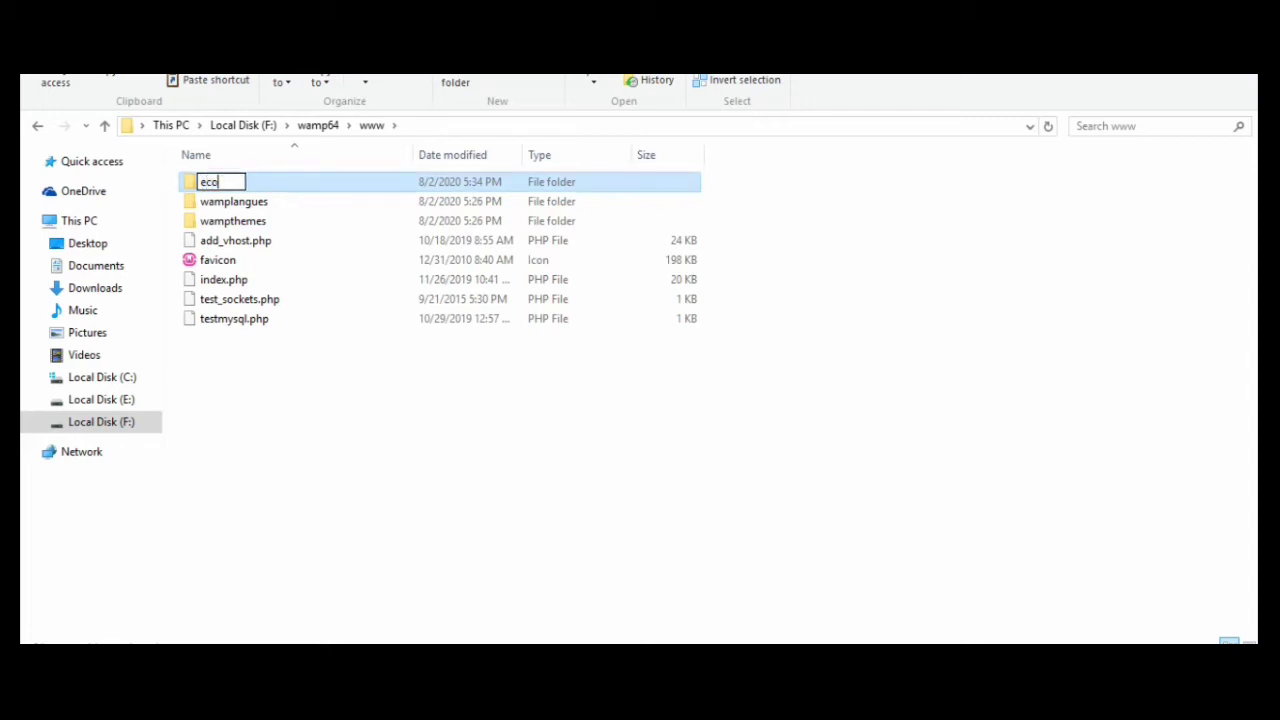
{"action": "type", "text": "smo"}
{"action": "key", "text": "Return"}
{"action": "key", "text": "Return"}
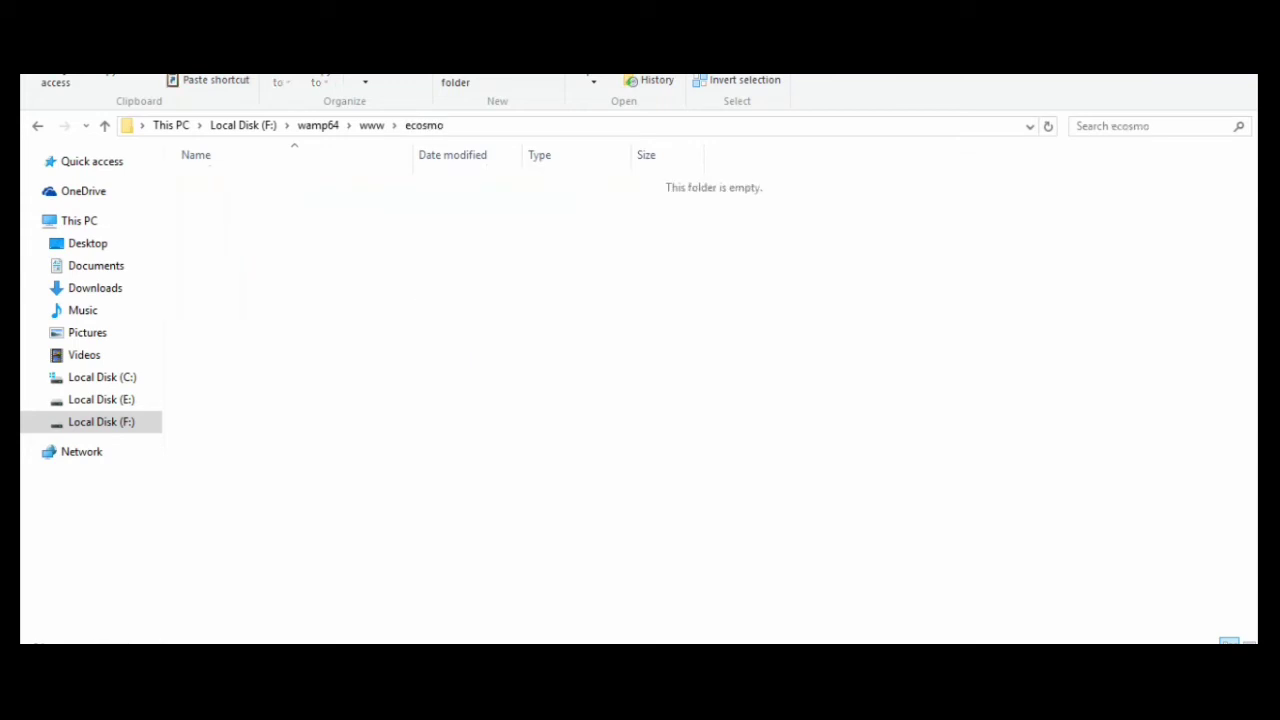
Paste the copied WordPress files into ecosmo and refresh the folder listing
{"action": "right_click", "coordinate": [380, 286]}
{"action": "left_click", "coordinate": [420, 414]}
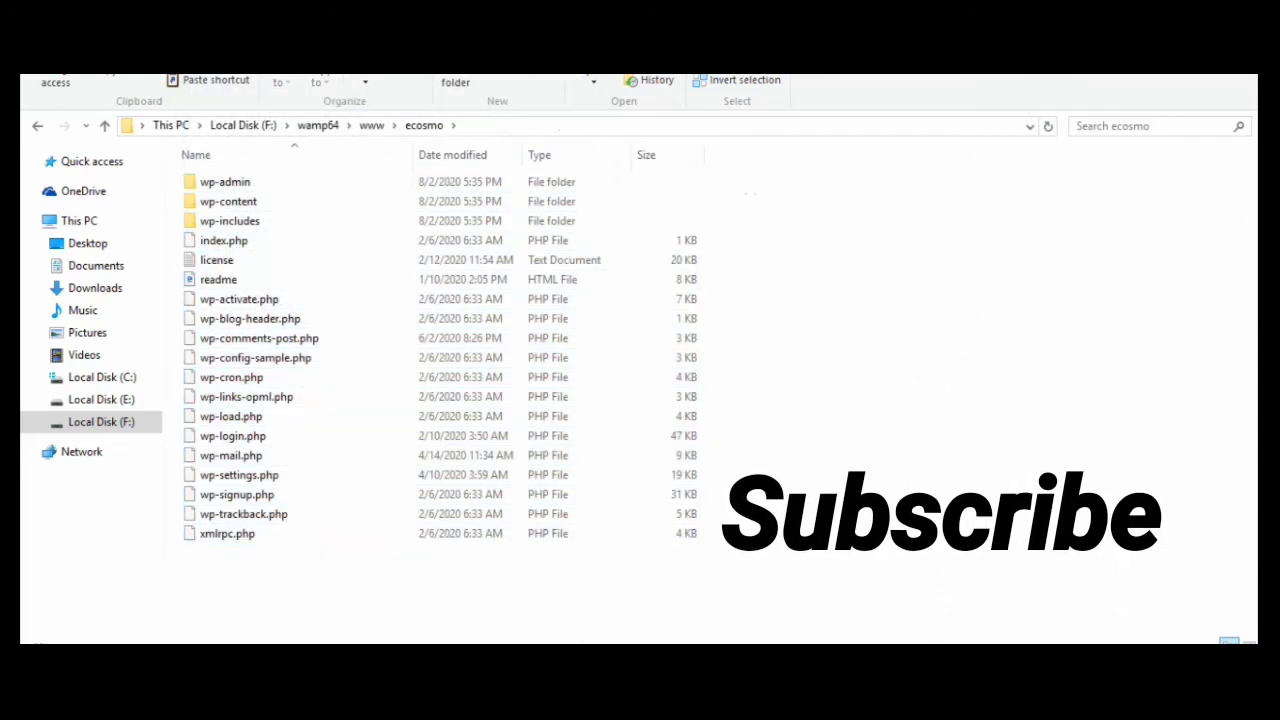
{"action": "right_click", "coordinate": [903, 384]}
{"action": "left_click", "coordinate": [950, 459]}
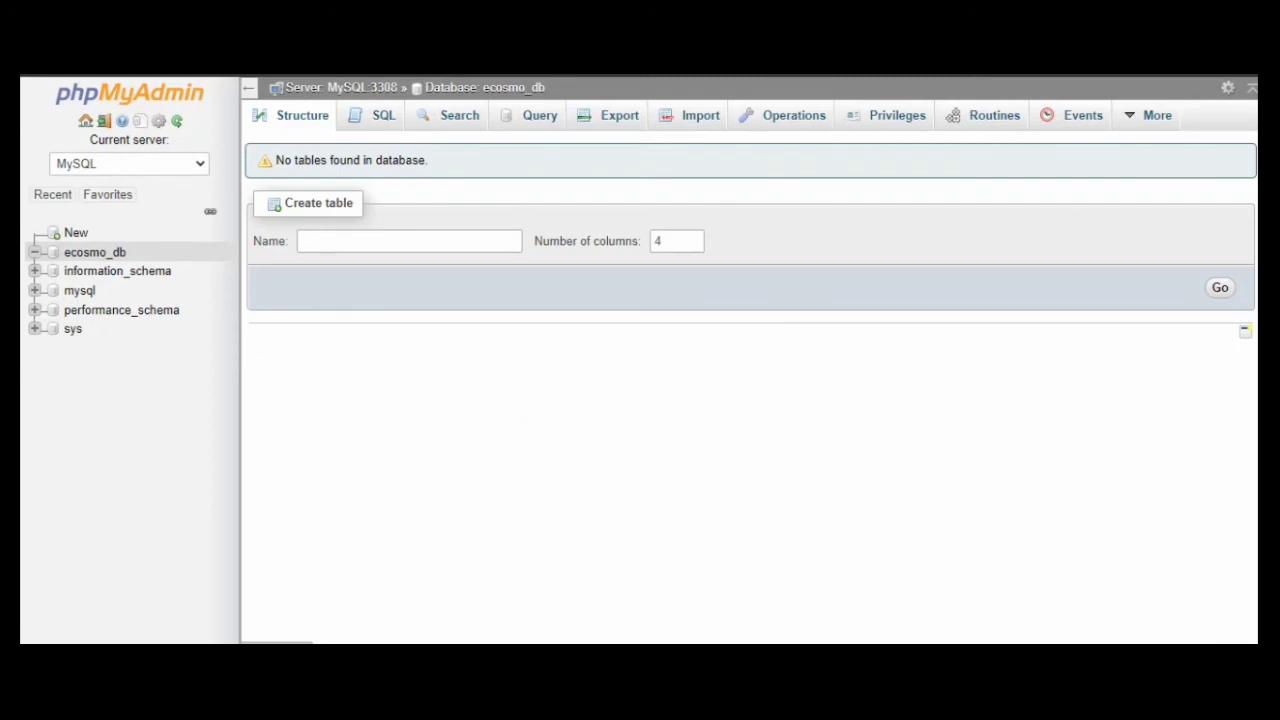
Type localhost/ecosmo in the table name field and cut it to the clipboard
{"action": "left_click", "coordinate": [408, 241]}
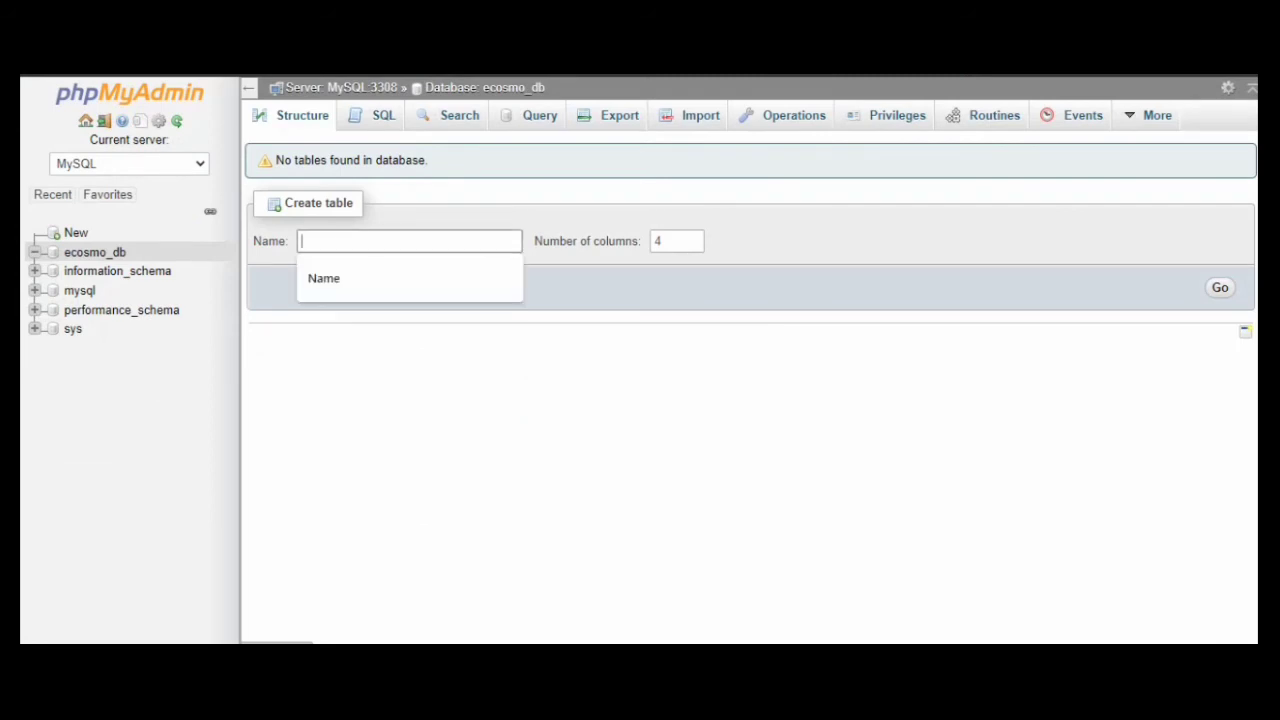
{"action": "type", "text": "loc"}
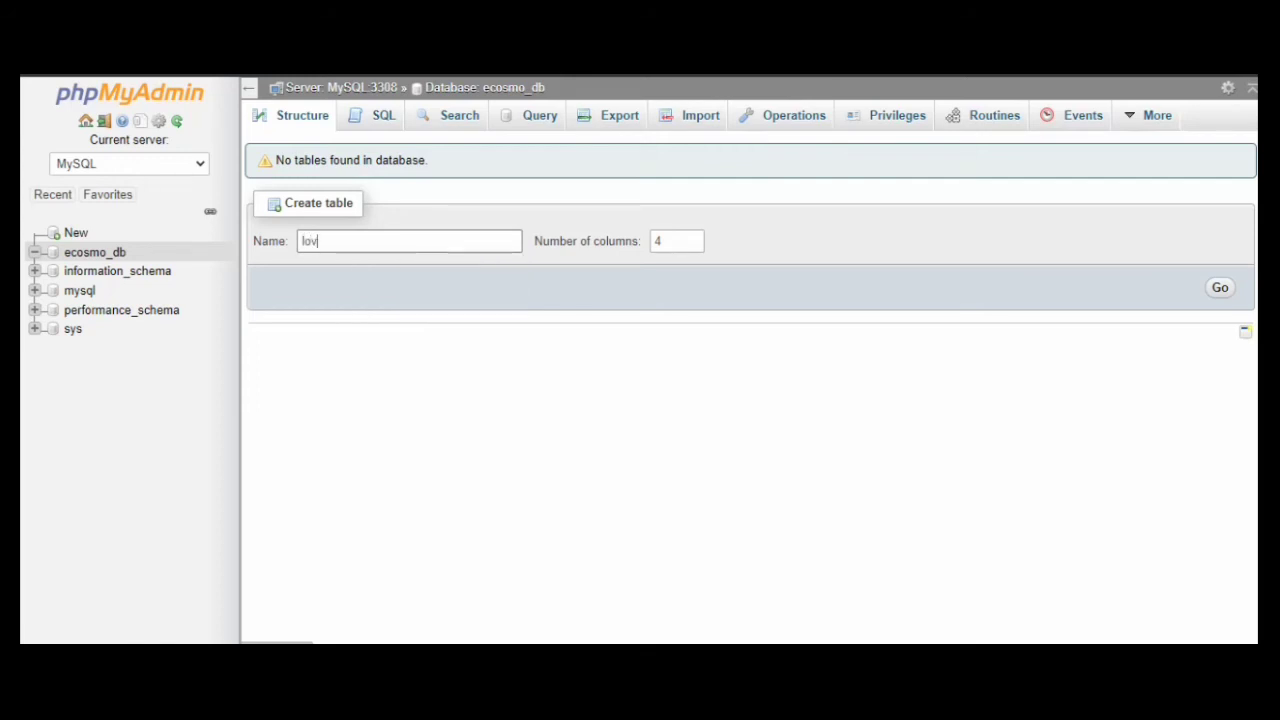
{"action": "key", "text": "BackSpace"}
{"action": "type", "text": "calhost/ecosmo"}
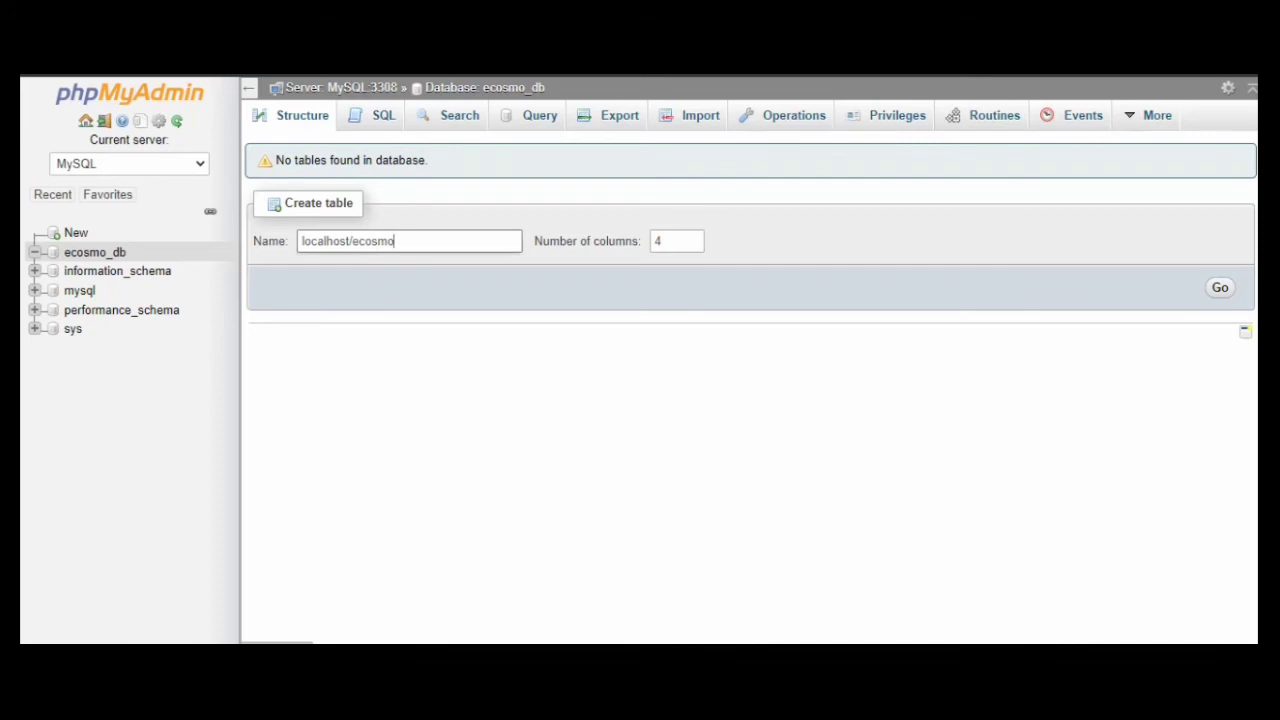
{"action": "left_click_drag", "start_coordinate": [396, 241], "coordinate": [301, 241]}
{"action": "right_click", "coordinate": [411, 243]}
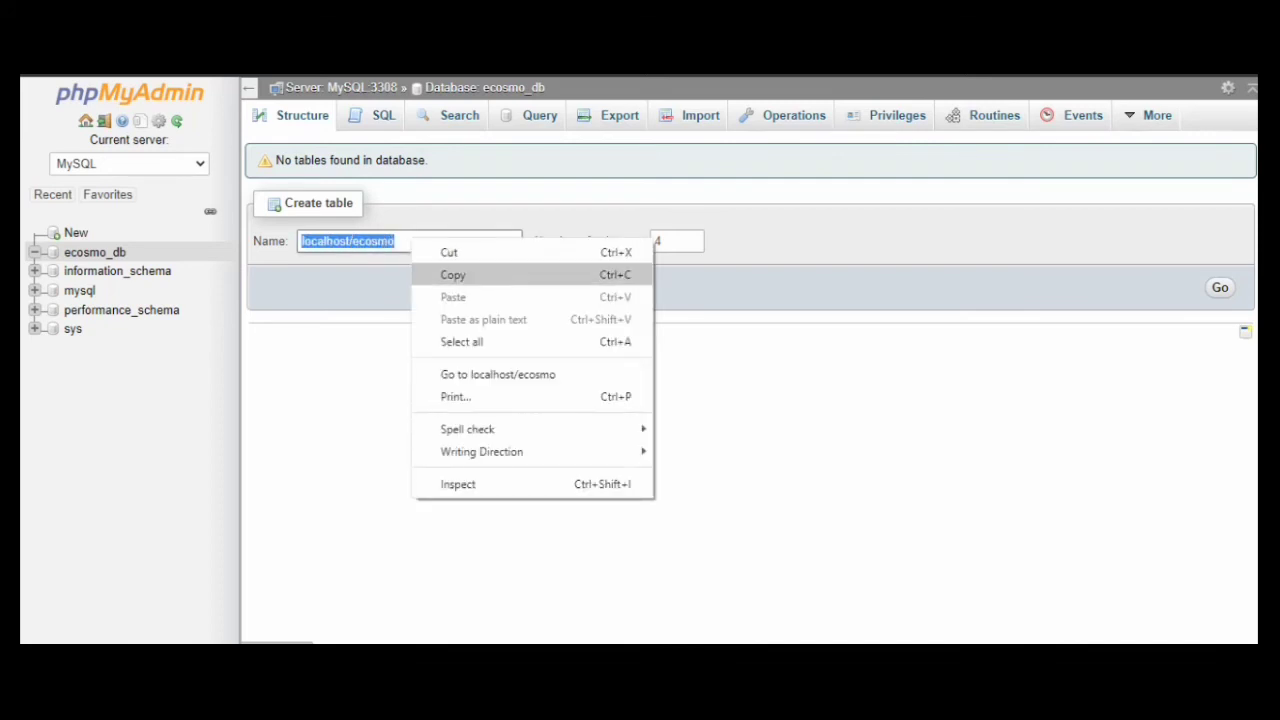
{"action": "left_click", "coordinate": [449, 252]}
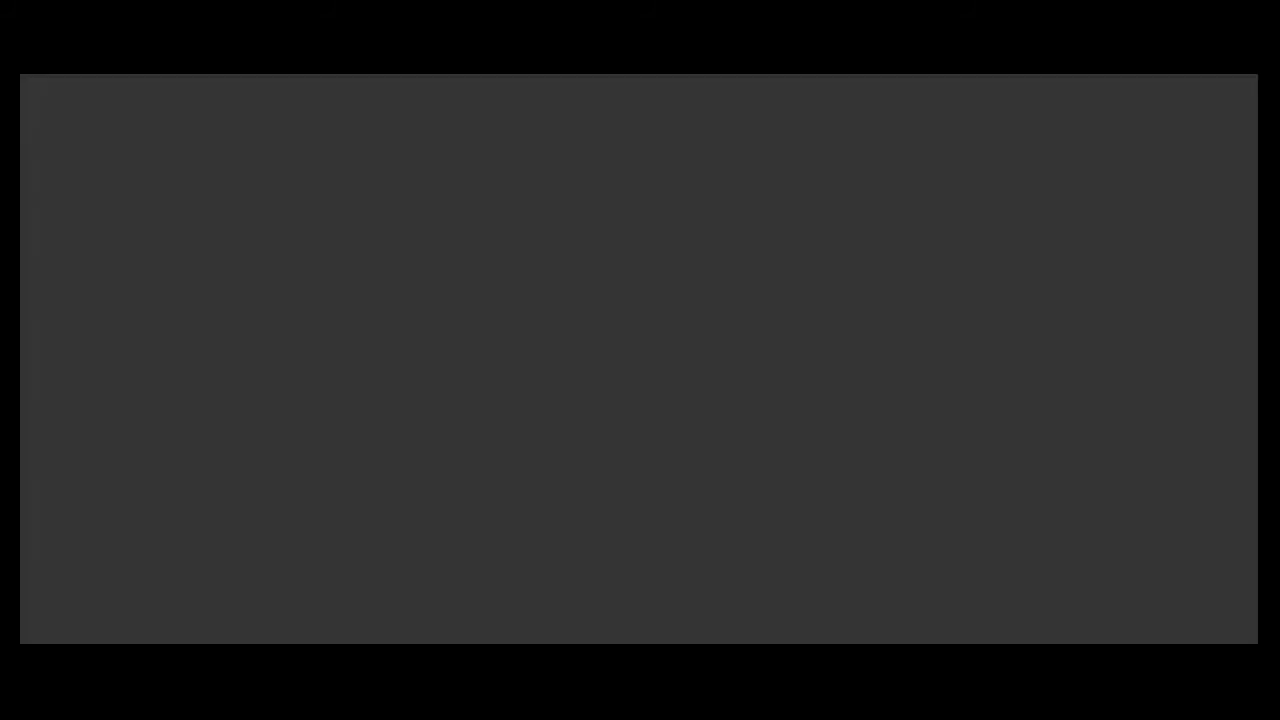
Paste and go to localhost/ecosmo, then continue setup with English (United States)
{"action": "right_click", "coordinate": [336, 32]}
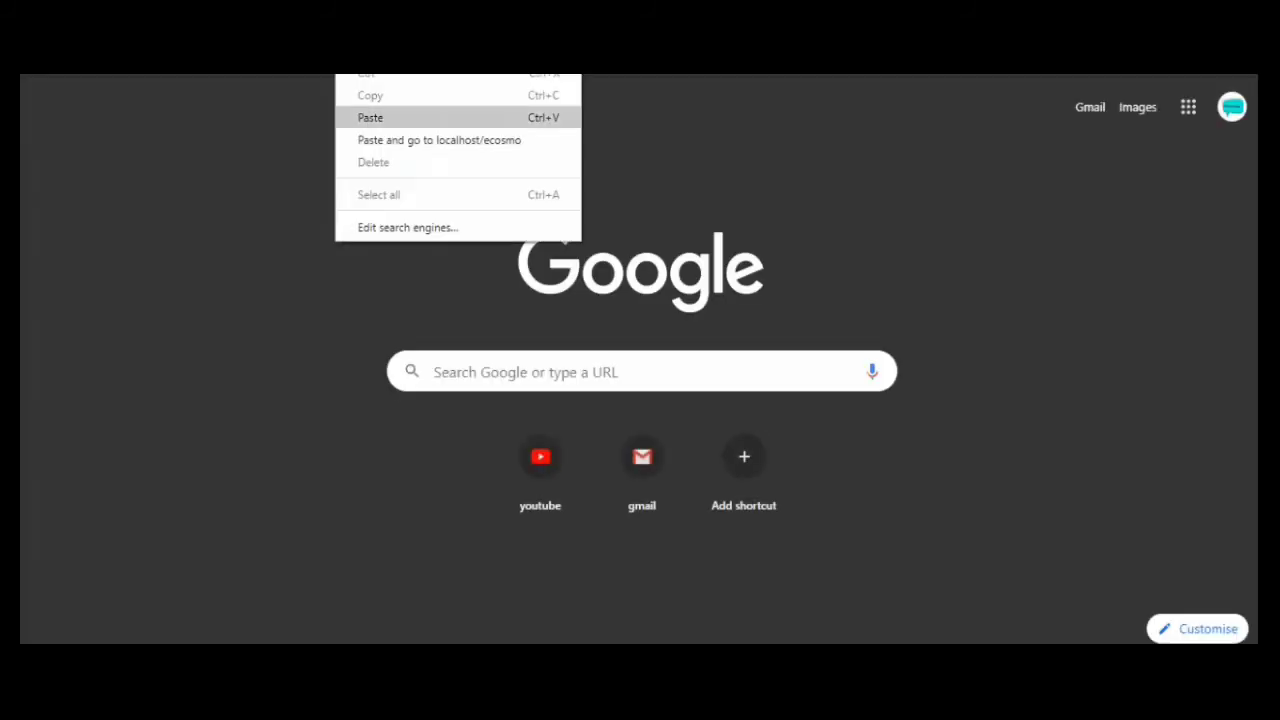
{"action": "left_click", "coordinate": [439, 140]}
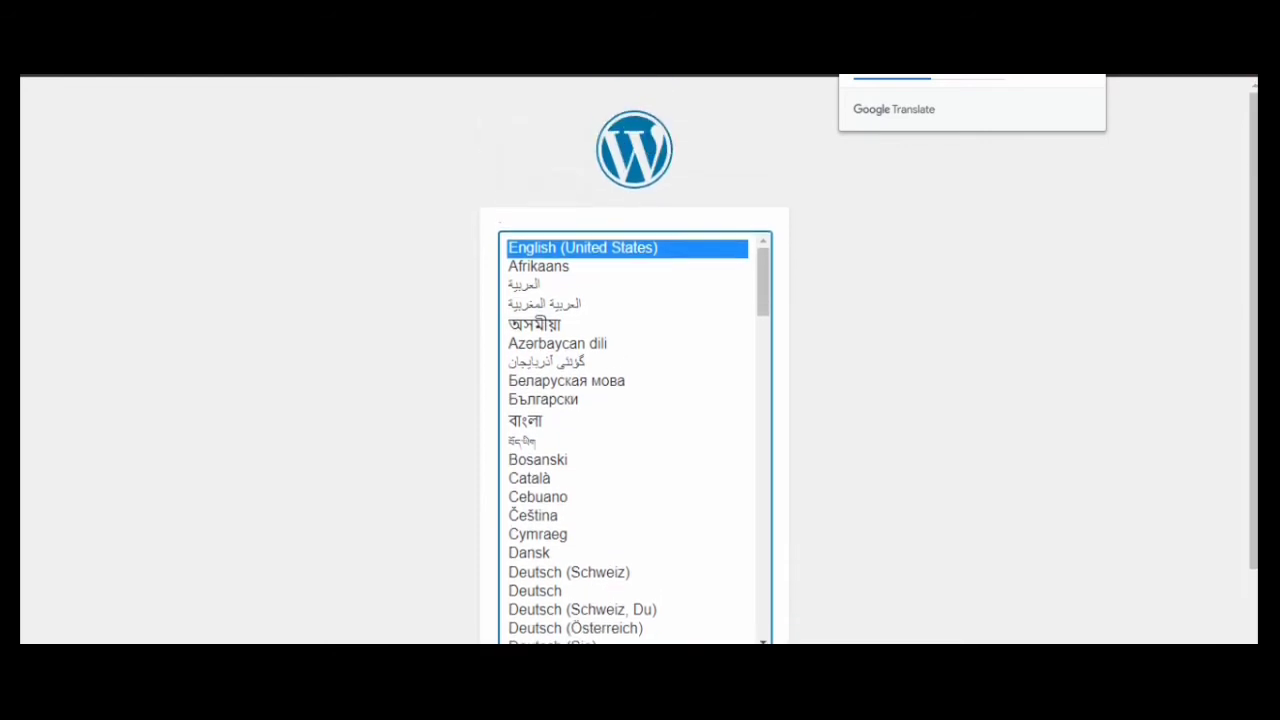
{"action": "scroll", "coordinate": [634, 400], "scroll_direction": "down", "scroll_amount": 1}
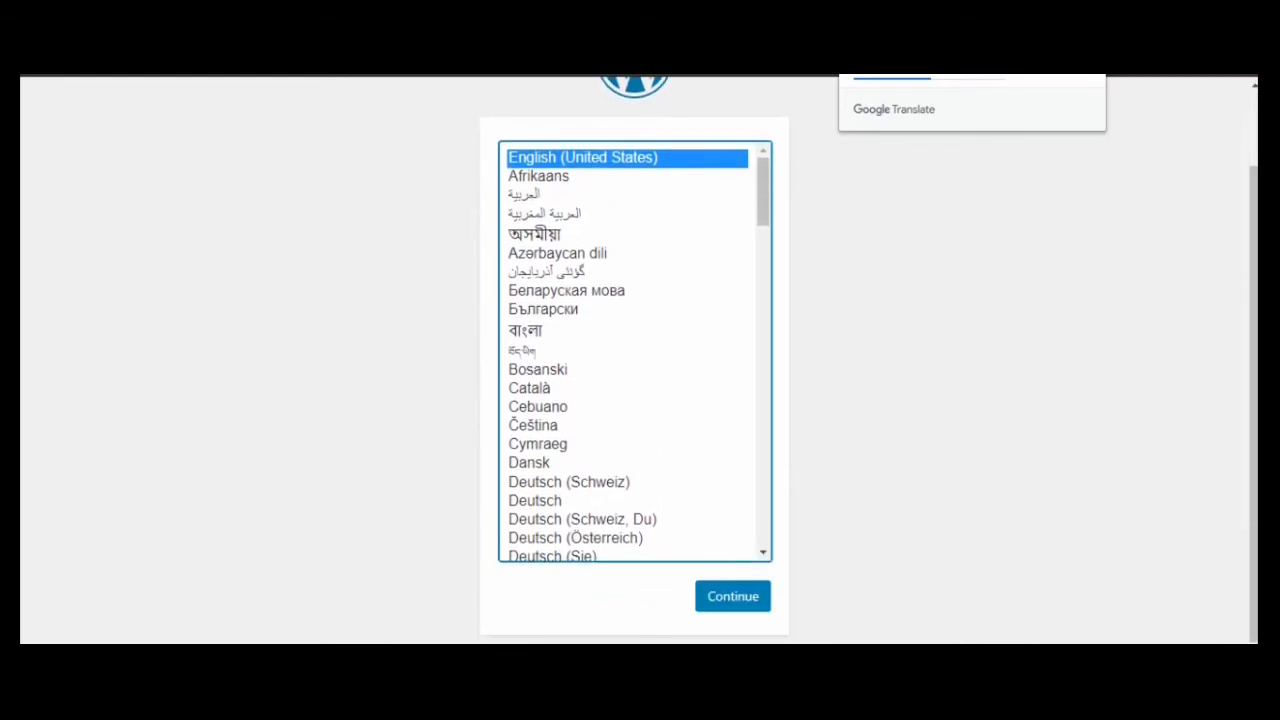
{"action": "key", "text": "Tab"}
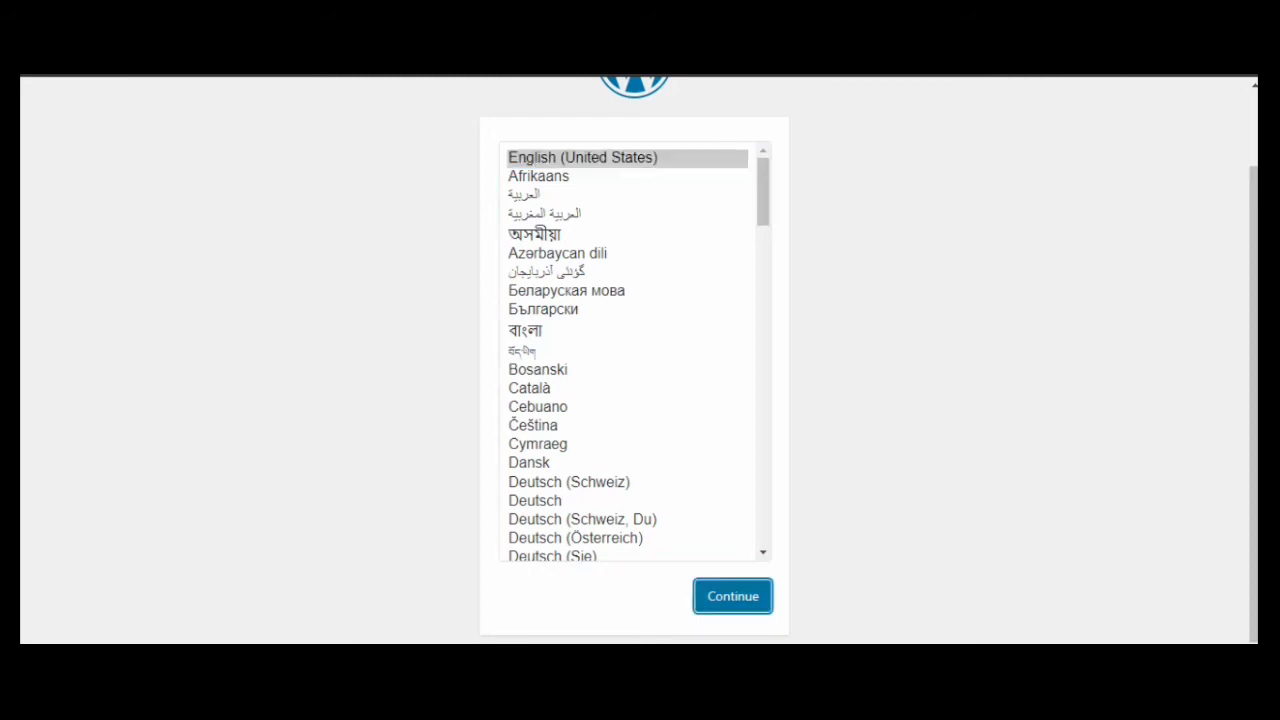
{"action": "key", "text": "Return"}
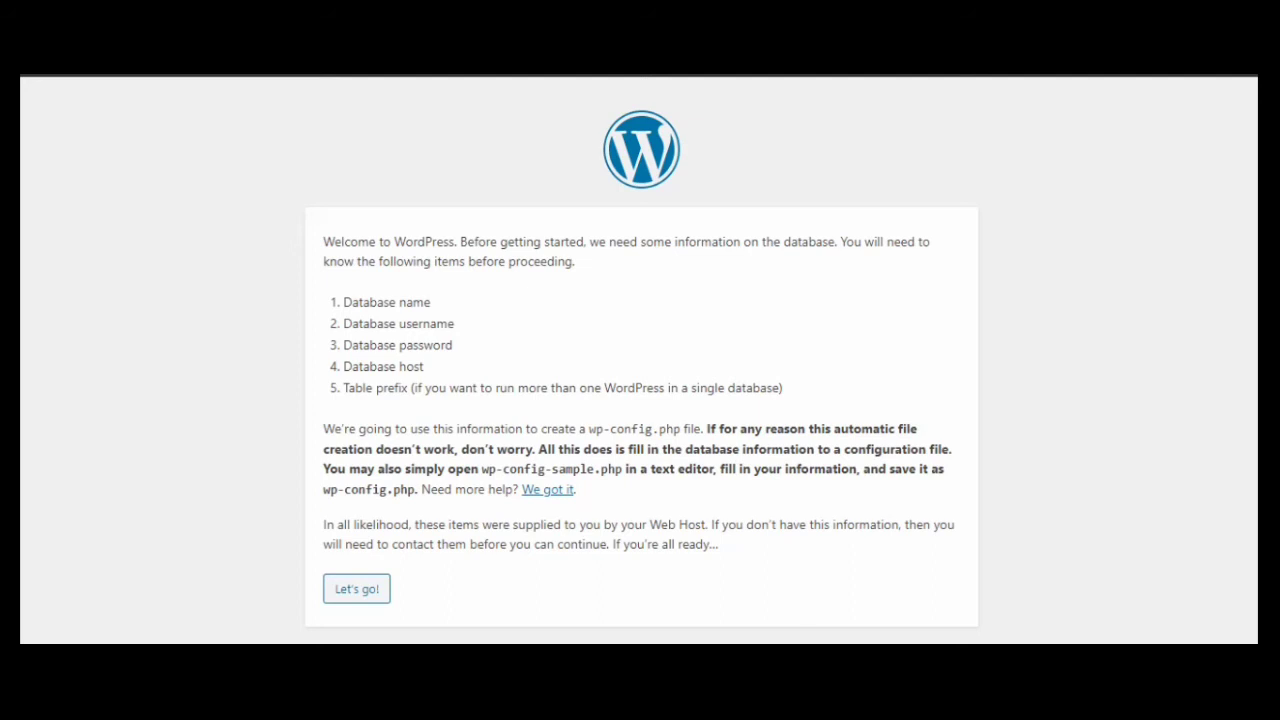
Advance to the WordPress database connection form and select the default database name
{"action": "key", "text": "Return"}
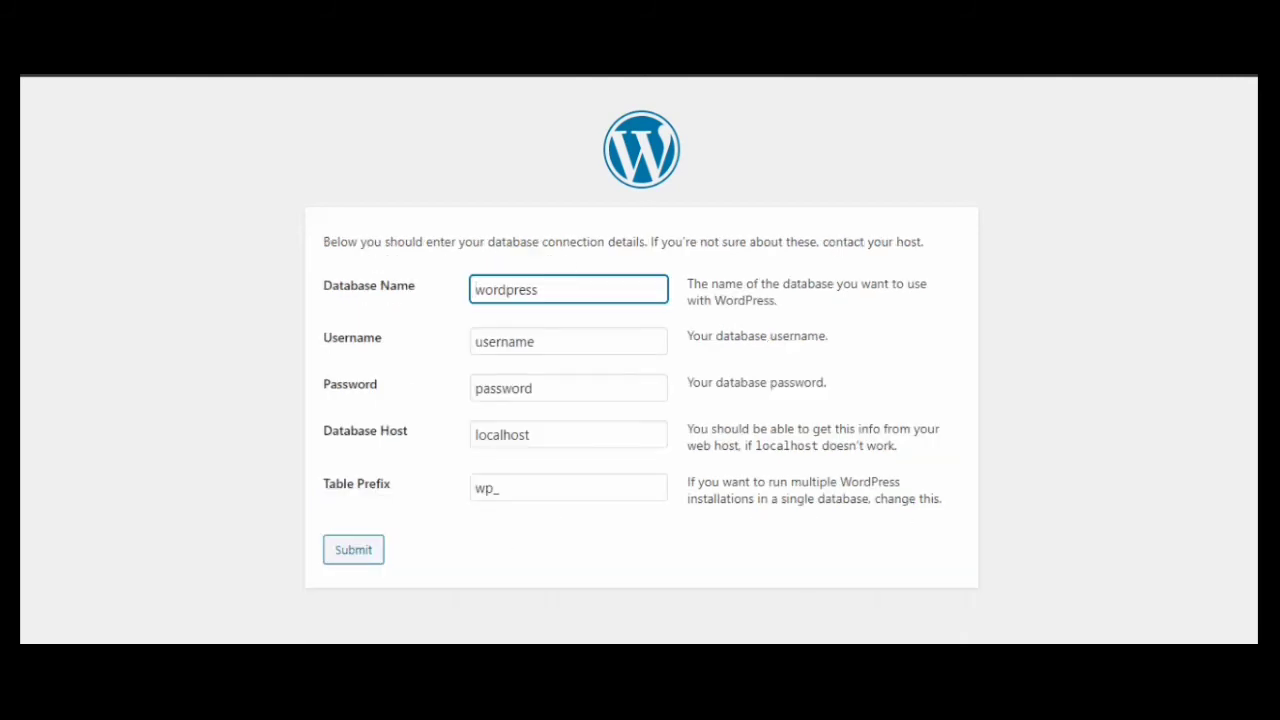
{"action": "key", "text": "End"}
{"action": "key", "text": "shift+Left"}
{"action": "key", "text": "shift+Left"}
{"action": "key", "text": "shift+Left"}
{"action": "key", "text": "shift+Left"}
{"action": "key", "text": "shift+Left"}
{"action": "key", "text": "shift+Left"}
{"action": "key", "text": "shift+Left"}
{"action": "key", "text": "shift+Left"}
{"action": "key", "text": "shift+Left"}
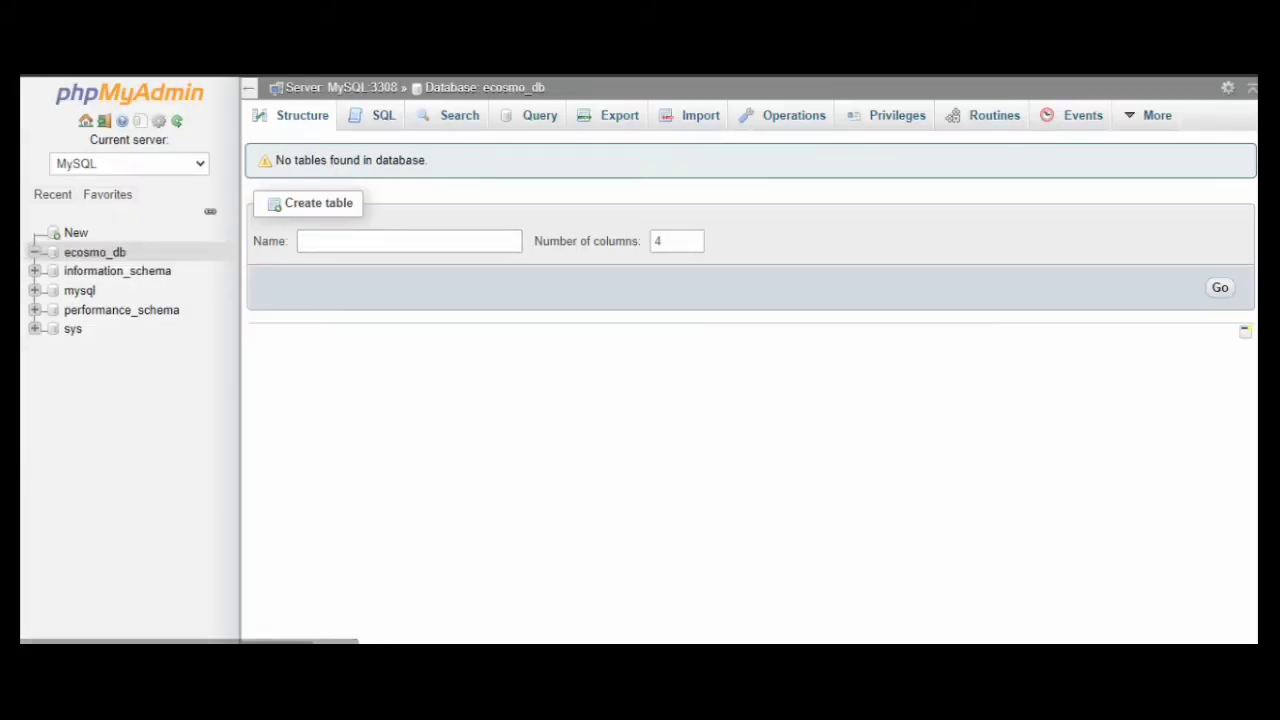
Copy ecosmo_db from phpMyAdmin and paste it into the Database Name field
{"action": "left_click_drag", "start_coordinate": [125, 252], "coordinate": [64, 252]}
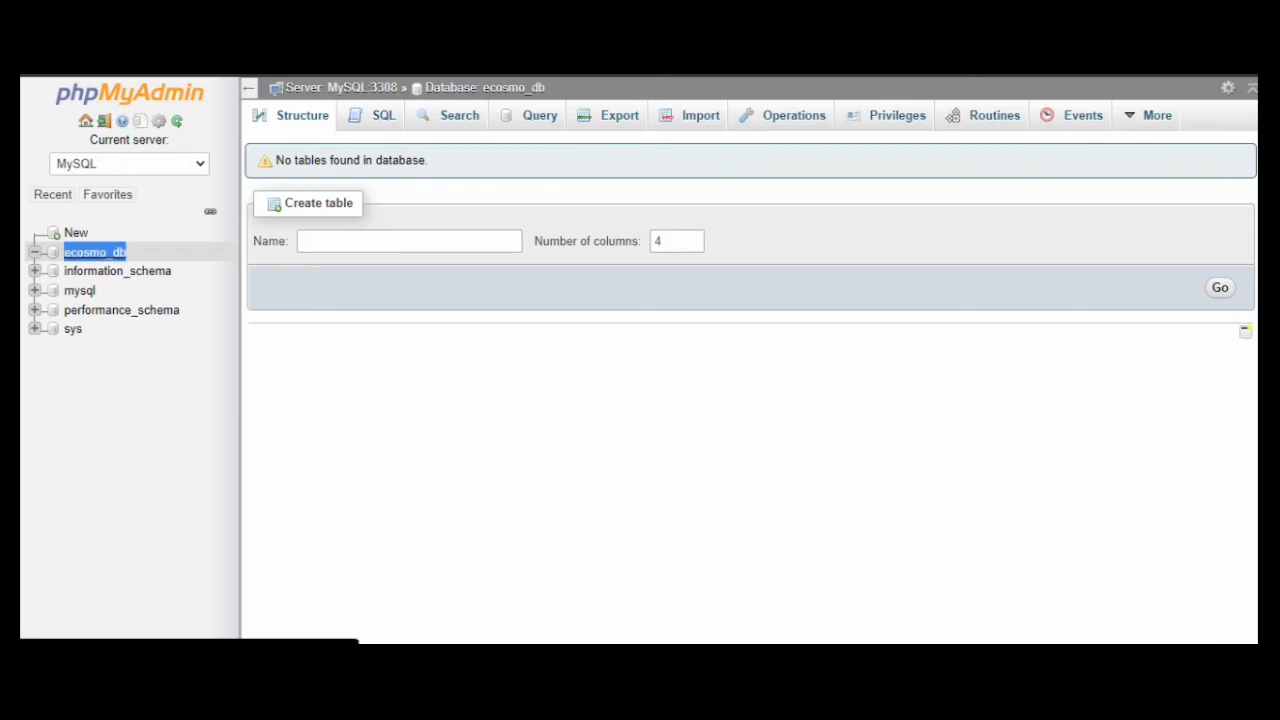
{"action": "right_click", "coordinate": [68, 251]}
{"action": "left_click", "coordinate": [100, 424]}
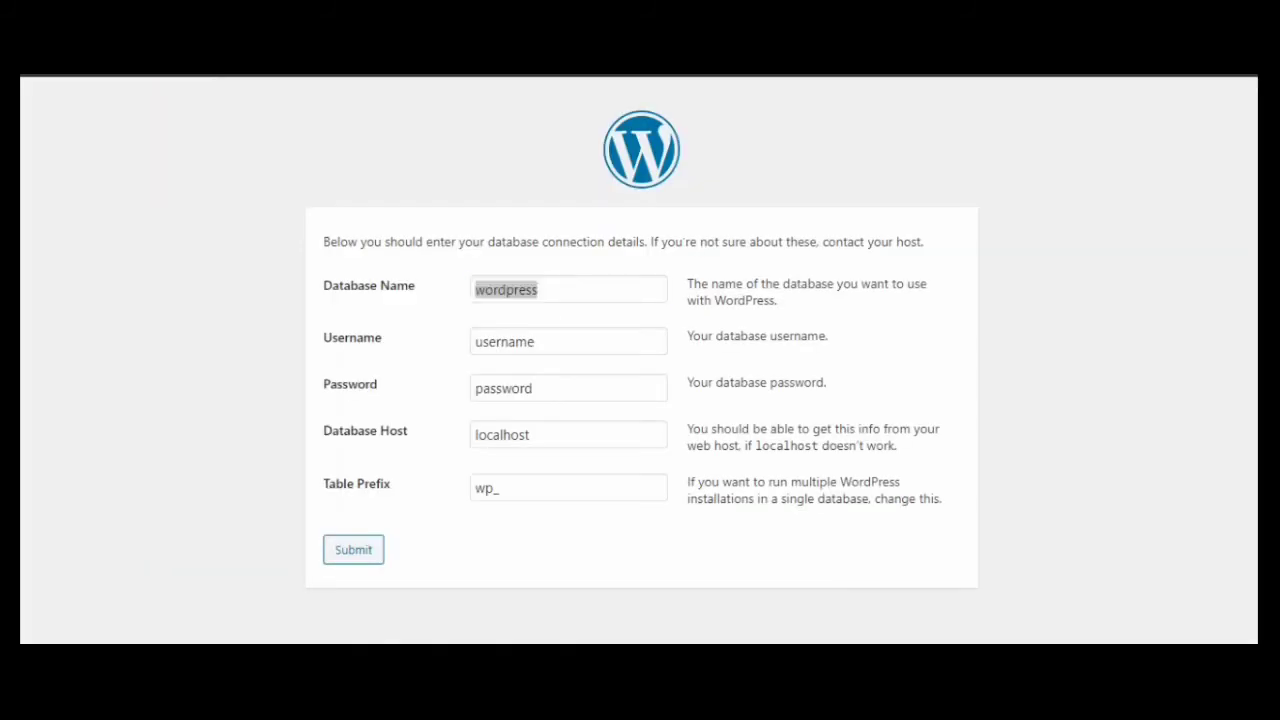
{"action": "double_click", "coordinate": [530, 290]}
{"action": "right_click", "coordinate": [545, 299]}
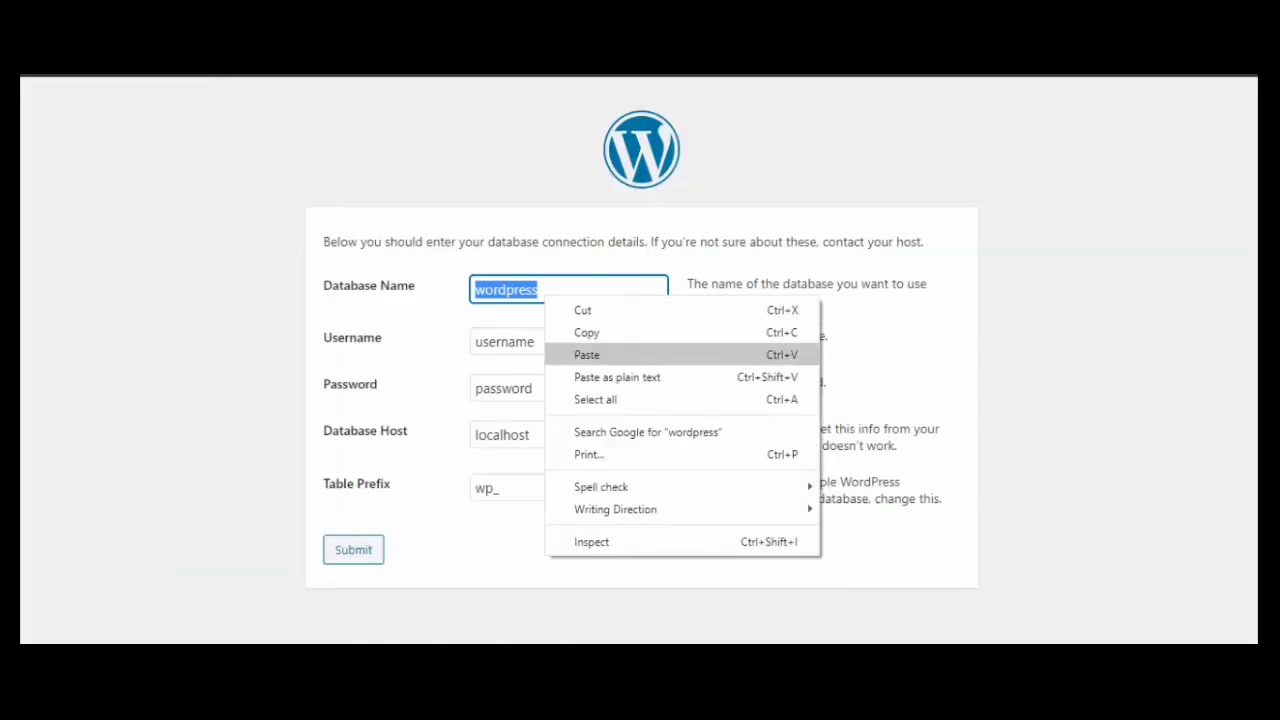
{"action": "left_click", "coordinate": [587, 355]}
Set the username to root with an empty password and submit the form
{"action": "key", "text": "Tab"}
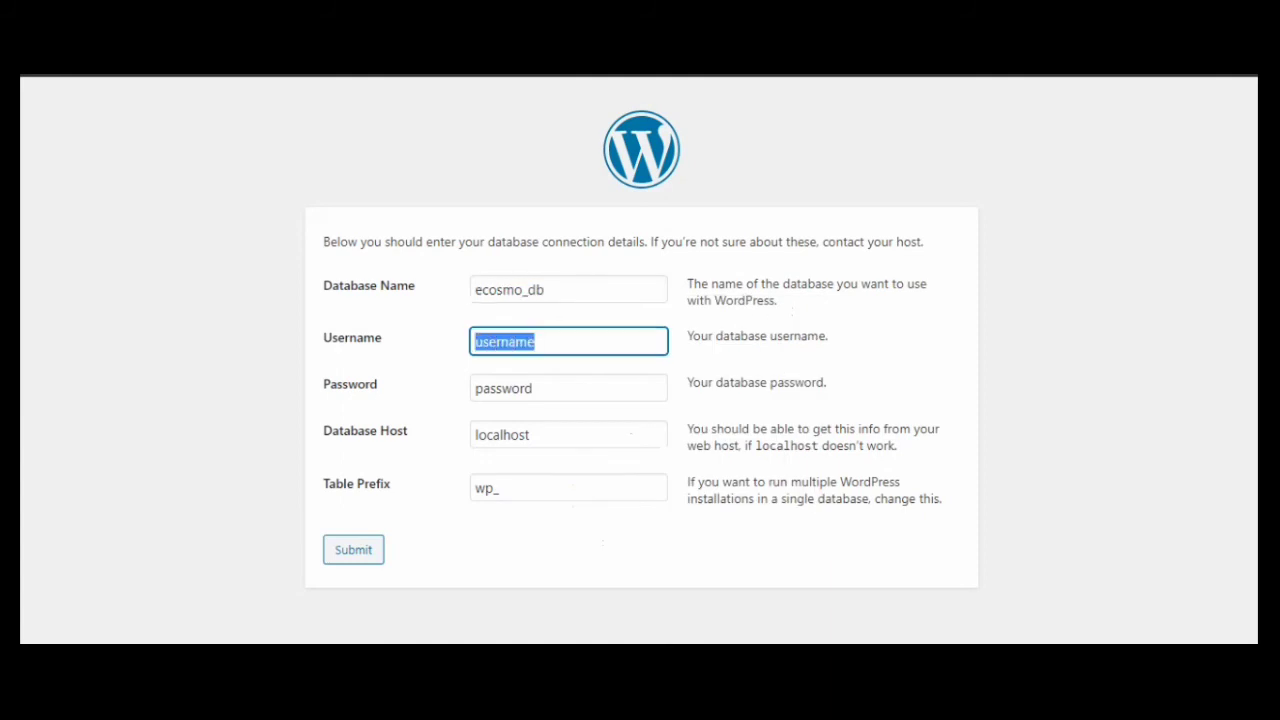
{"action": "key", "text": "BackSpace"}
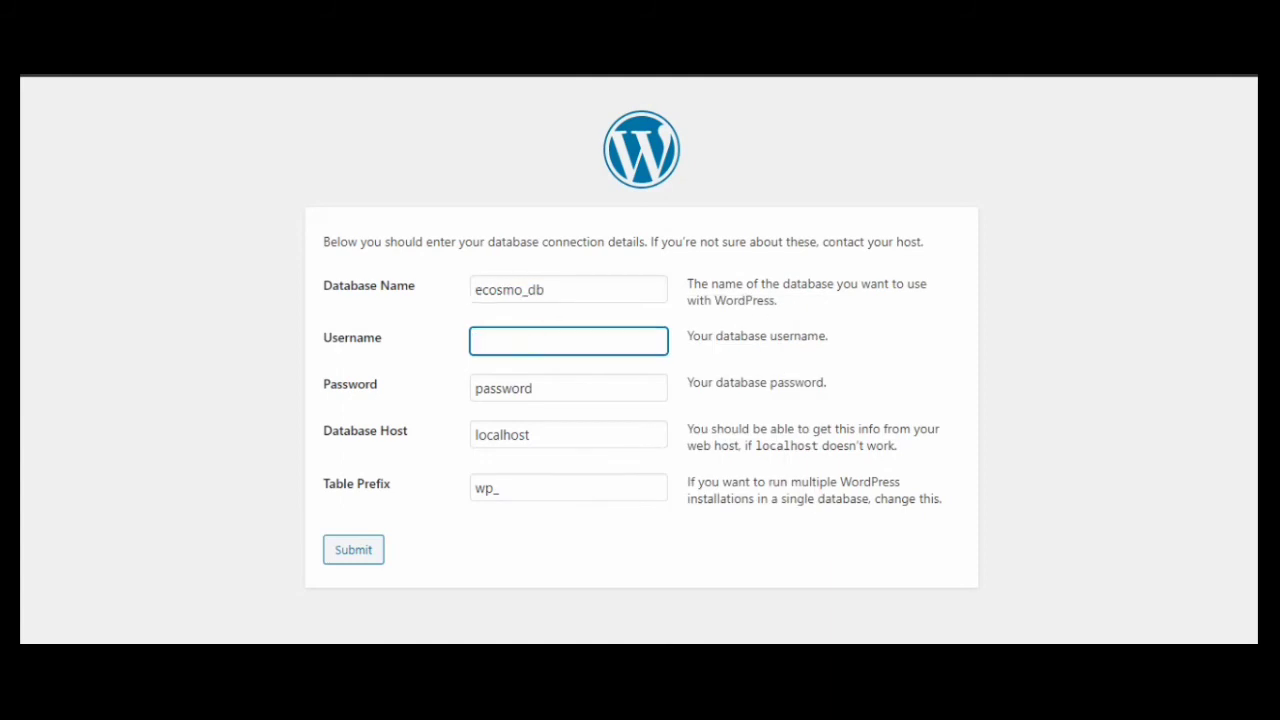
{"action": "key", "text": "Tab"}
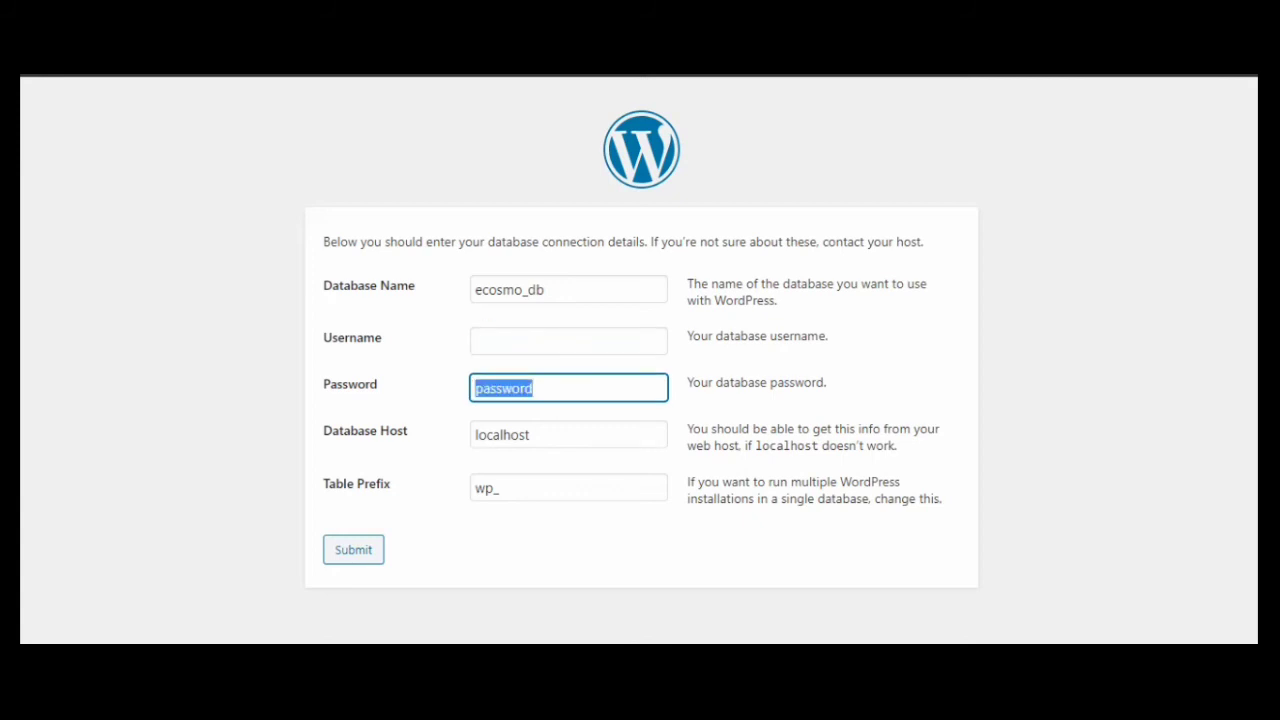
{"action": "key", "text": "BackSpace"}
{"action": "left_click", "coordinate": [569, 341]}
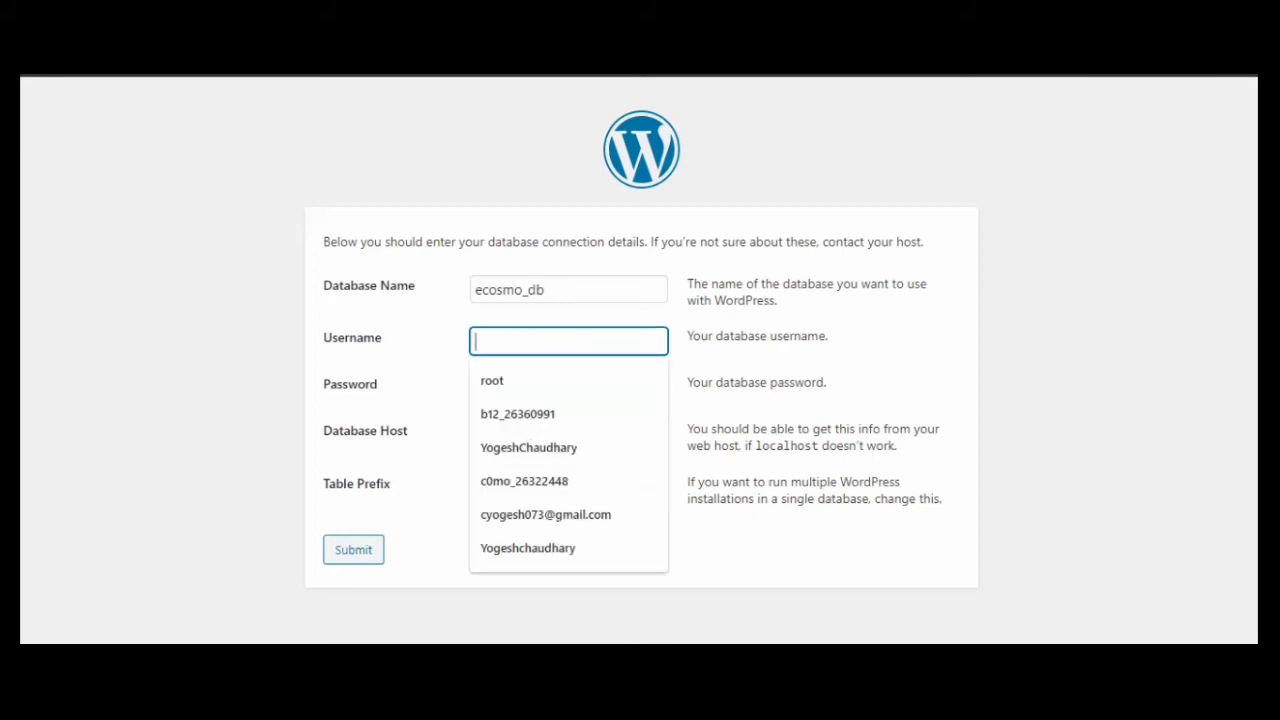
{"action": "key", "text": "Down"}
{"action": "key", "text": "Return"}
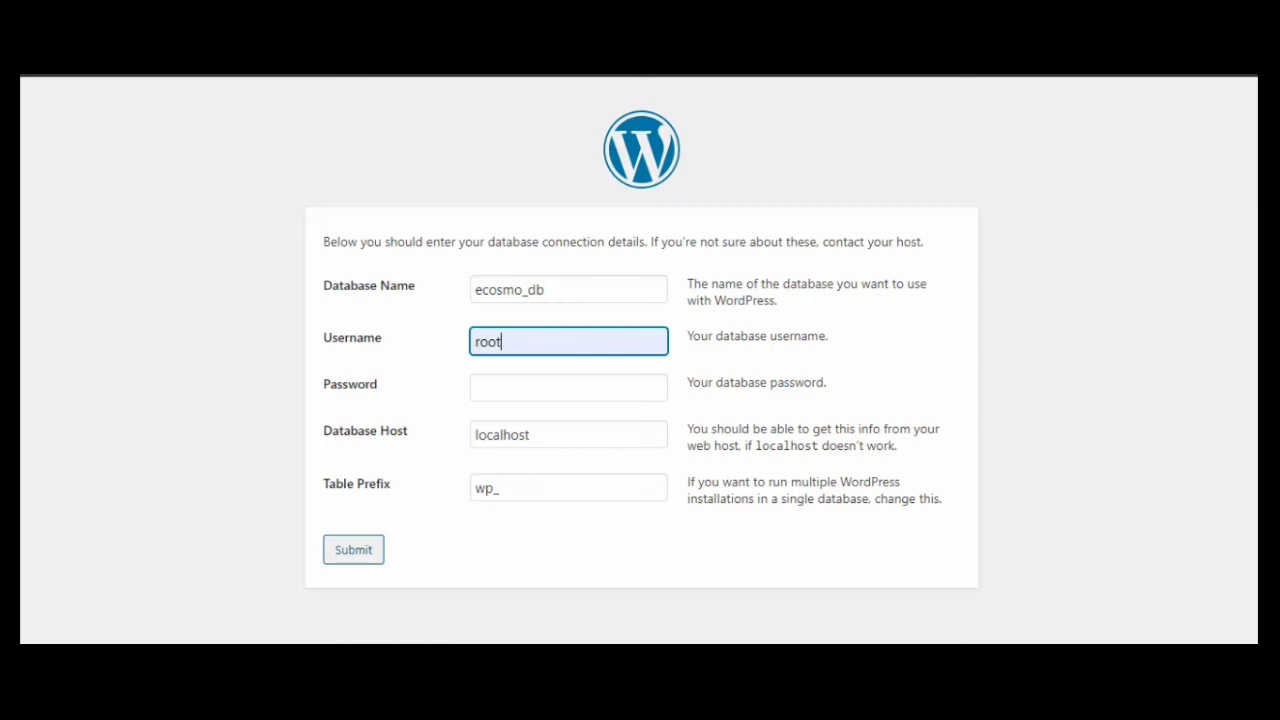
{"action": "key", "text": "Return"}
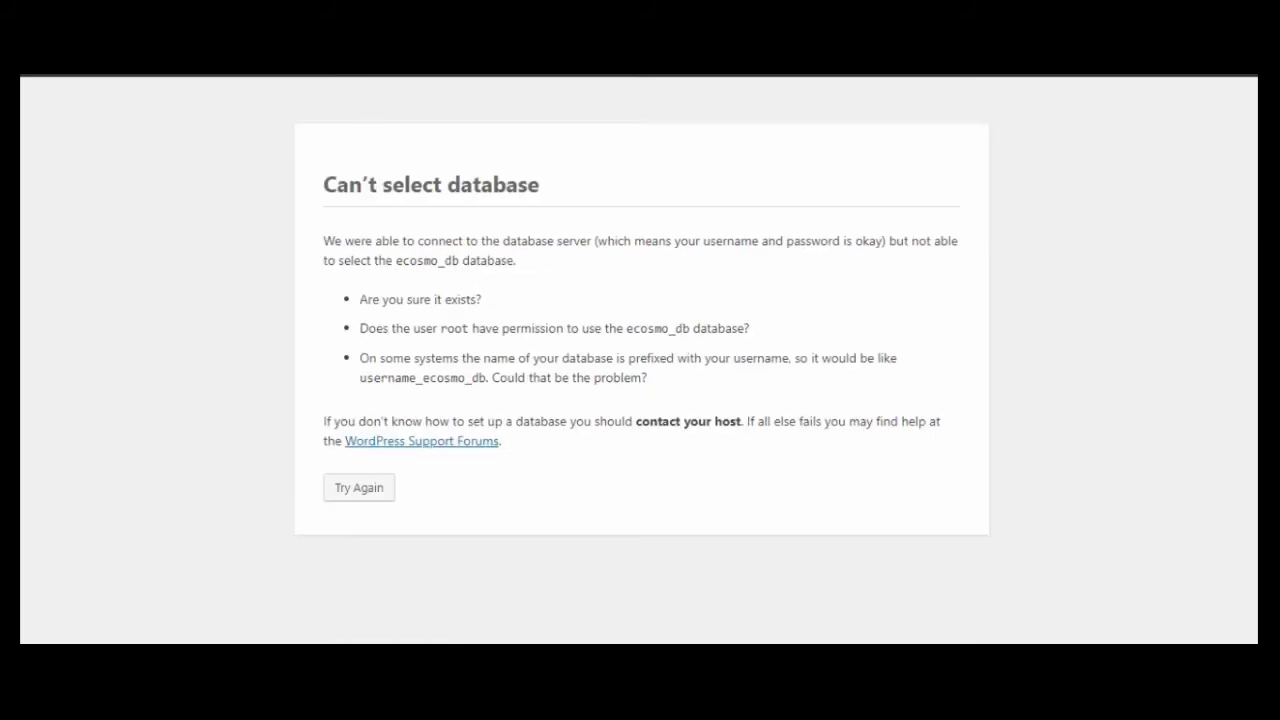
Retry the database connection with an empty password and database host localhost:3308
{"action": "left_click", "coordinate": [359, 488]}
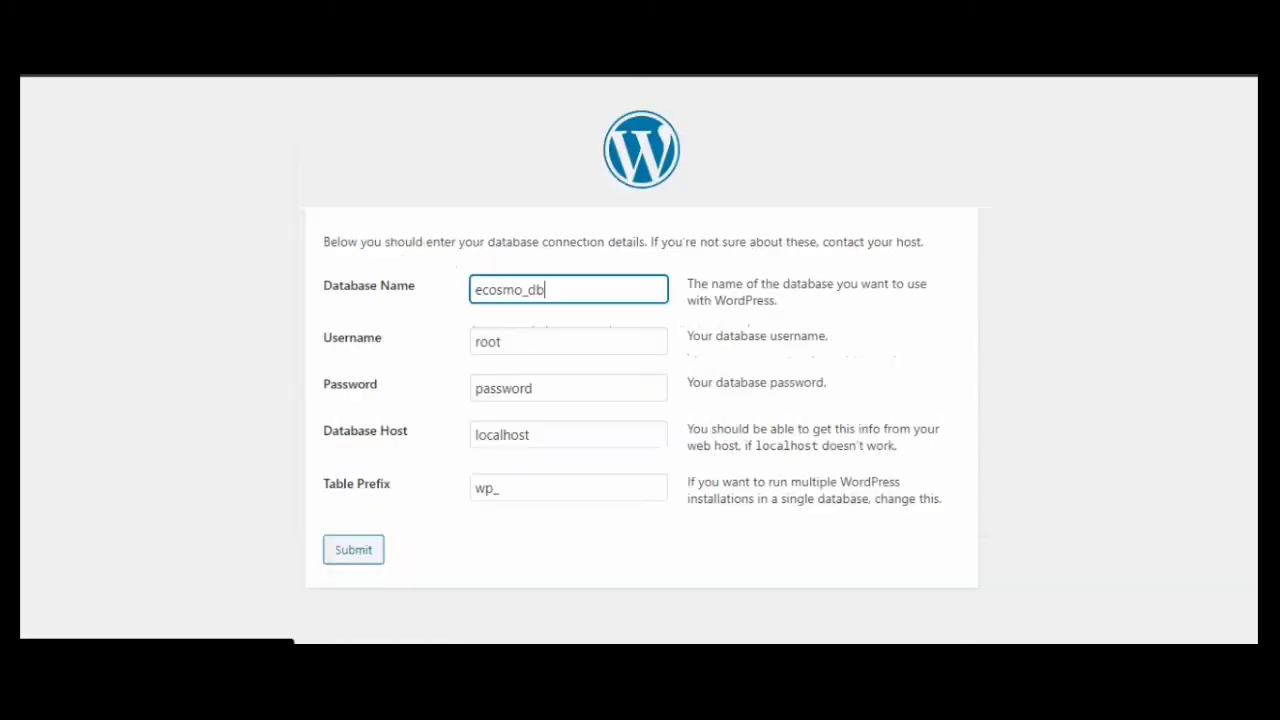
{"action": "key", "text": "Tab"}
{"action": "key", "text": "Tab"}
{"action": "key", "text": "BackSpace"}
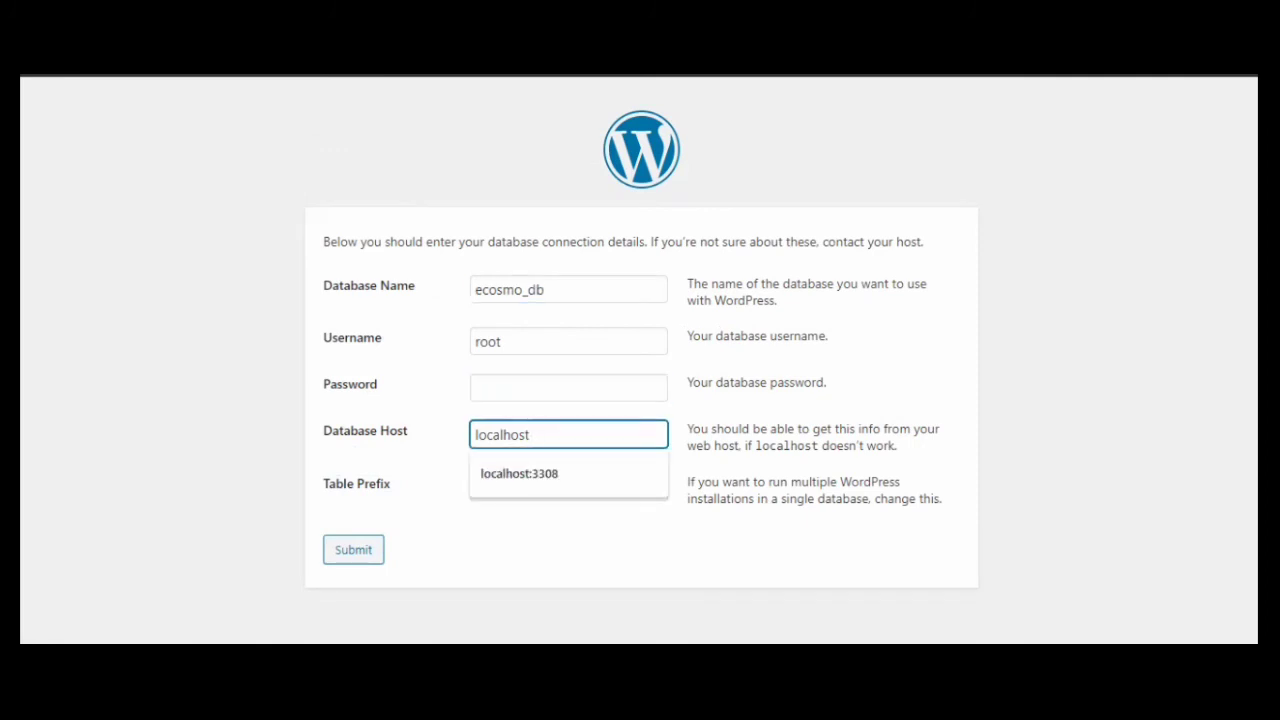
{"action": "key", "text": "Down"}
{"action": "key", "text": "Return"}
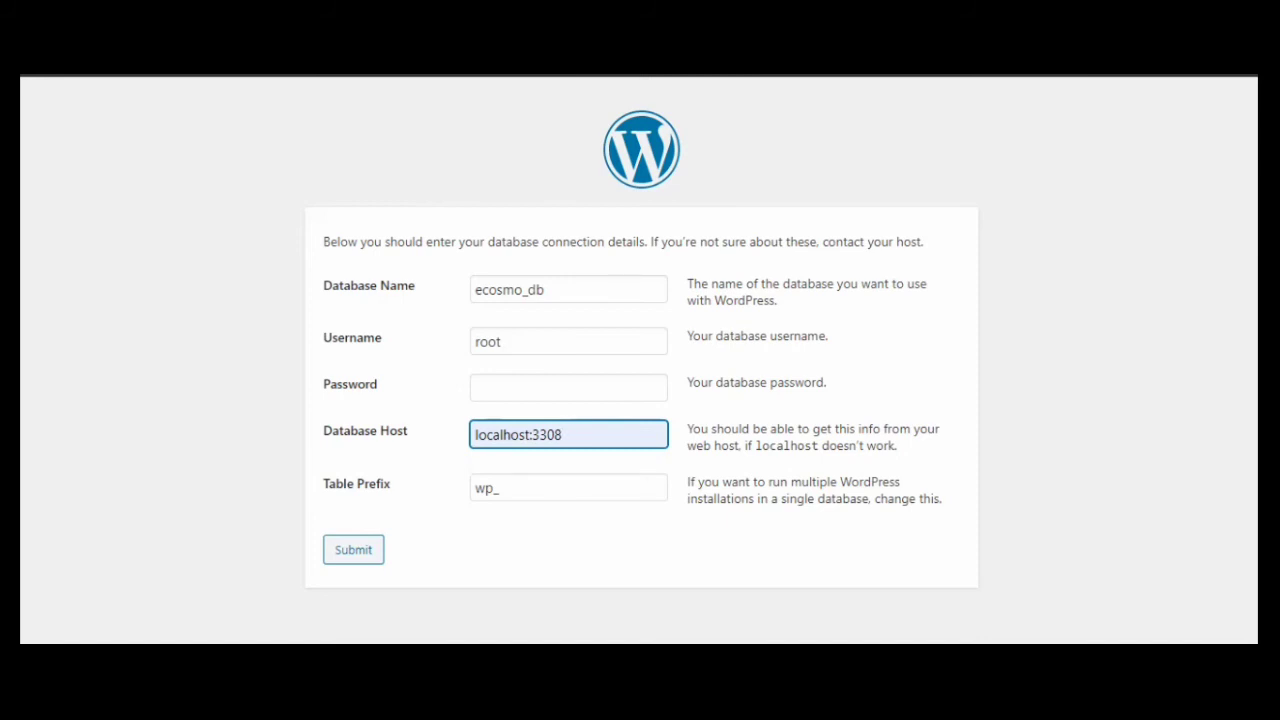
{"action": "key", "text": "Tab"}
{"action": "key", "text": "Tab"}
{"action": "key", "text": "Return"}
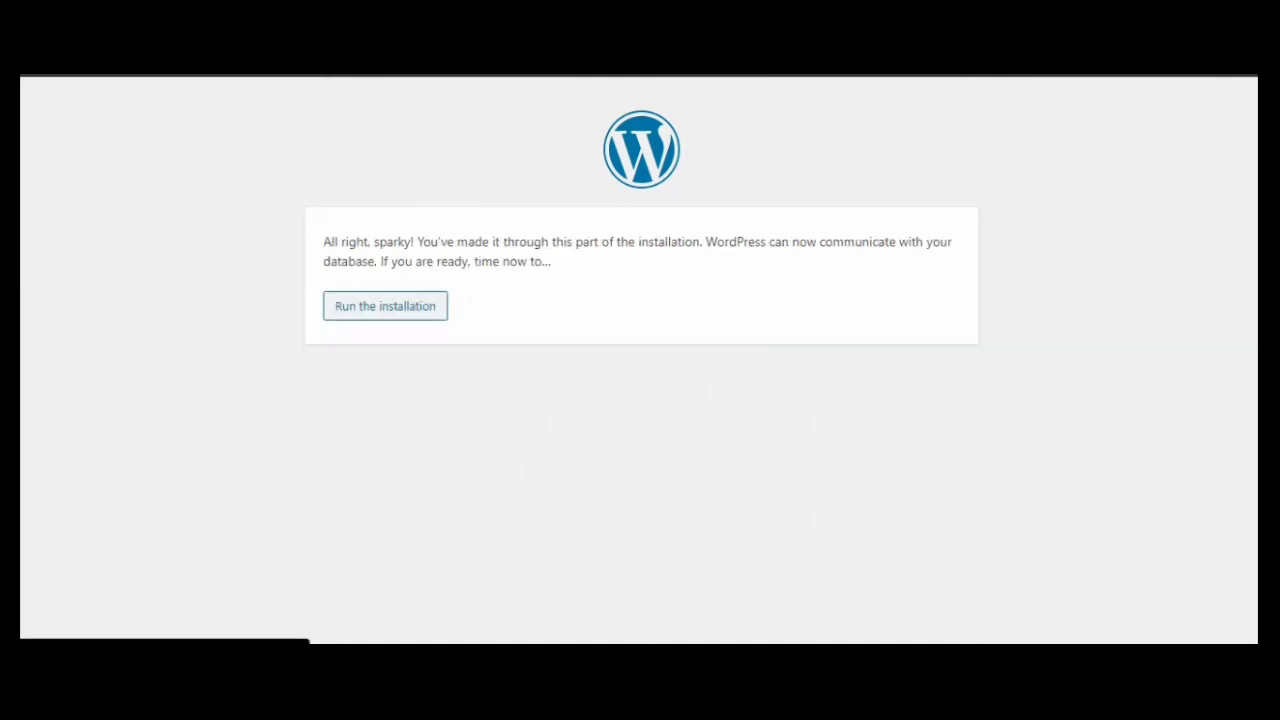
{"action": "key", "text": "Tab"}
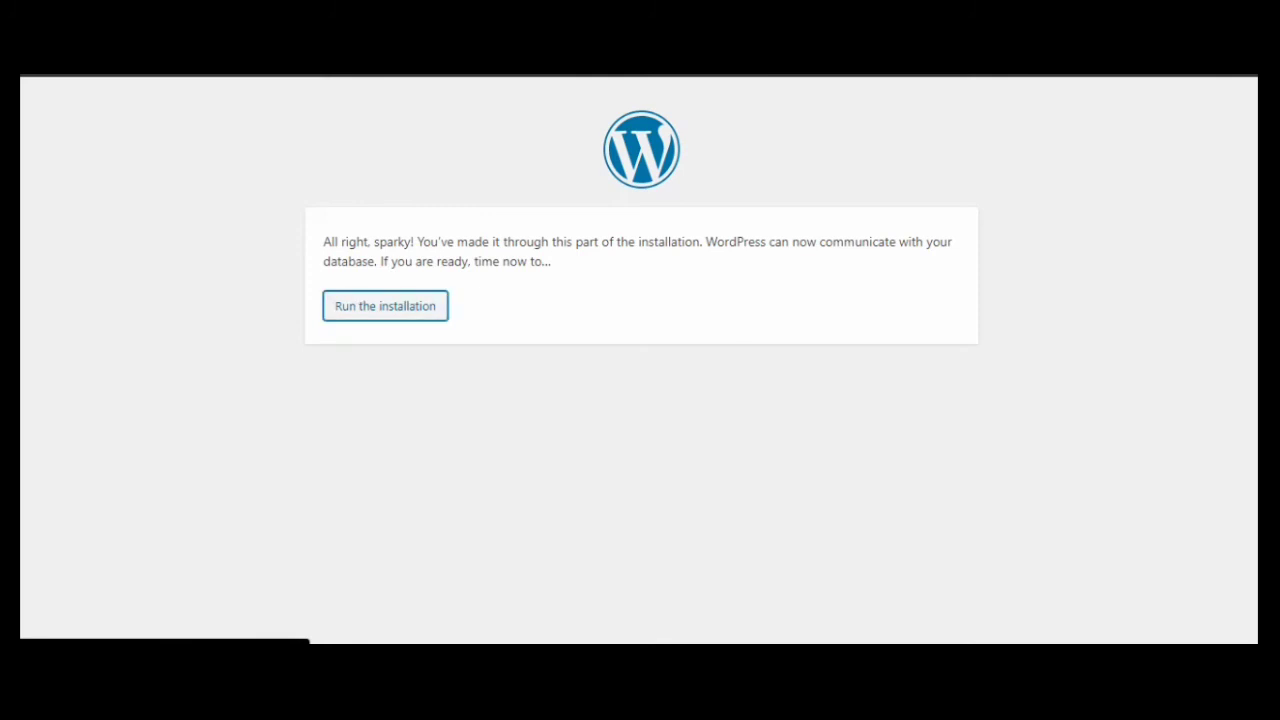
Start the installation and set the site title to ECosmo
{"action": "key", "text": "Return"}
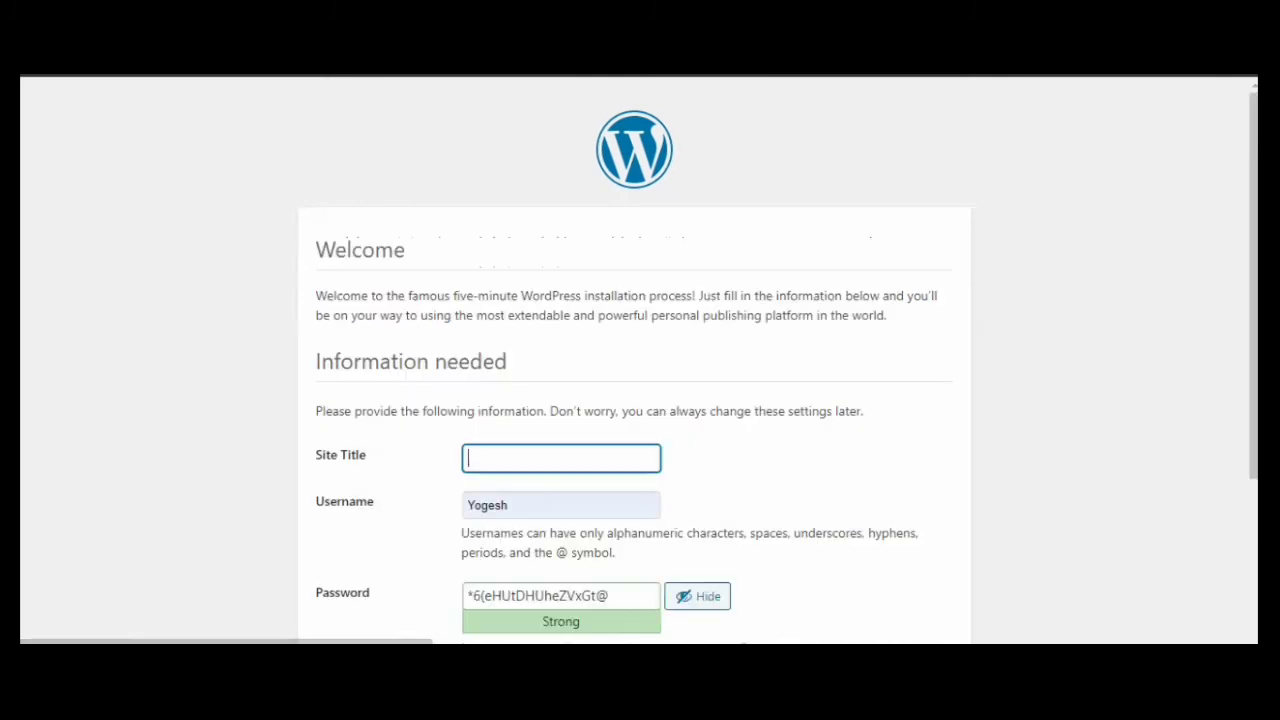
{"action": "scroll", "coordinate": [640, 360], "scroll_direction": "down", "scroll_amount": 2}
{"action": "left_click", "coordinate": [561, 272]}
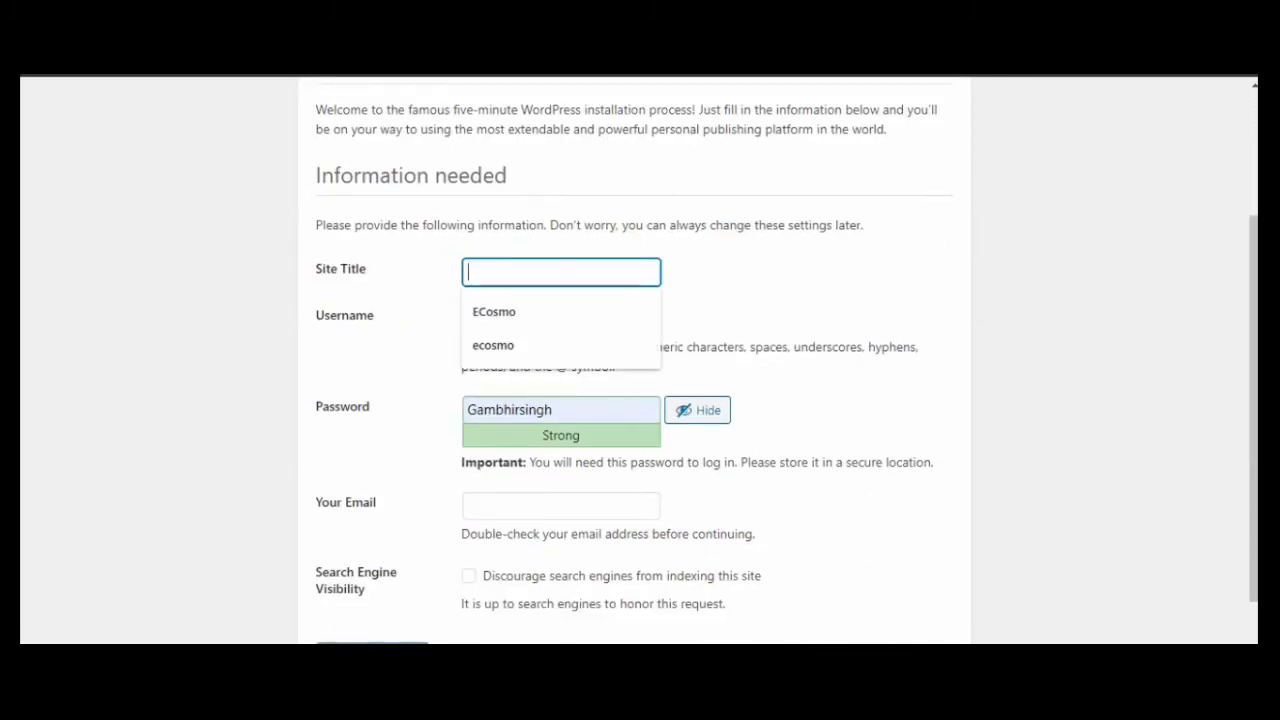
{"action": "key", "text": "Down"}
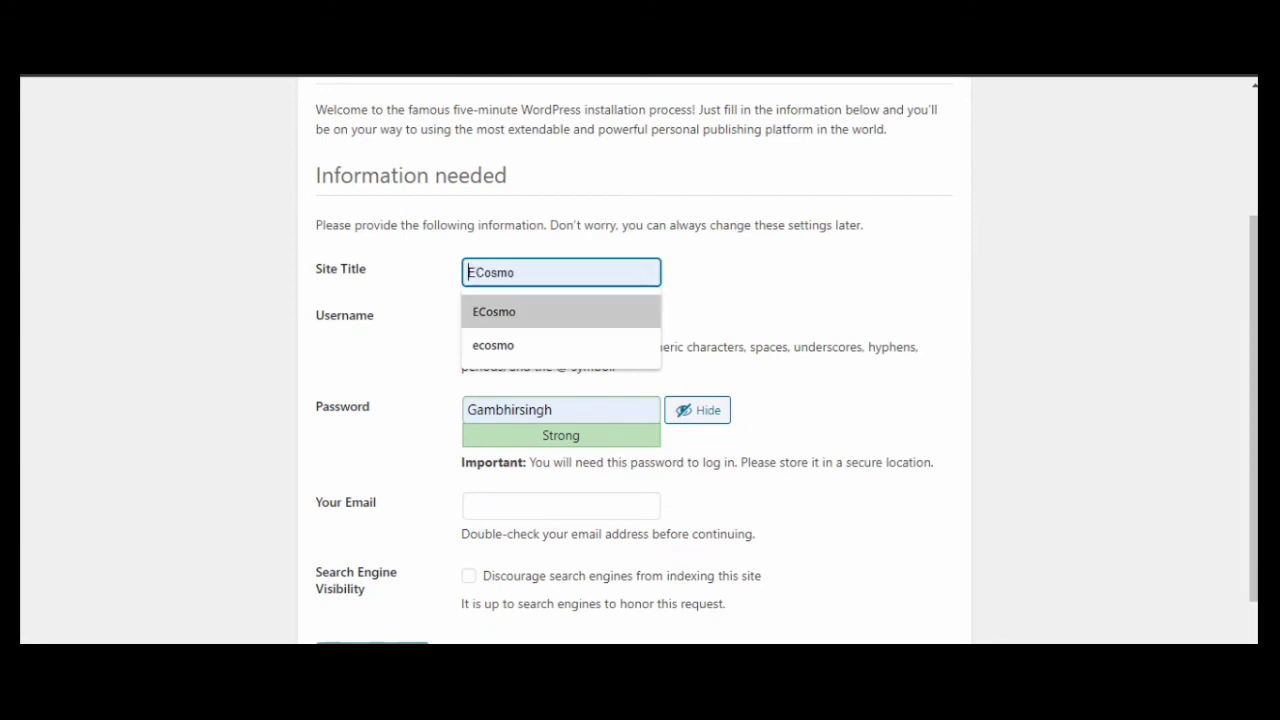
{"action": "key", "text": "Return"}
Clear the autofilled admin password and set the admin username to cosmic
{"action": "scroll", "coordinate": [560, 360], "scroll_direction": "down", "scroll_amount": 1}
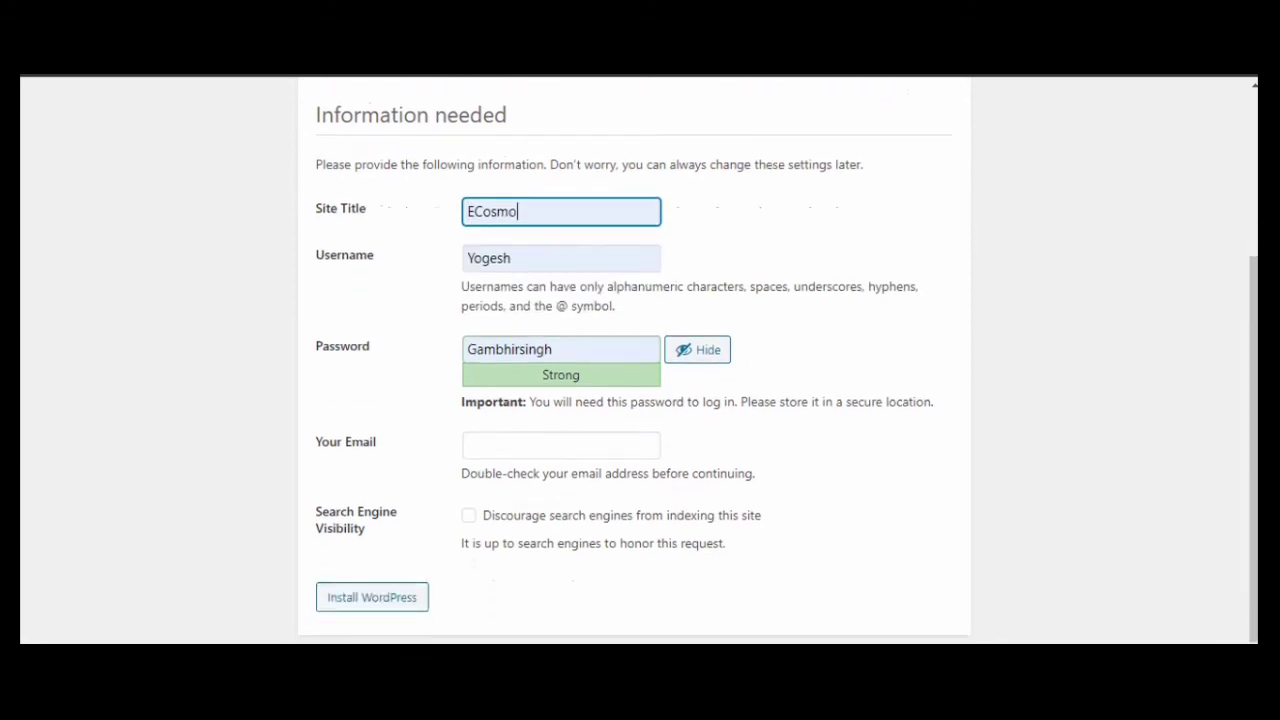
{"action": "double_click", "coordinate": [510, 350]}
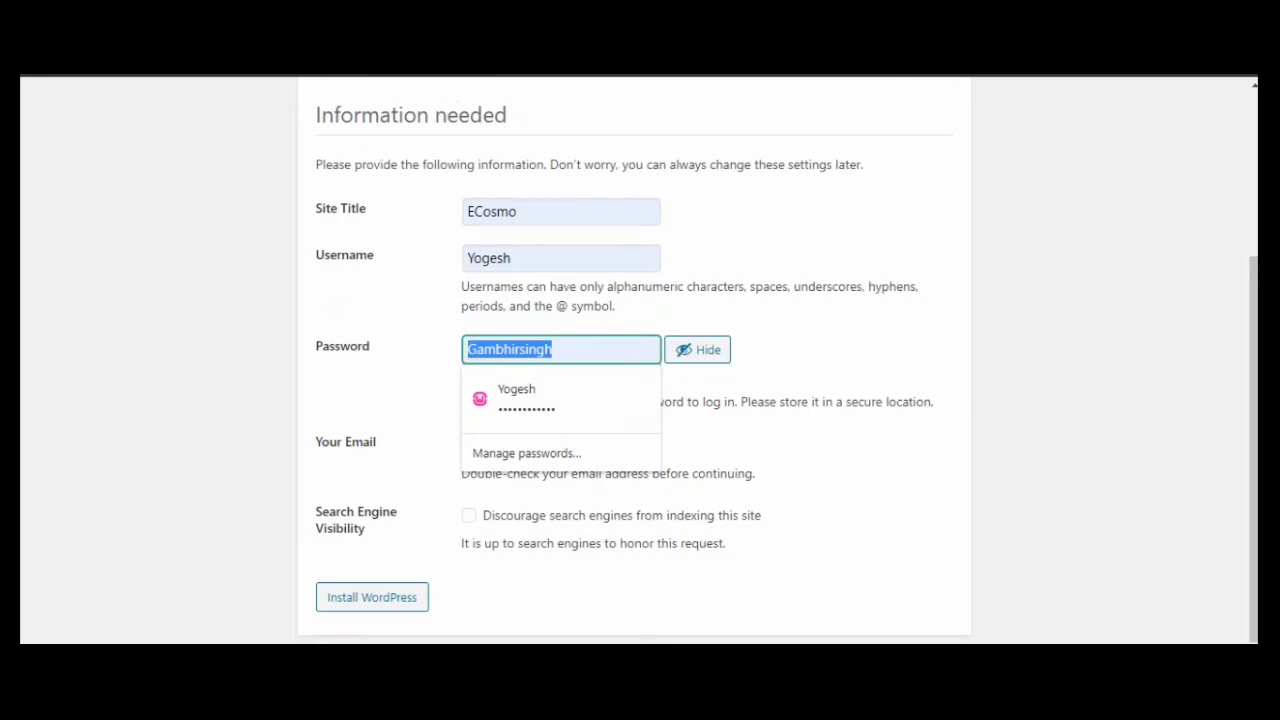
{"action": "key", "text": "BackSpace"}
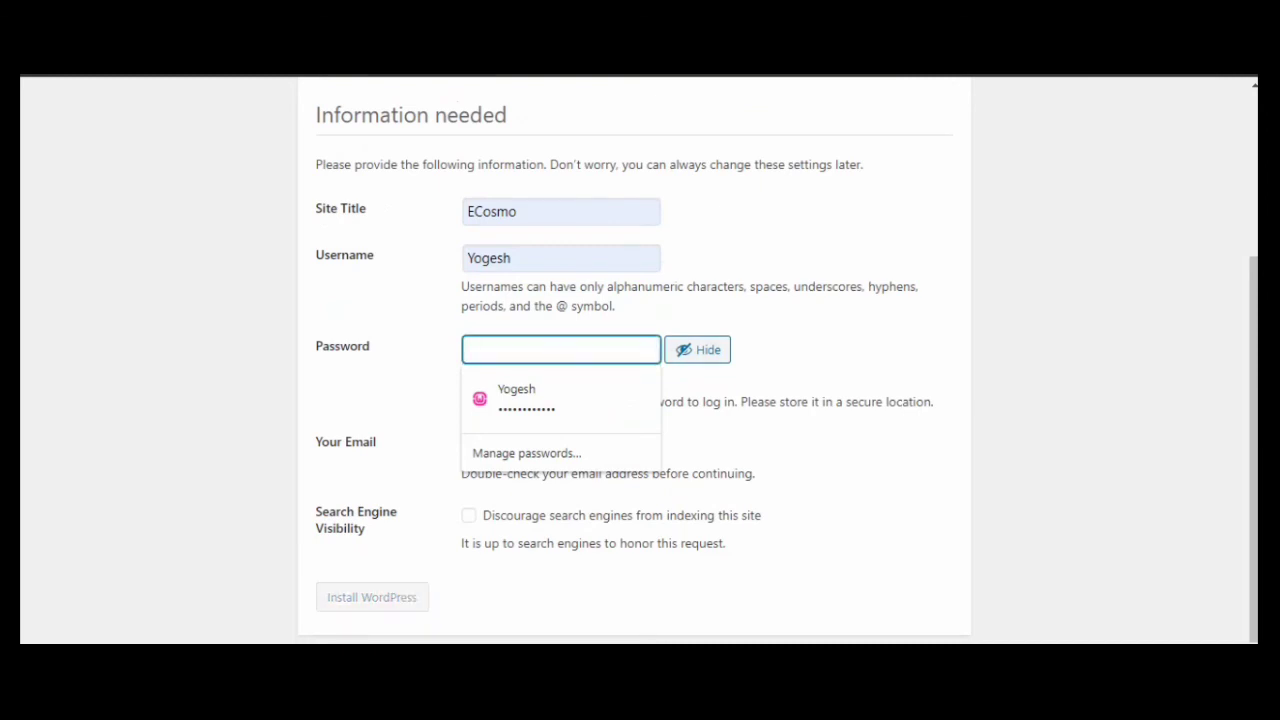
{"action": "left_click", "coordinate": [822, 358]}
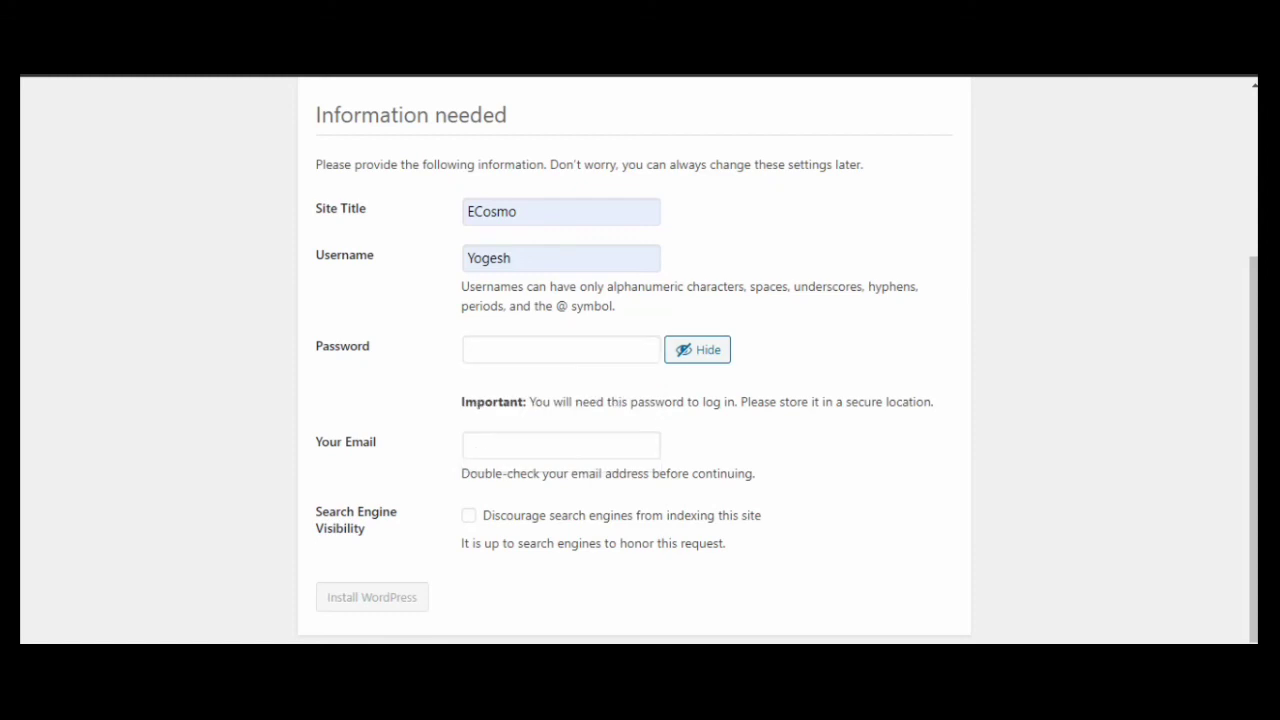
{"action": "double_click", "coordinate": [500, 258]}
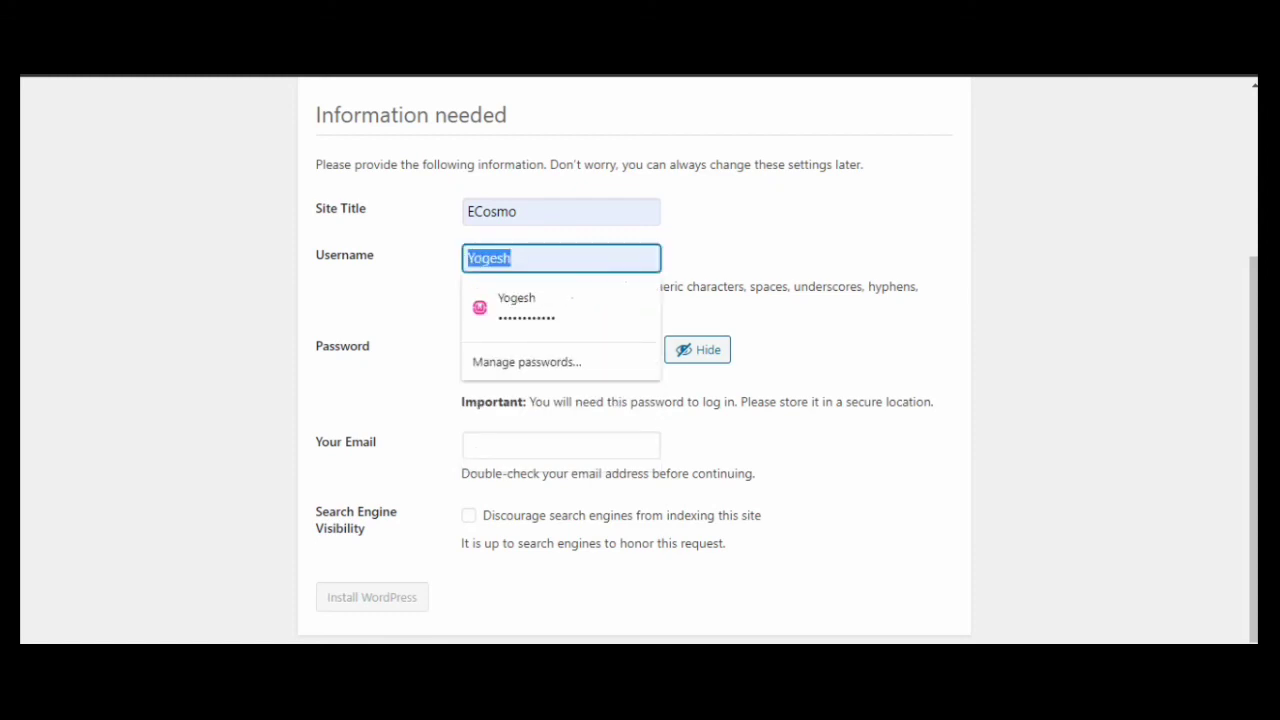
{"action": "type", "text": "cos"}
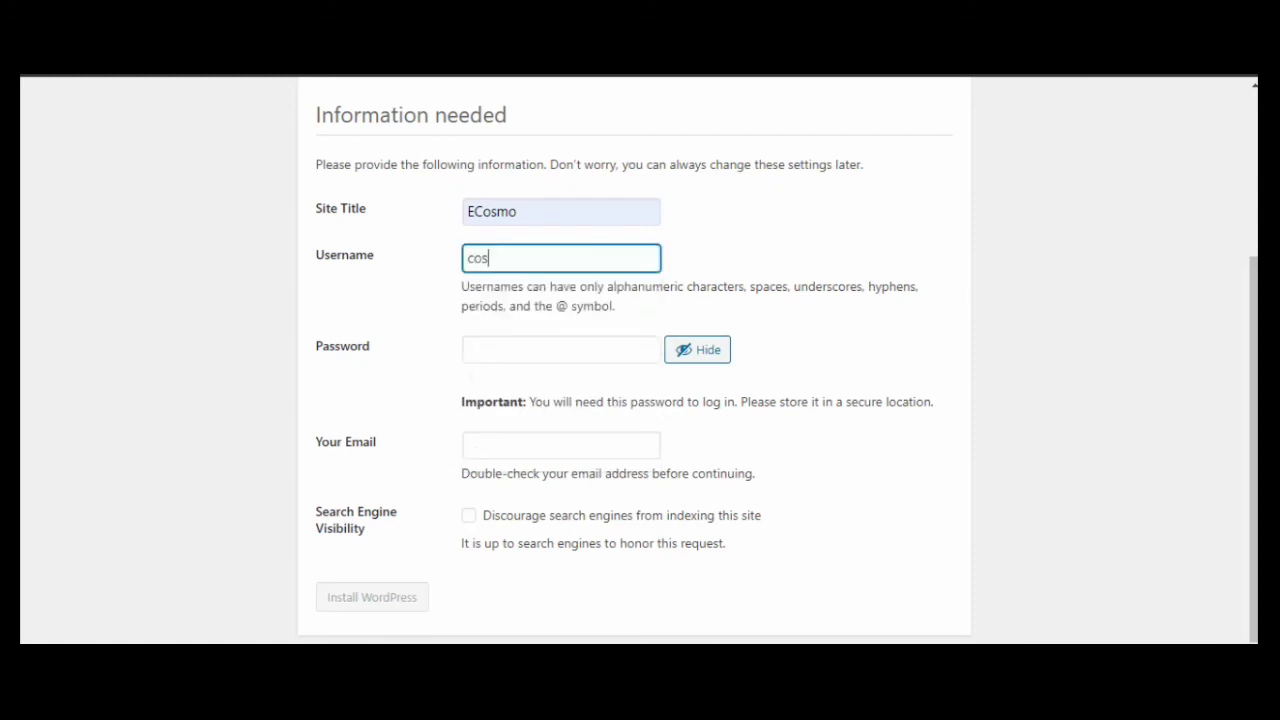
{"action": "type", "text": "mic"}
Enter a new admin password and confirm use of the weak password
{"action": "left_click", "coordinate": [560, 349]}
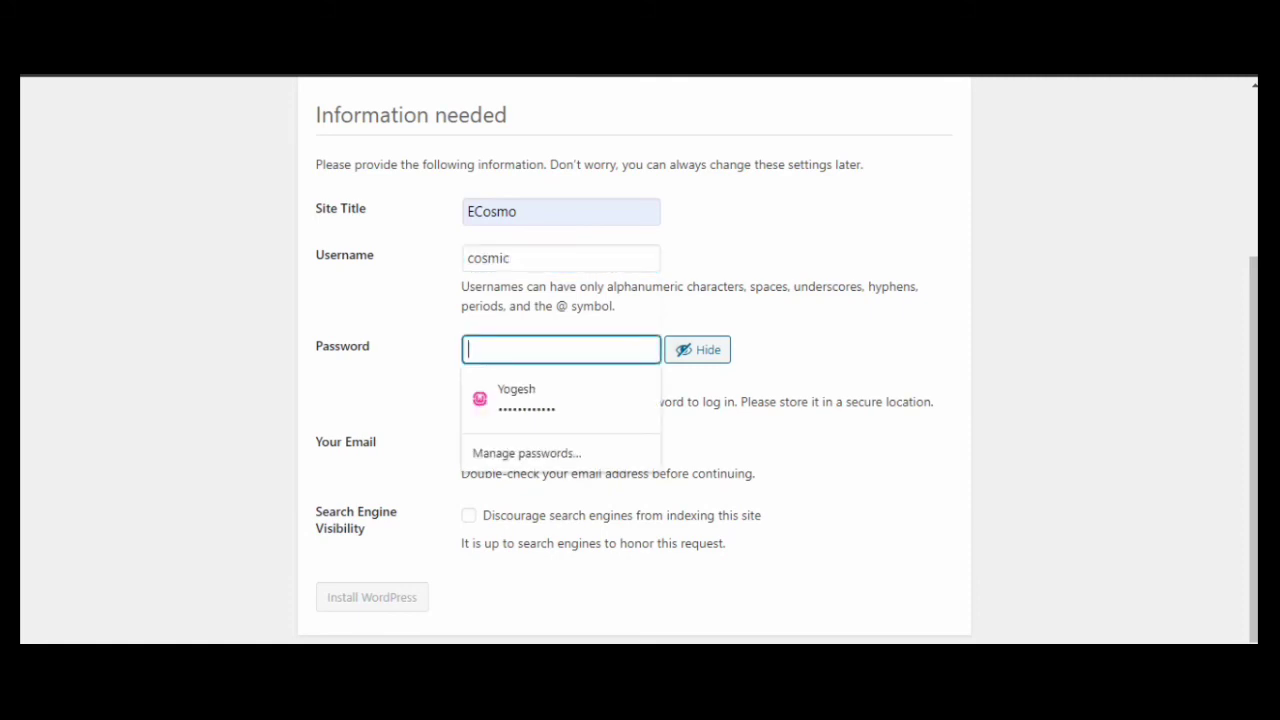
{"action": "key", "text": "Down"}
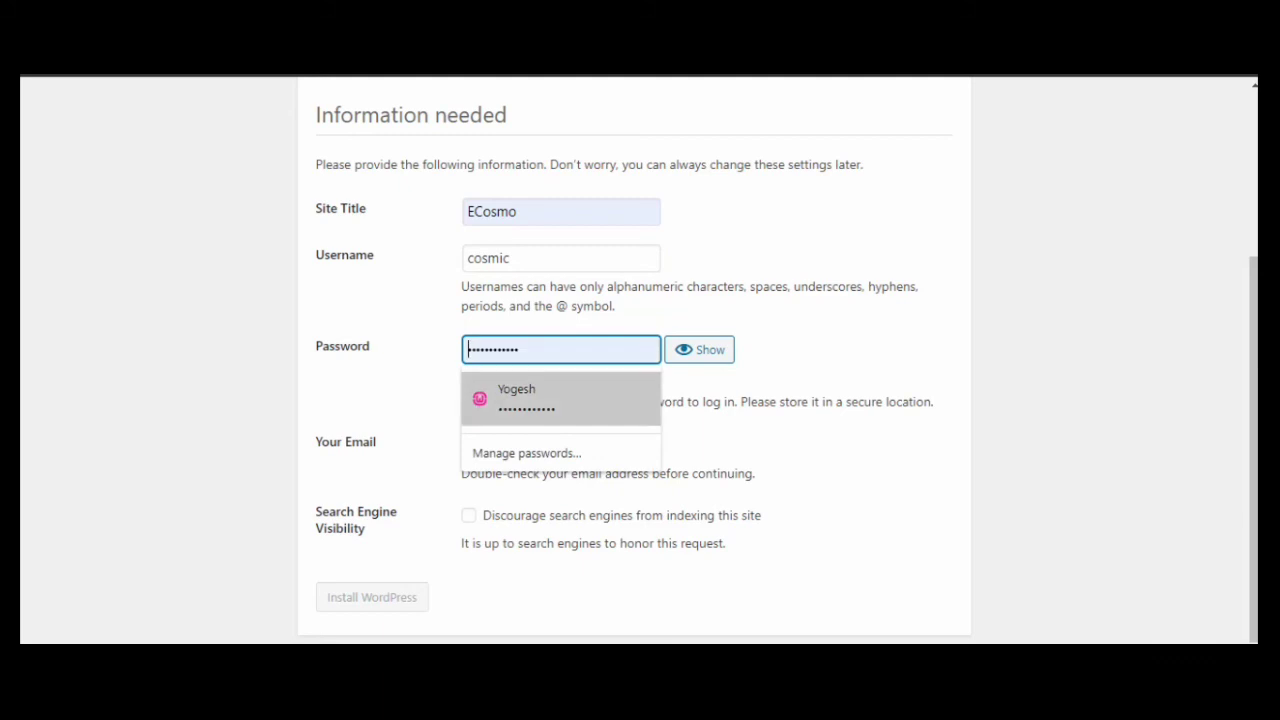
{"action": "key", "text": "Return"}
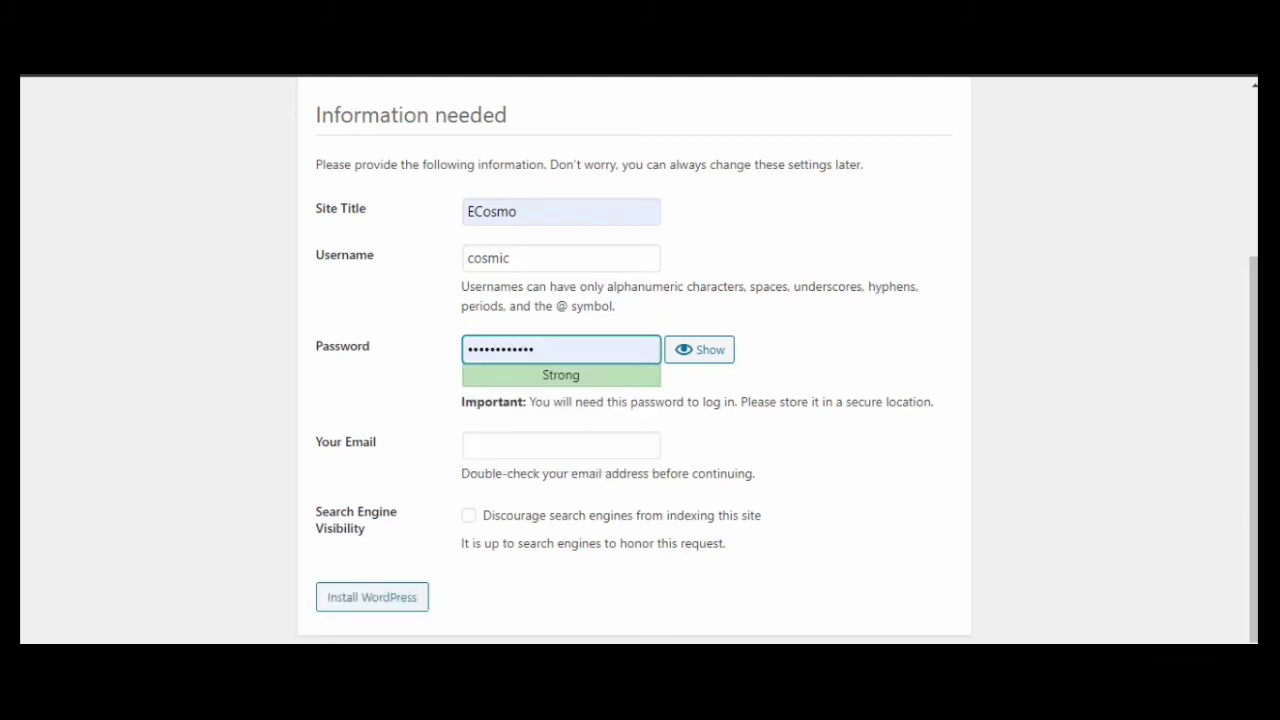
{"action": "double_click", "coordinate": [510, 349]}
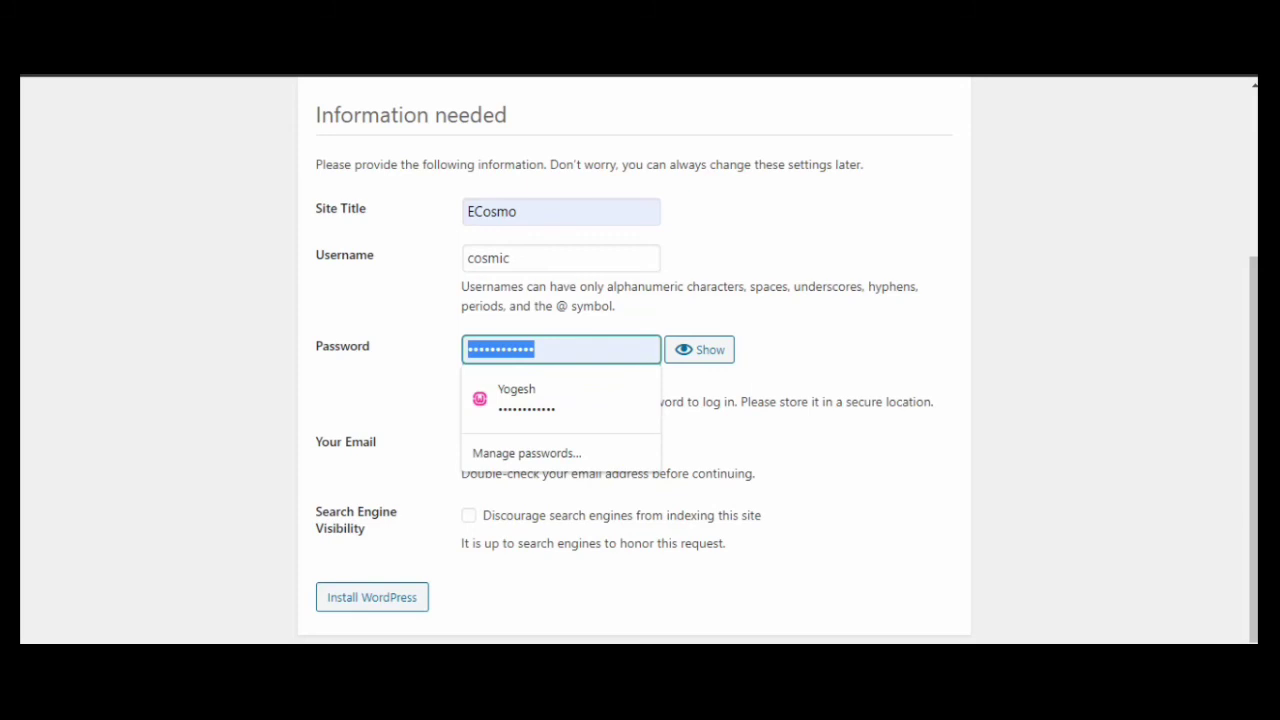
{"action": "type", "text": "123"}
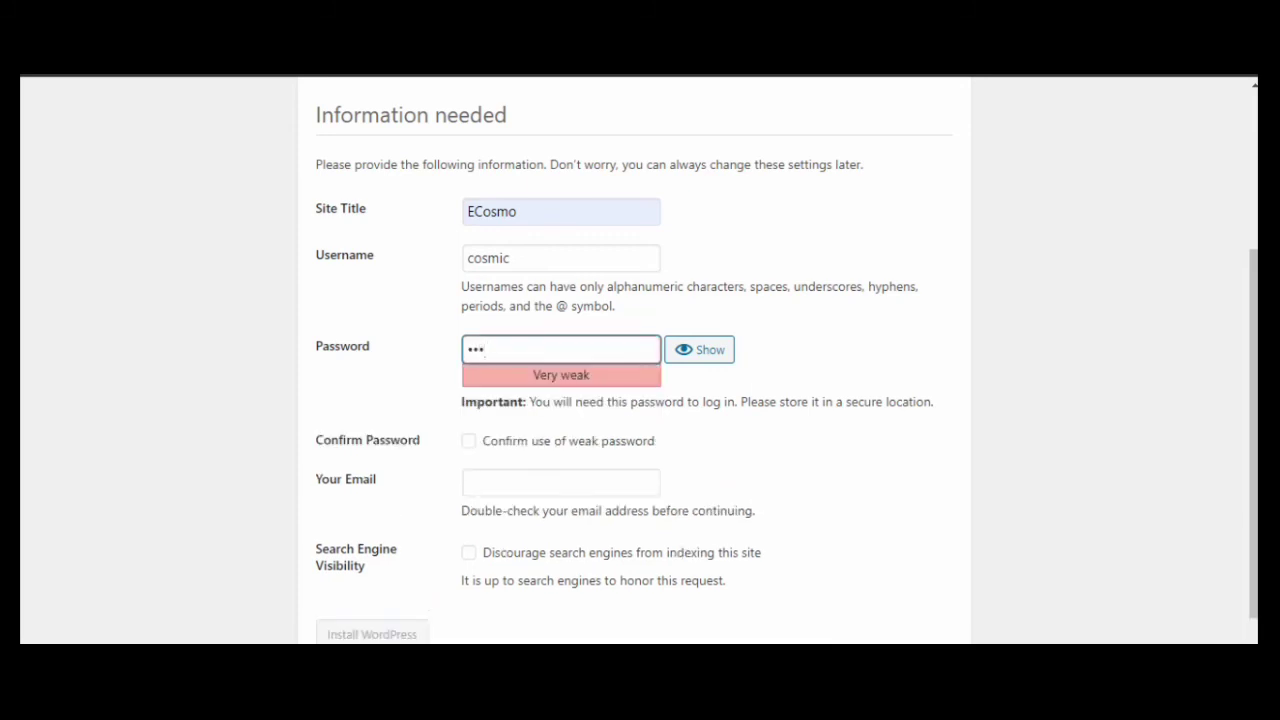
{"action": "type", "text": "456789101112"}
{"action": "left_click", "coordinate": [468, 440]}
Fill the admin email from the saved suggestion and run the installation
{"action": "scroll", "coordinate": [640, 360], "scroll_direction": "down", "scroll_amount": 1}
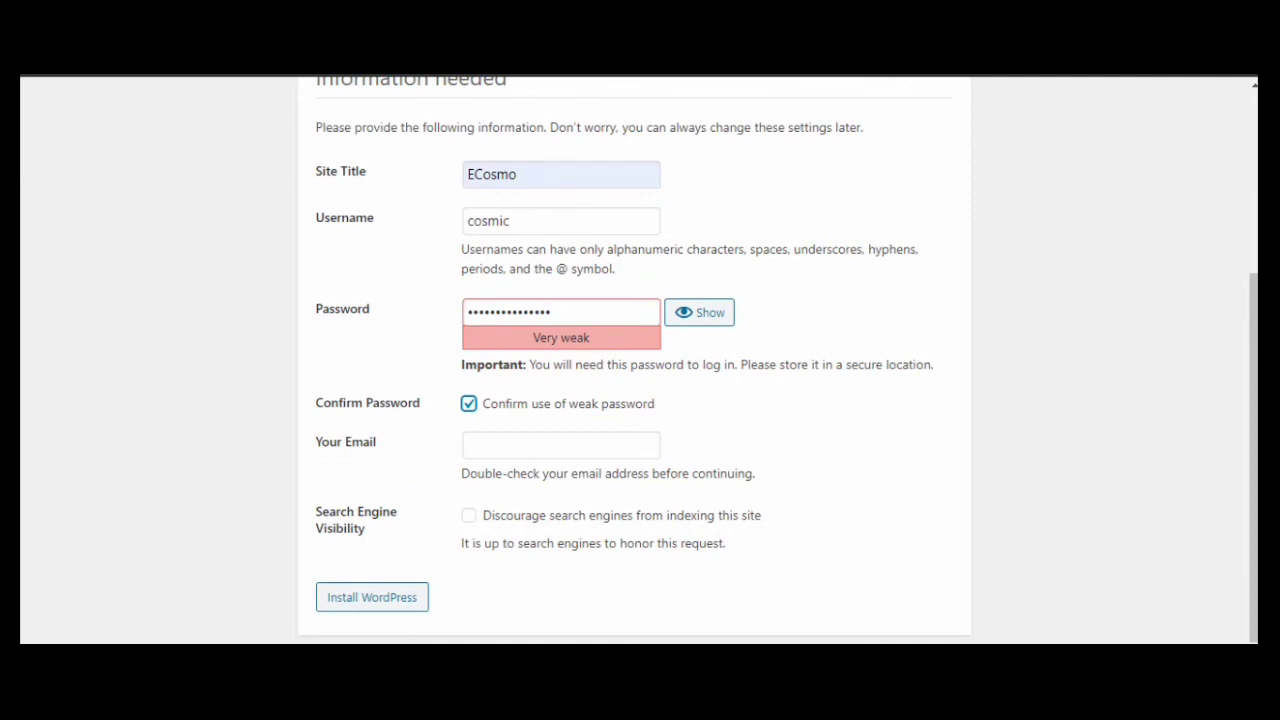
{"action": "left_click", "coordinate": [560, 445]}
{"action": "key", "text": "Down"}
{"action": "key", "text": "Return"}
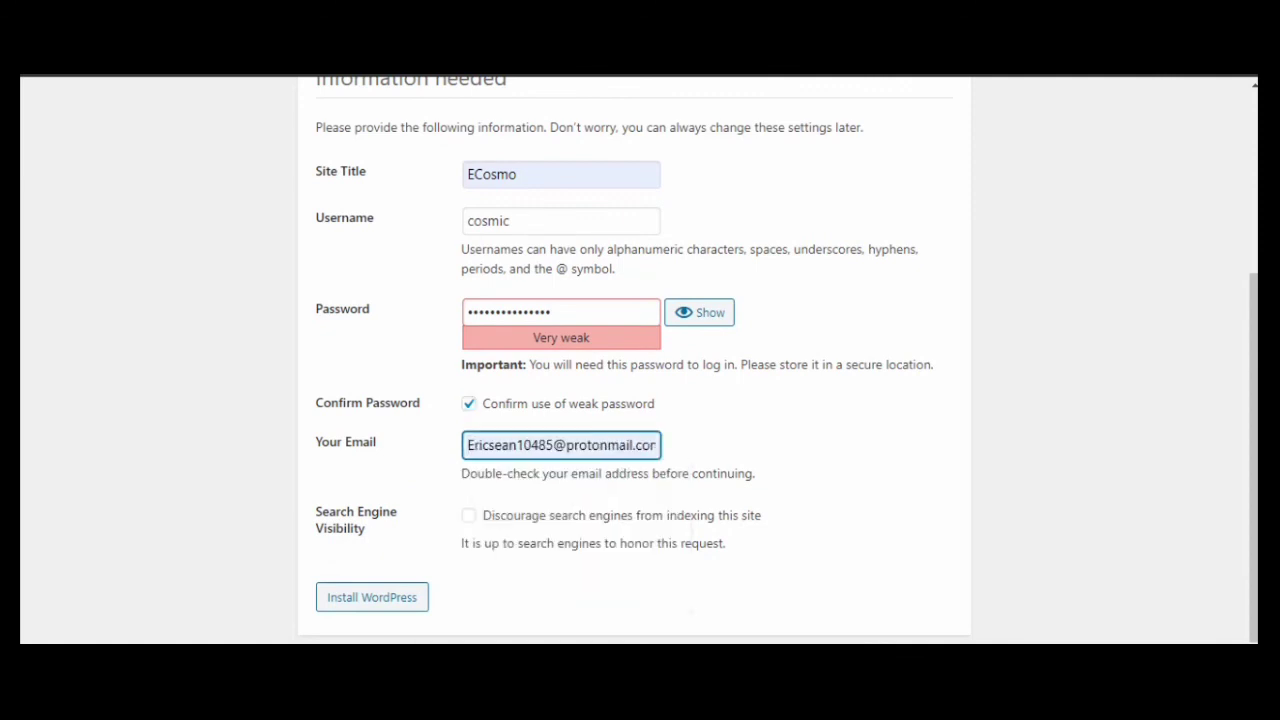
{"action": "key", "text": "Tab"}
{"action": "key", "text": "Tab"}
{"action": "key", "text": "Return"}
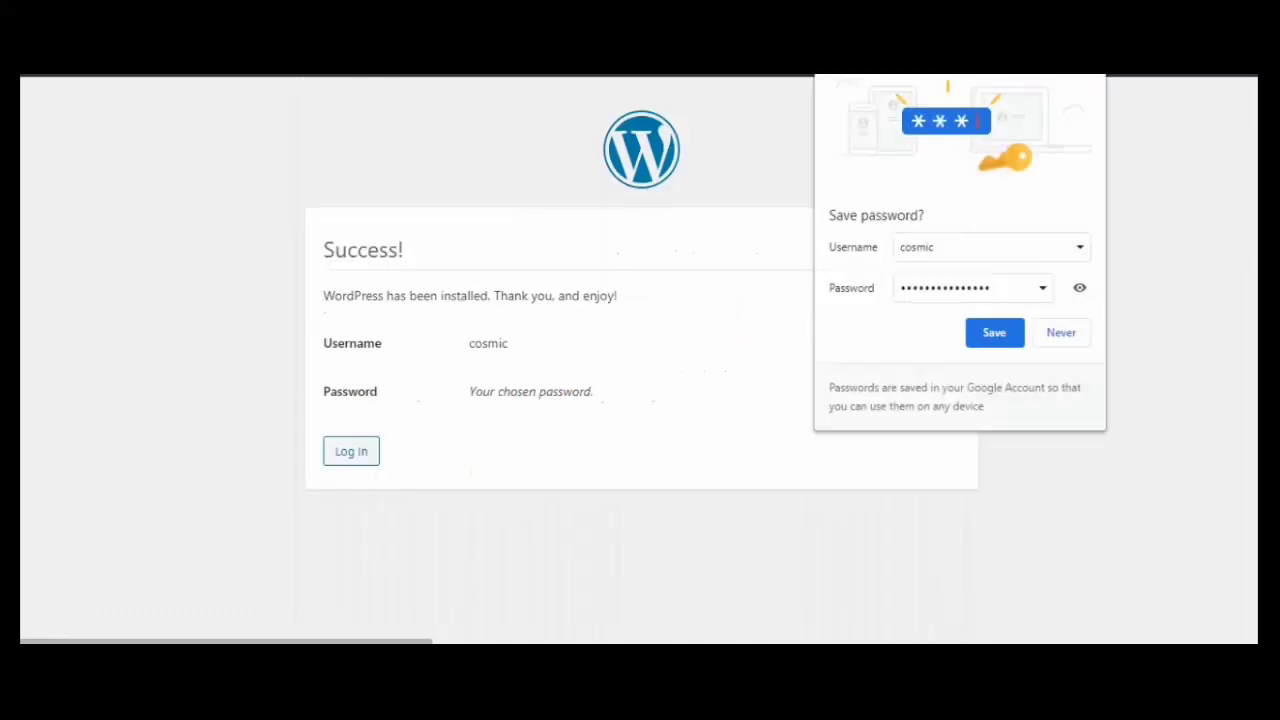
Log in to the ECosmo site as cosmic with the admin password
{"action": "left_click", "coordinate": [1061, 333]}
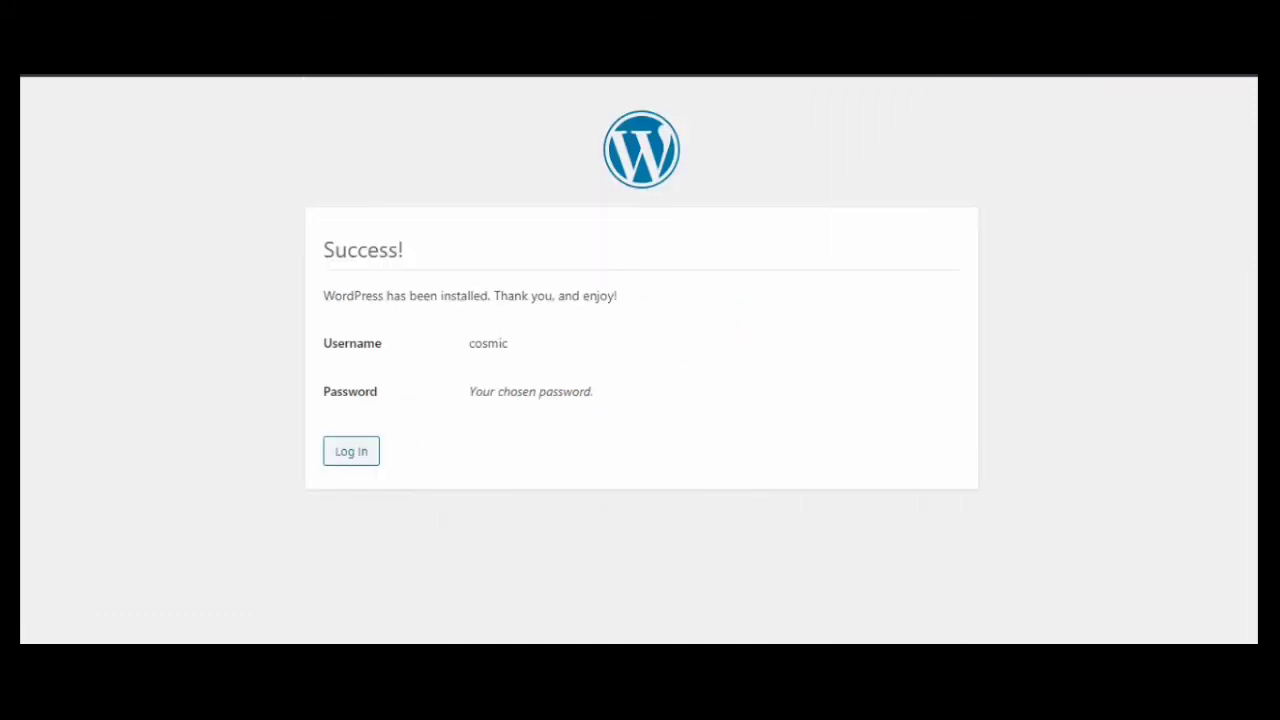
{"action": "left_click", "coordinate": [351, 451]}
{"action": "double_click", "coordinate": [600, 347]}
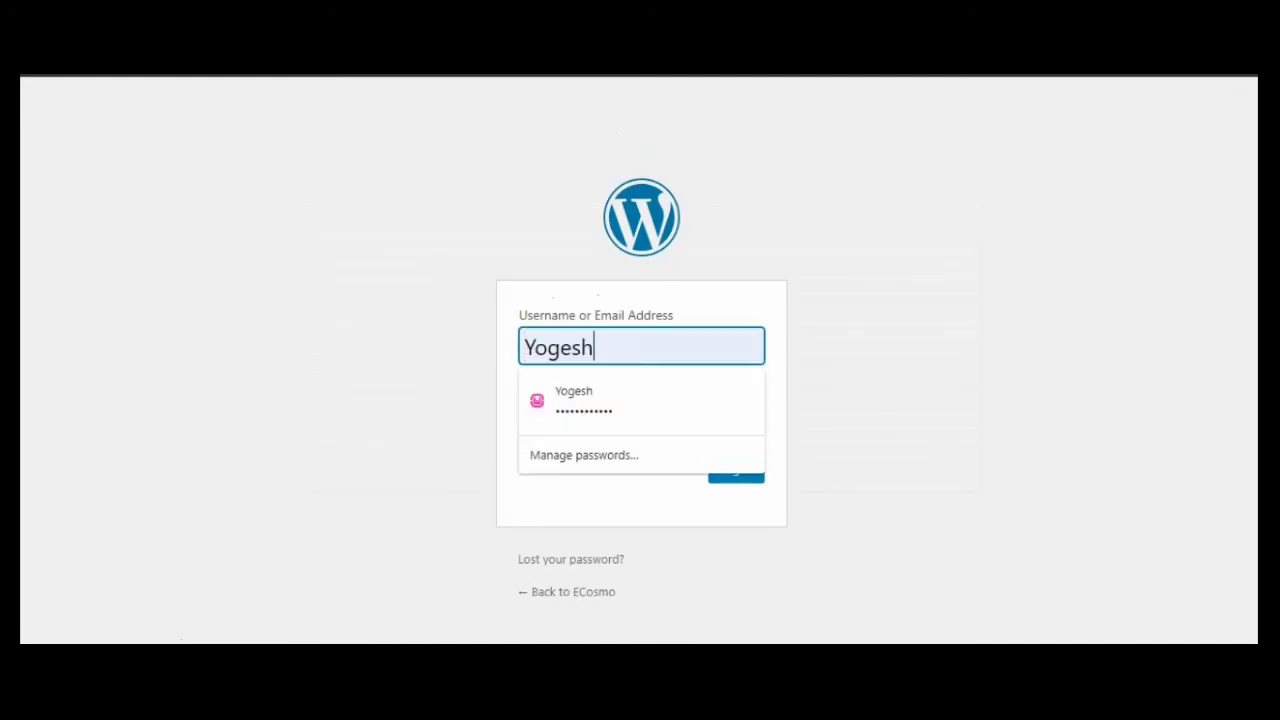
{"action": "type", "text": "cos"}
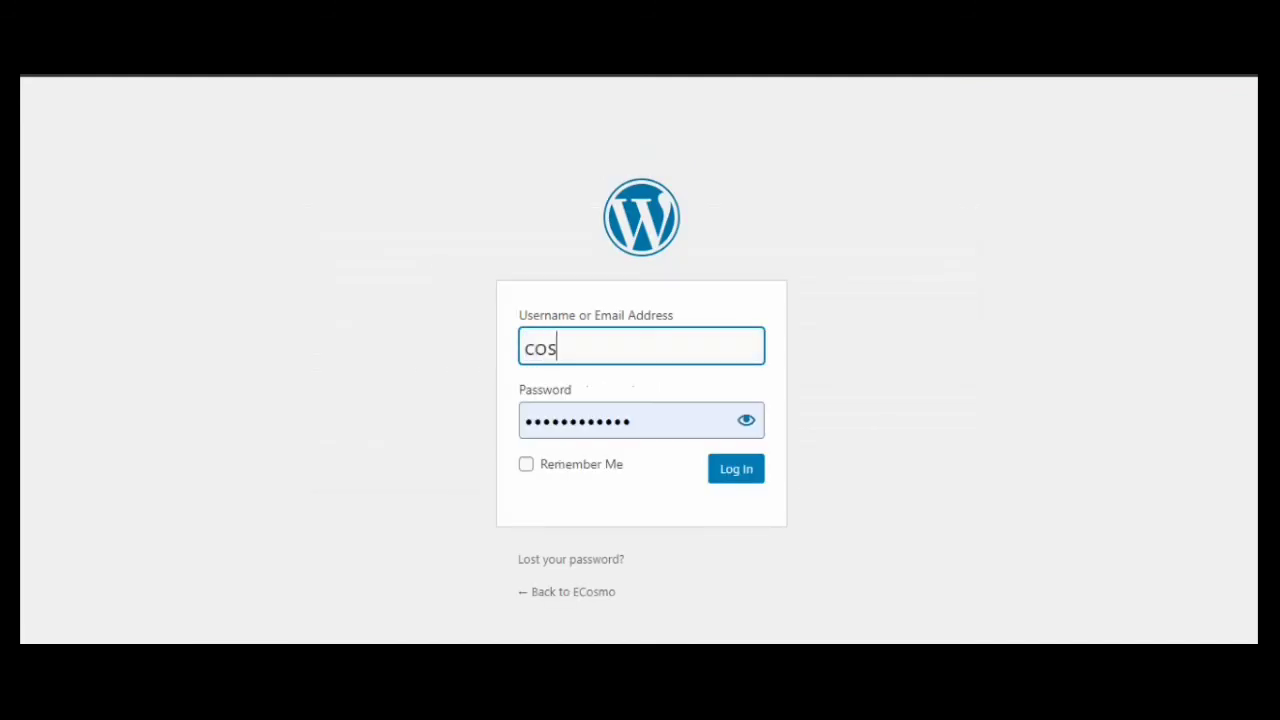
{"action": "type", "text": "mic"}
{"action": "key", "text": "Tab"}
{"action": "type", "text": "••••••"}
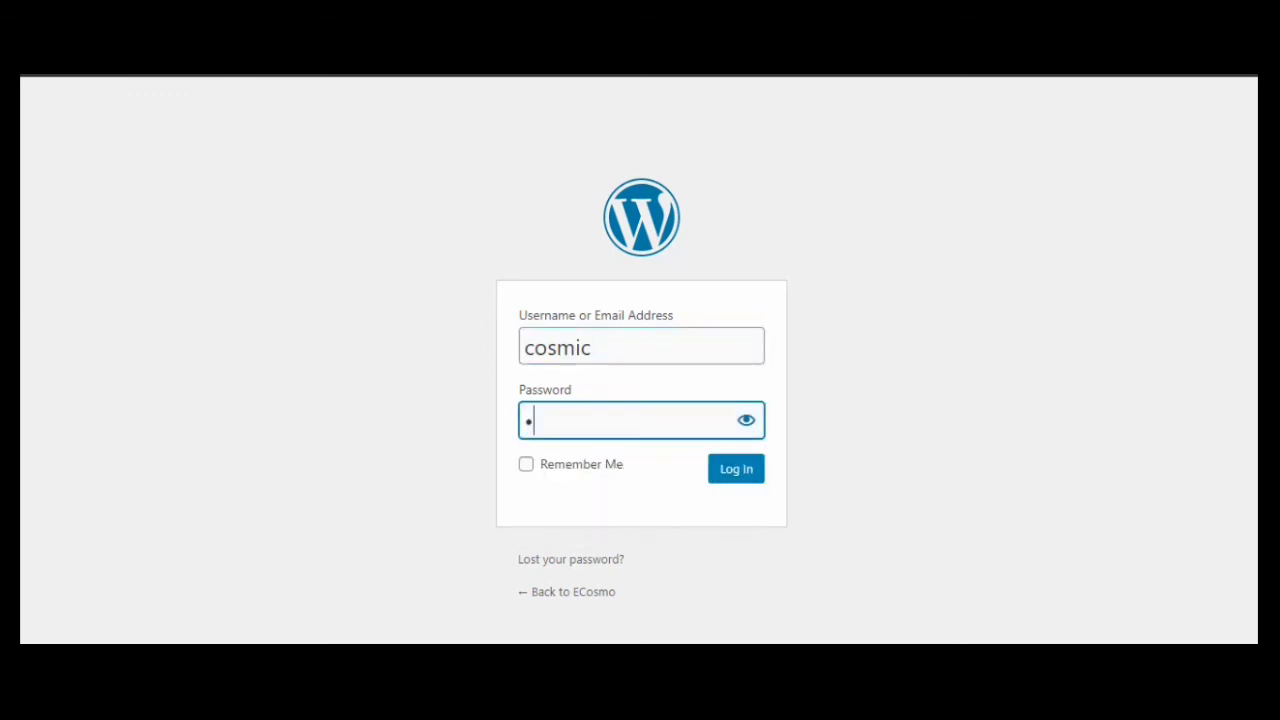
{"action": "type", "text": "•••••••••"}
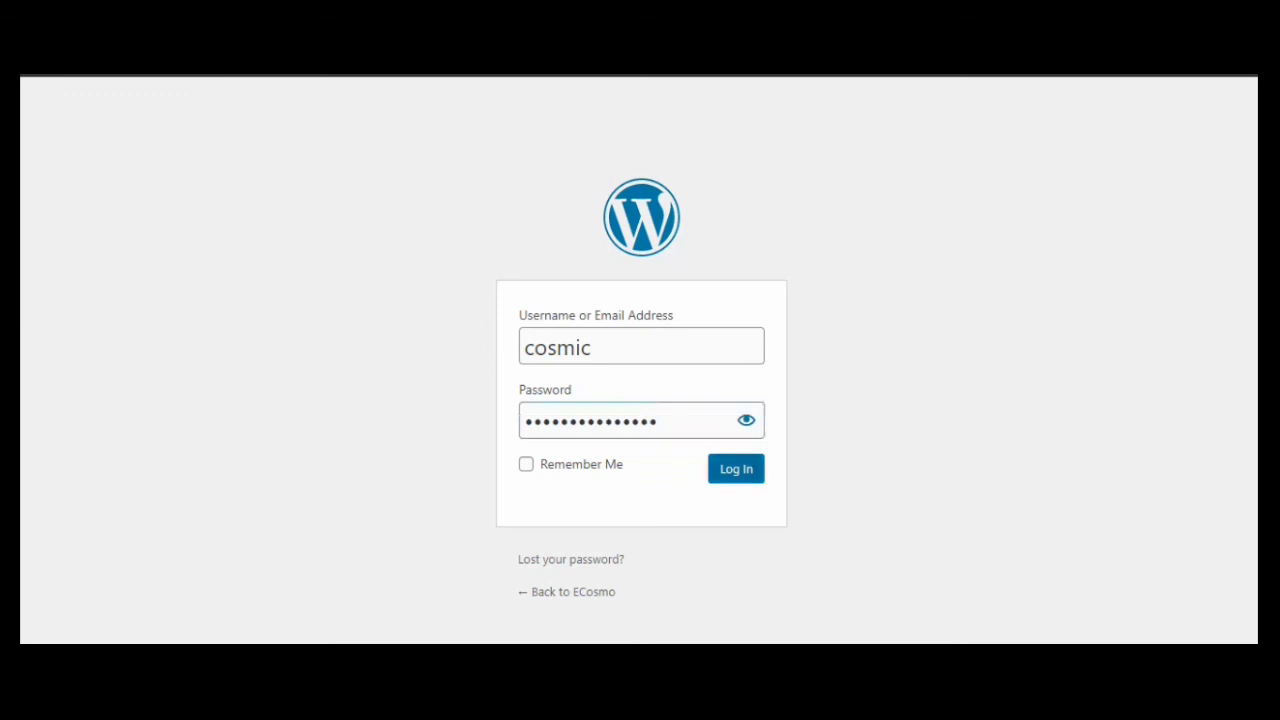
{"action": "left_click", "coordinate": [736, 469]}
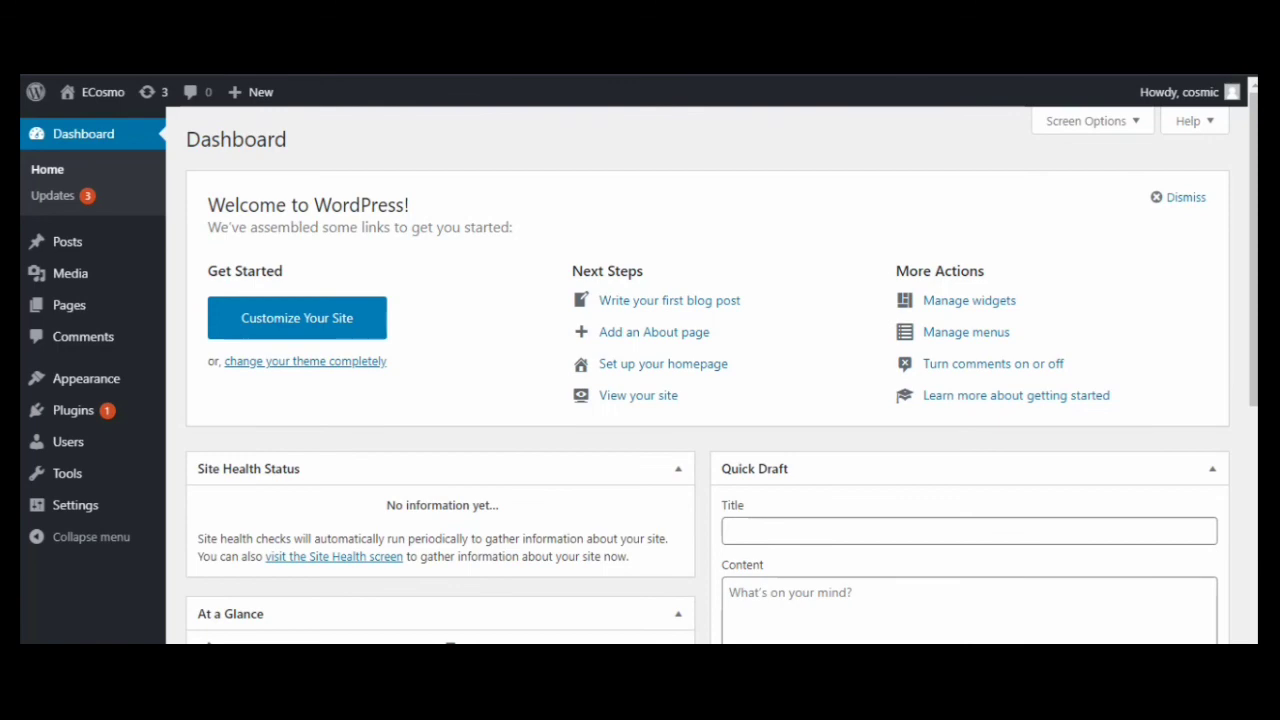
Open the ECosmo front page in a new tab from the admin bar's site name
{"action": "scroll", "coordinate": [640, 400], "scroll_direction": "down", "scroll_amount": 5}
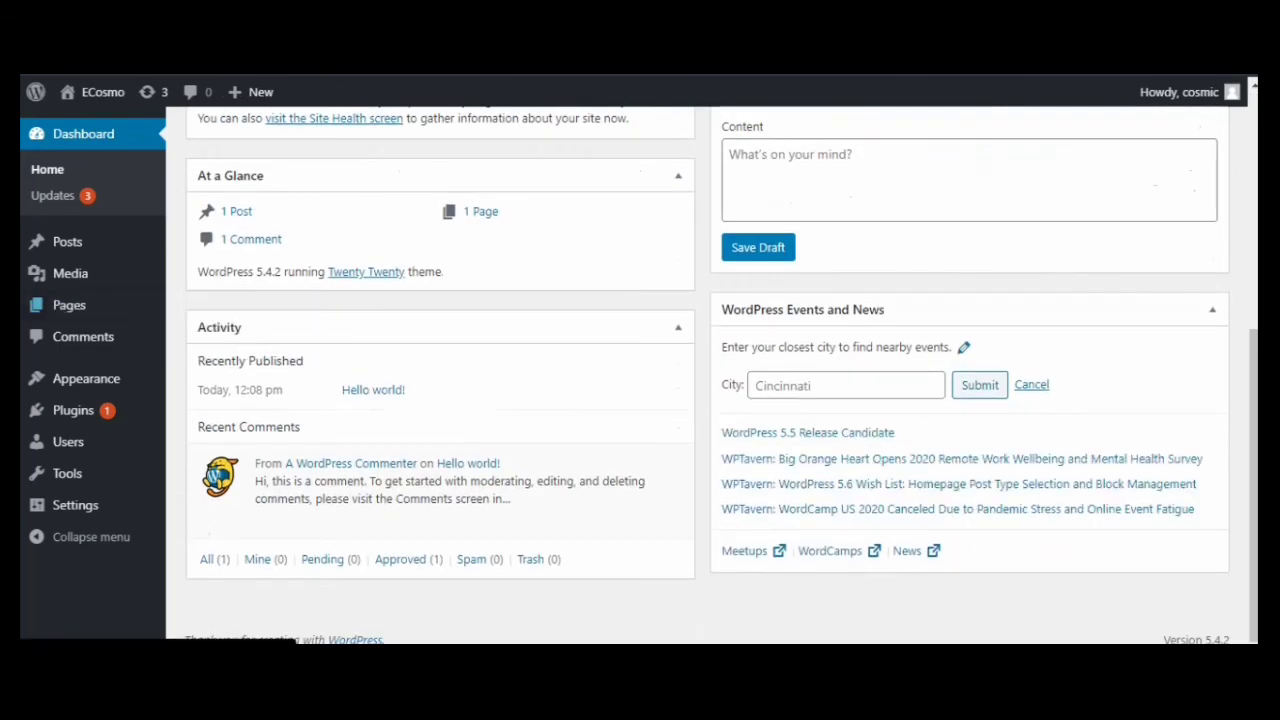
{"action": "scroll", "coordinate": [640, 400], "scroll_direction": "up", "scroll_amount": 4}
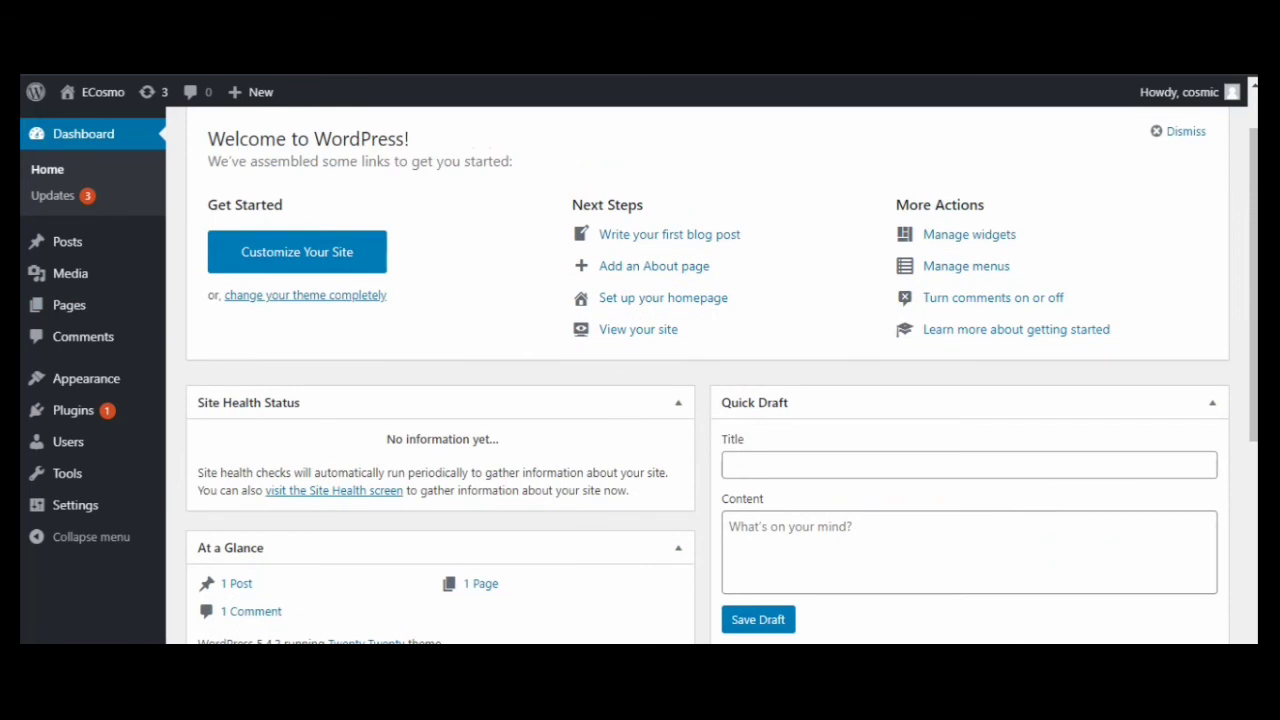
{"action": "right_click", "coordinate": [80, 92]}
{"action": "left_click", "coordinate": [158, 108]}
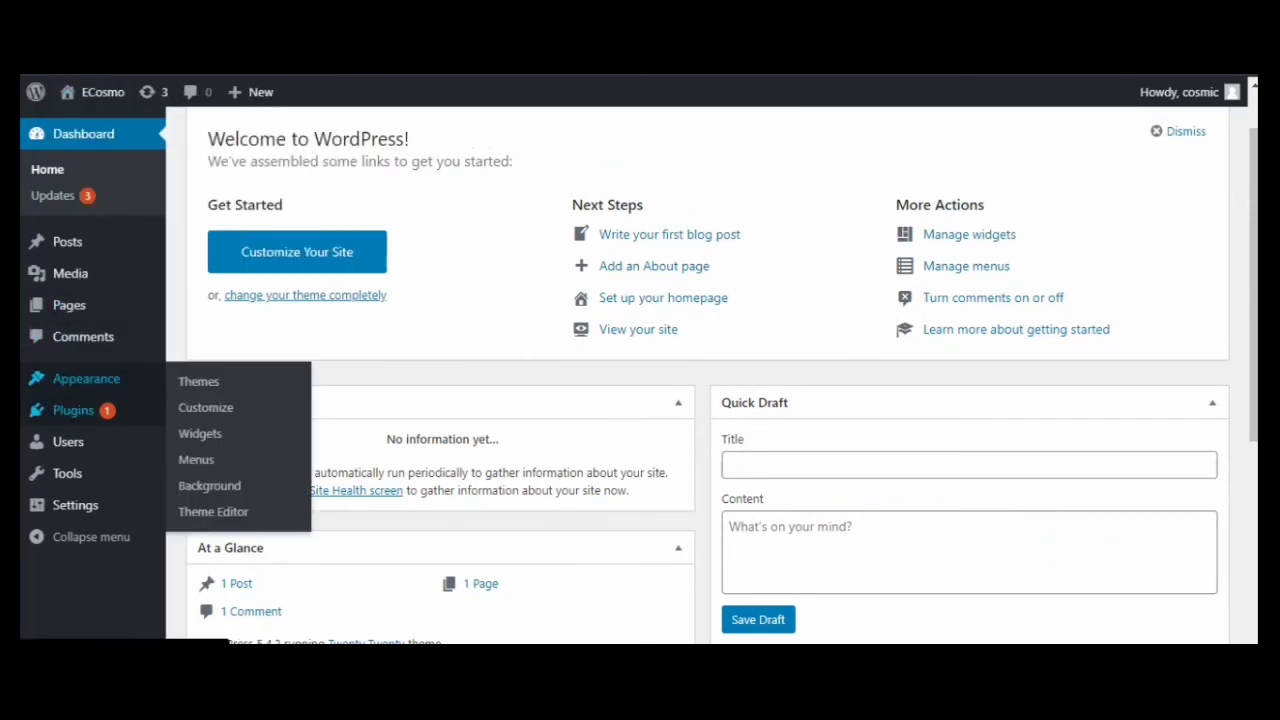
{"action": "right_click", "coordinate": [80, 92]}
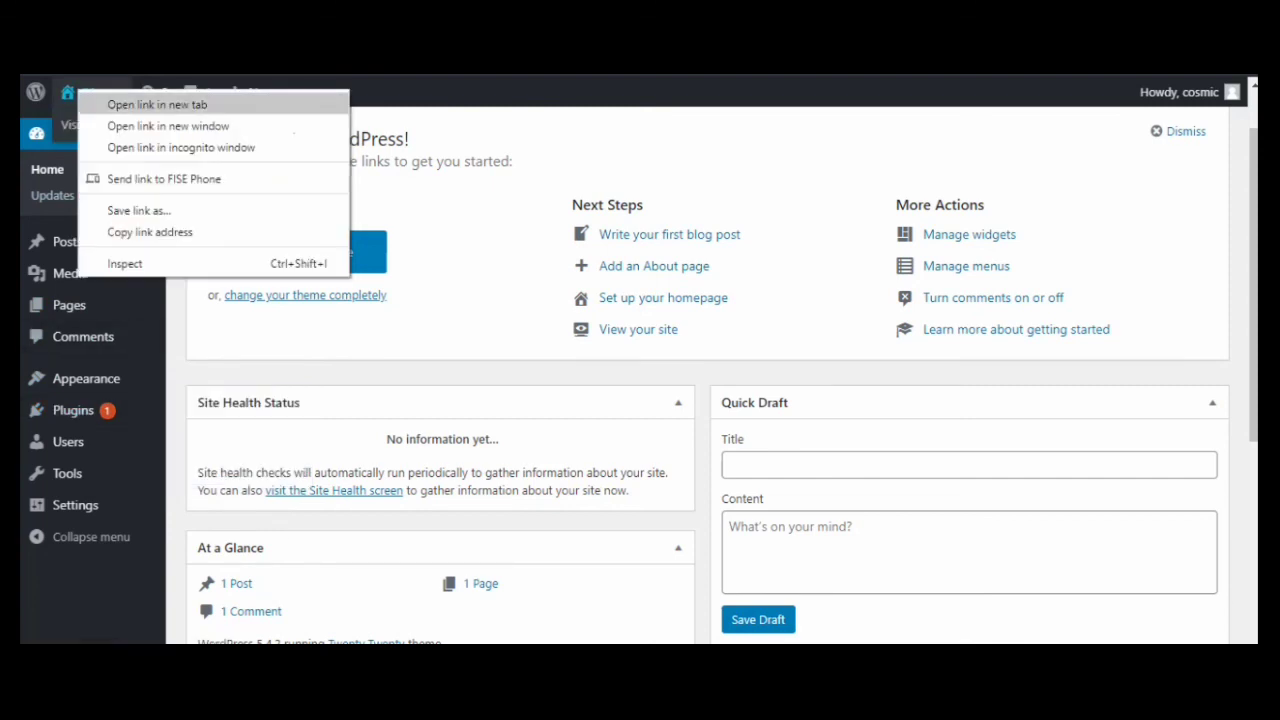
{"action": "left_click", "coordinate": [157, 104]}
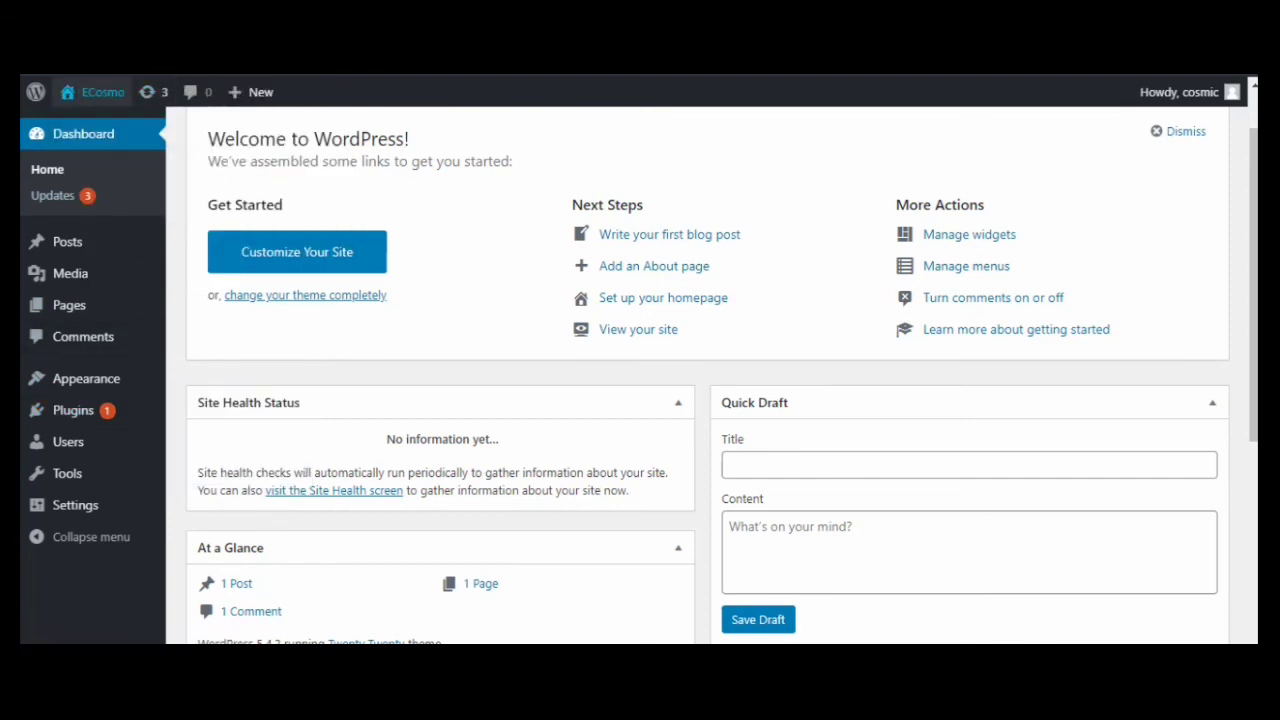
Switch to the front-page tab showing 'Hello world!', glancing back at the Dashboard tab
{"action": "key", "text": "ctrl+Tab"}
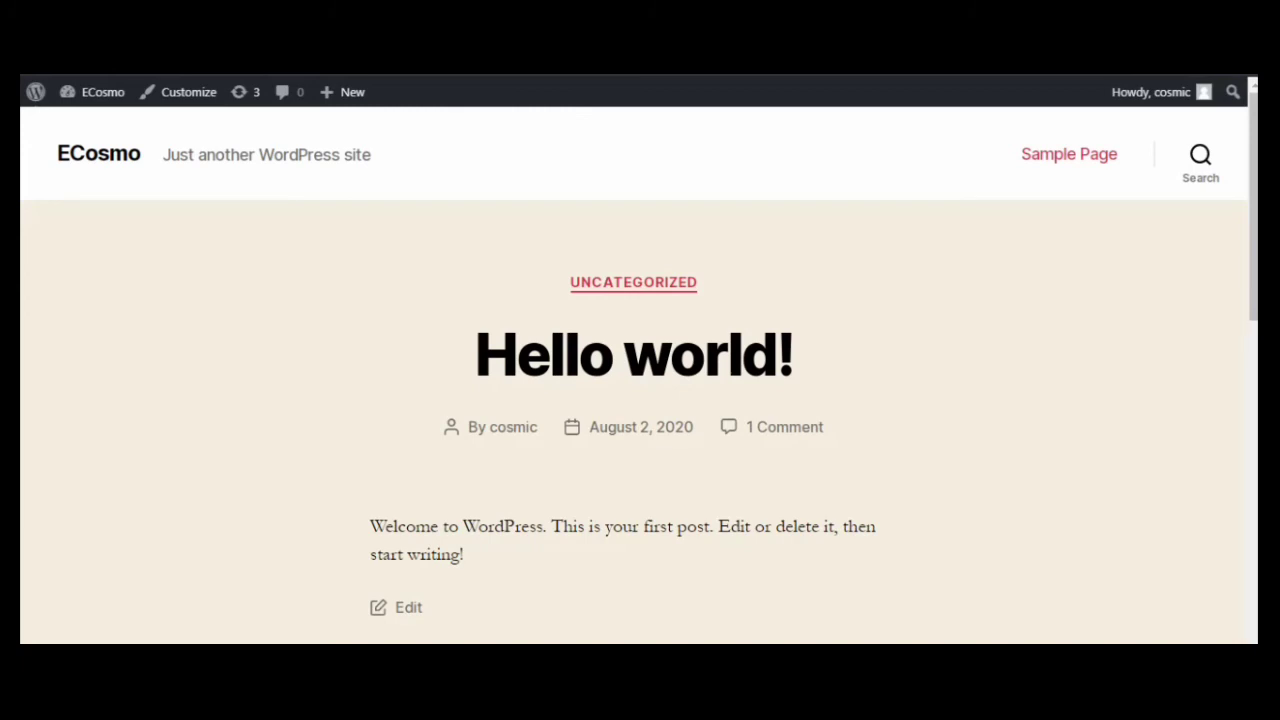
{"action": "scroll", "coordinate": [639, 375], "scroll_direction": "down", "scroll_amount": 10}
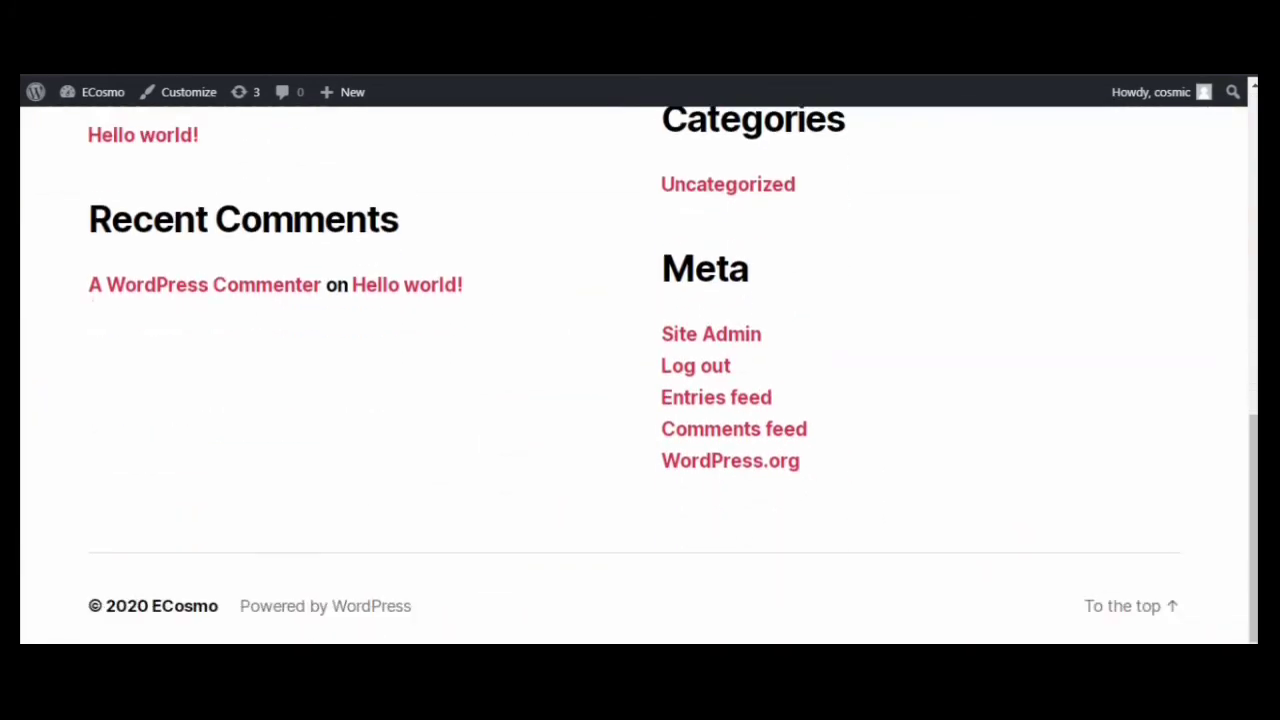
{"action": "key", "text": "Home"}
{"action": "key", "text": "ctrl+Tab"}
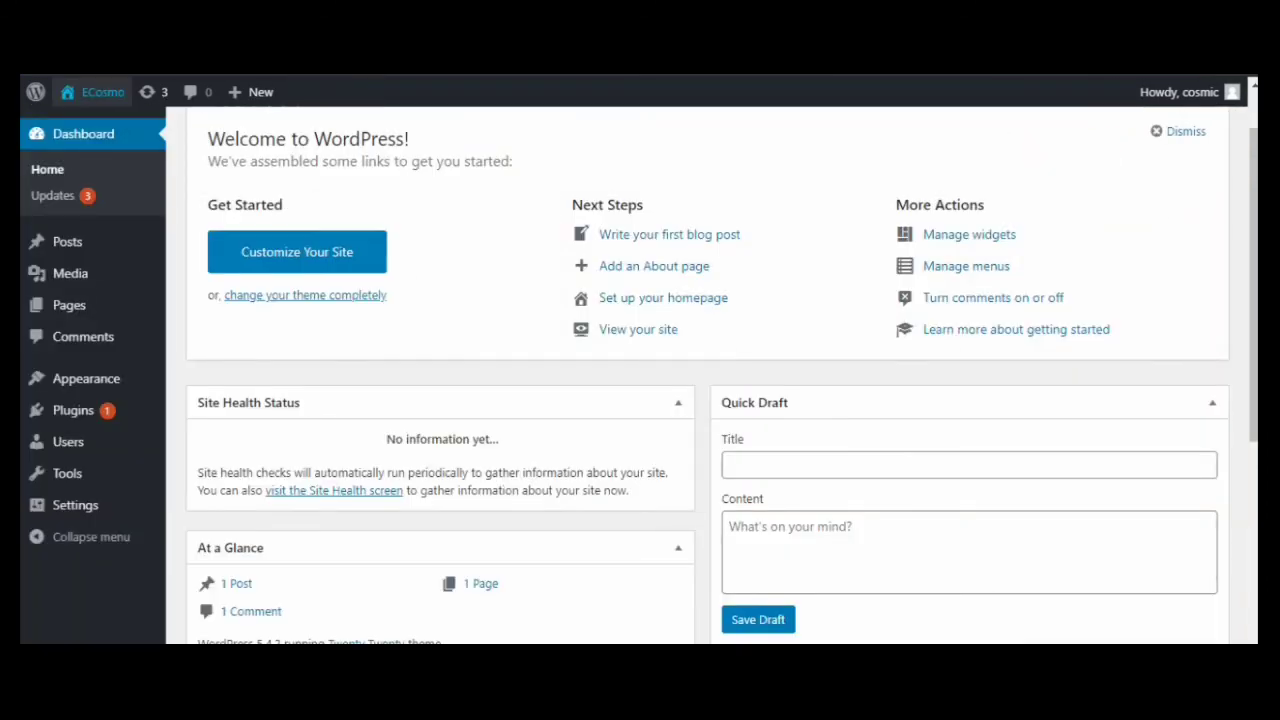
{"action": "key", "text": "ctrl+Tab"}
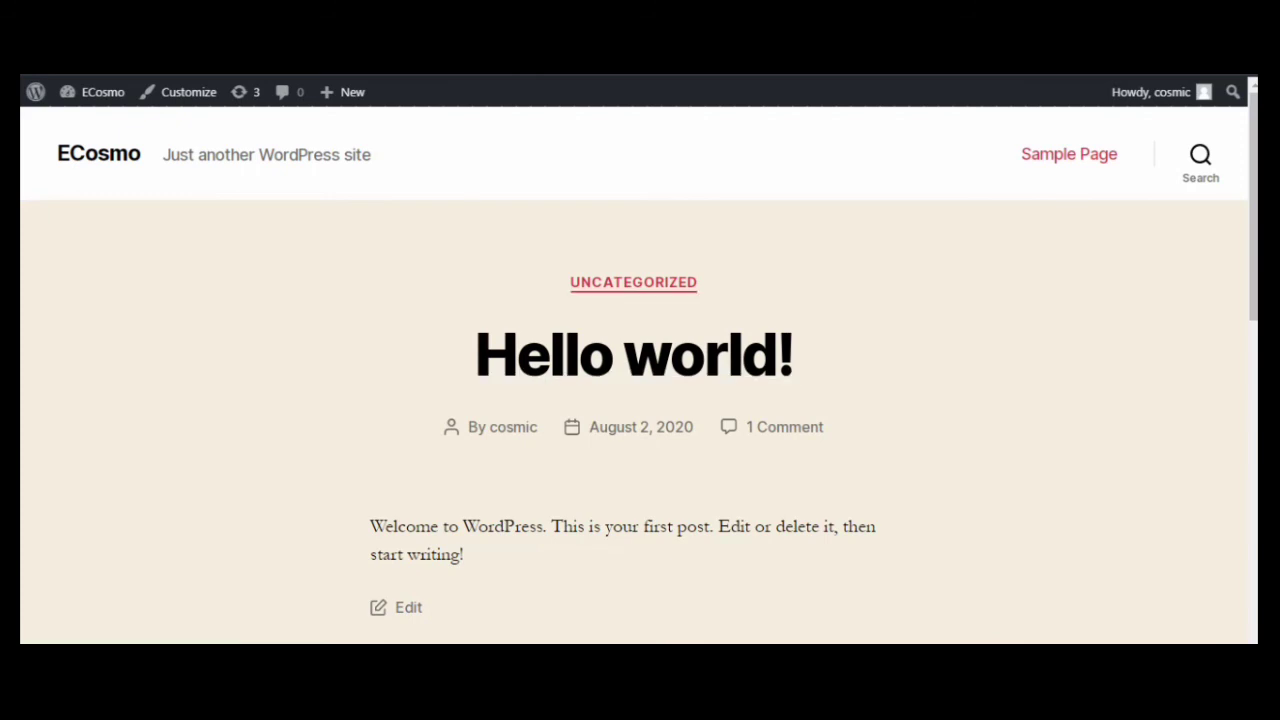
{"action": "scroll", "coordinate": [634, 370], "scroll_direction": "down", "scroll_amount": 2}
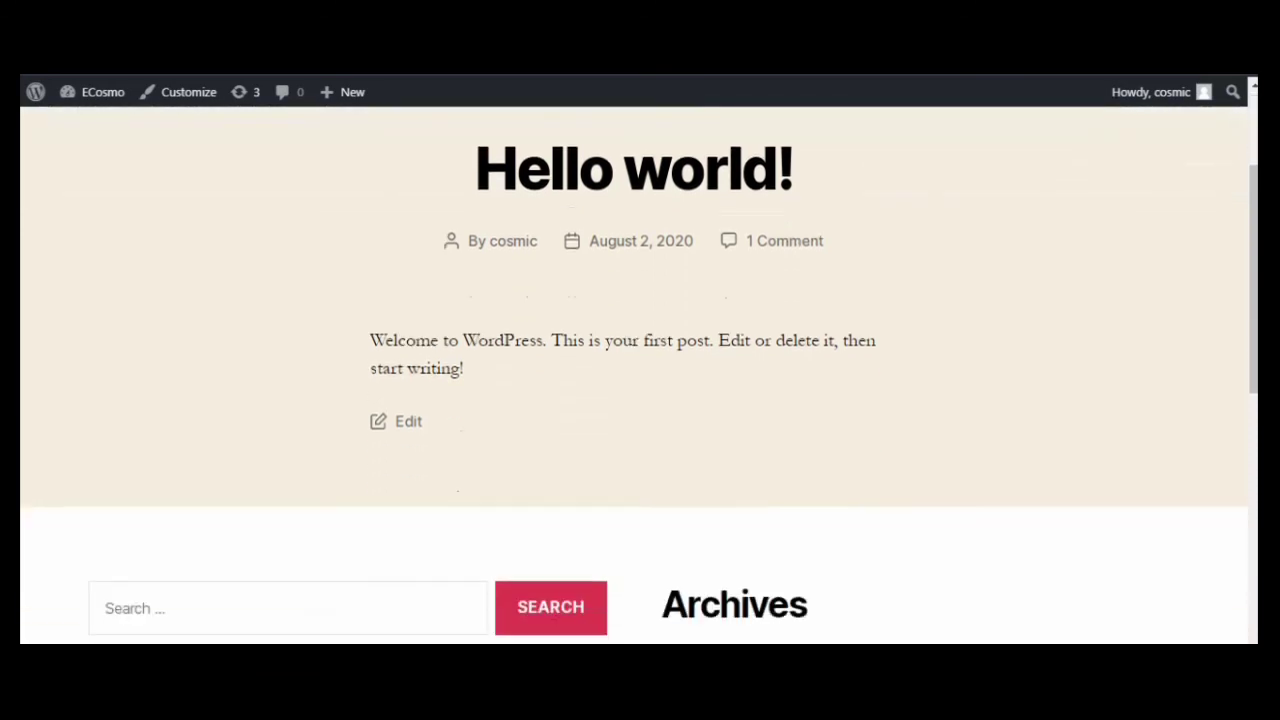
{"action": "scroll", "coordinate": [640, 375], "scroll_direction": "down", "scroll_amount": 4}
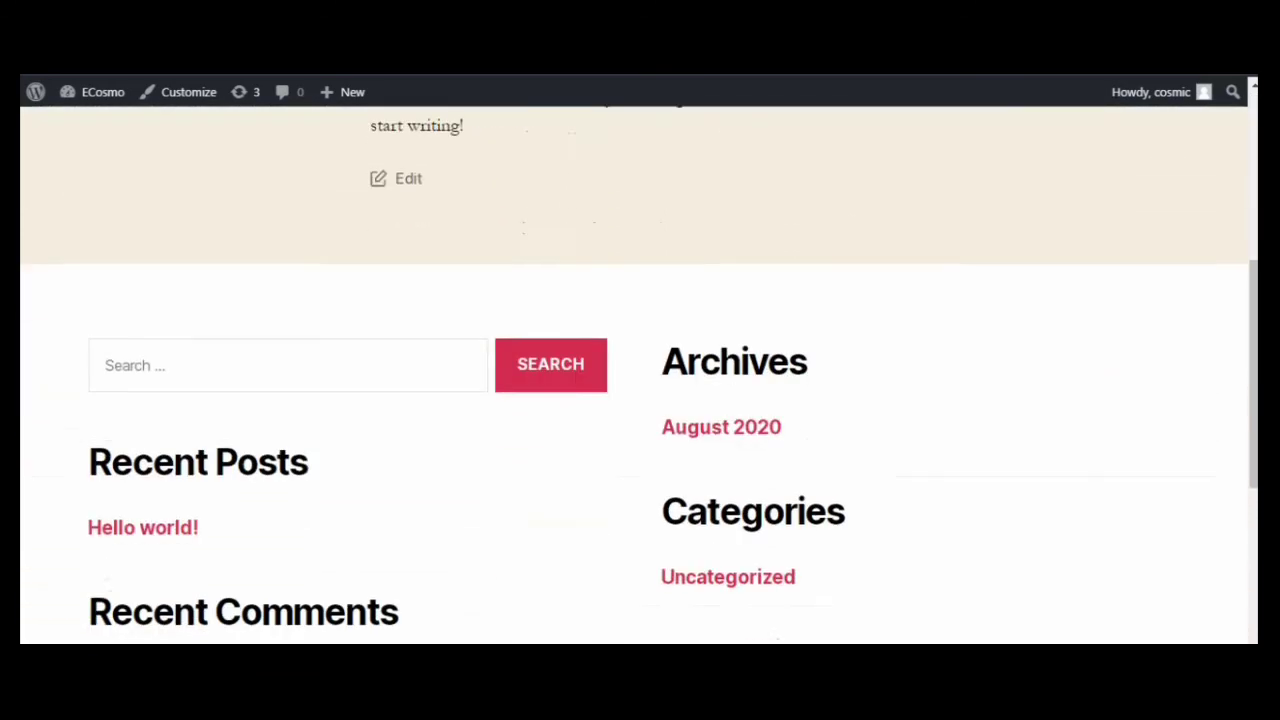
{"action": "scroll", "coordinate": [640, 375], "scroll_direction": "down", "scroll_amount": 3}
{"action": "scroll", "coordinate": [640, 375], "scroll_direction": "up", "scroll_amount": 9}
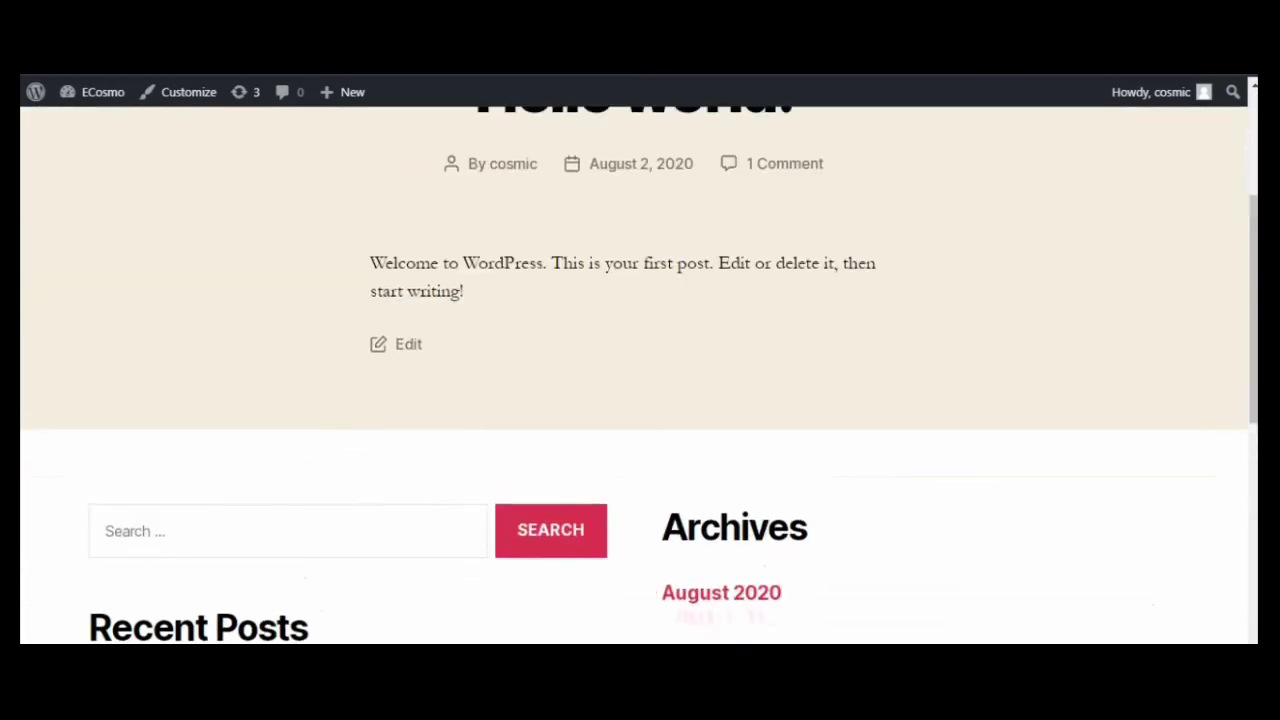